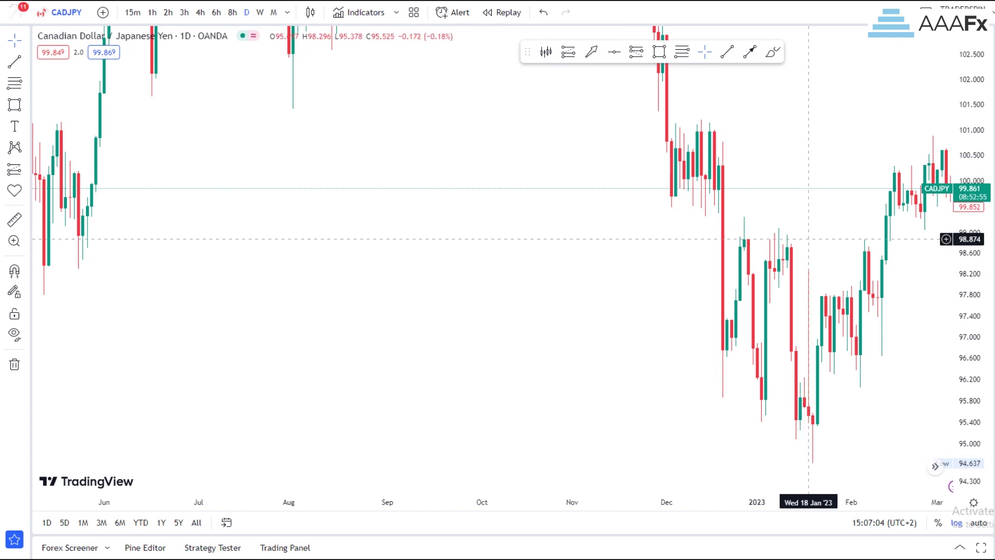
Step: Examine the CADJPY daily candles from December 2022 to March 2023 at several zoom levels and price scales
drag(969, 119, 969, 274)
drag(825, 203, 606, 298)
scroll(608, 298, up, 7)
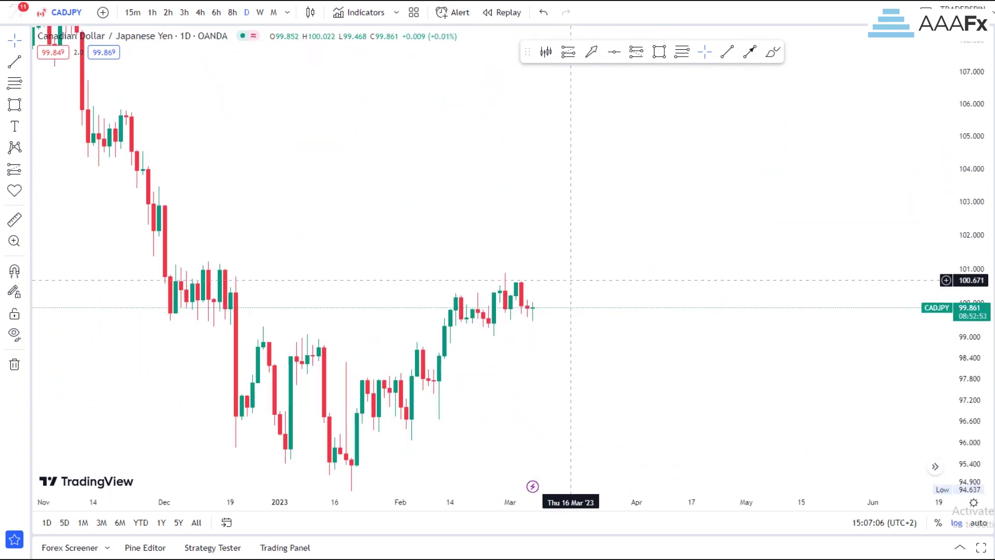
drag(527, 257, 705, 185)
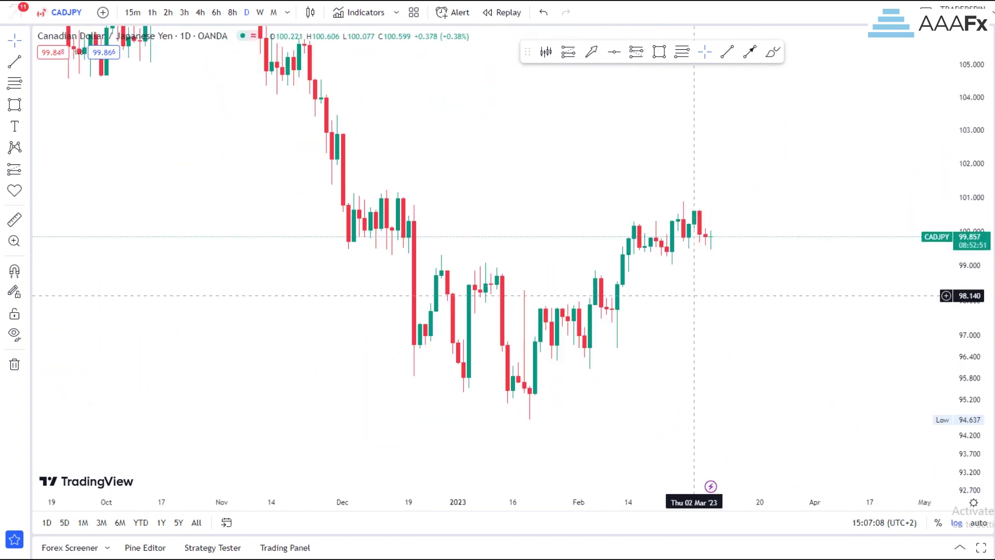
drag(702, 291, 741, 285)
drag(970, 383, 969, 303)
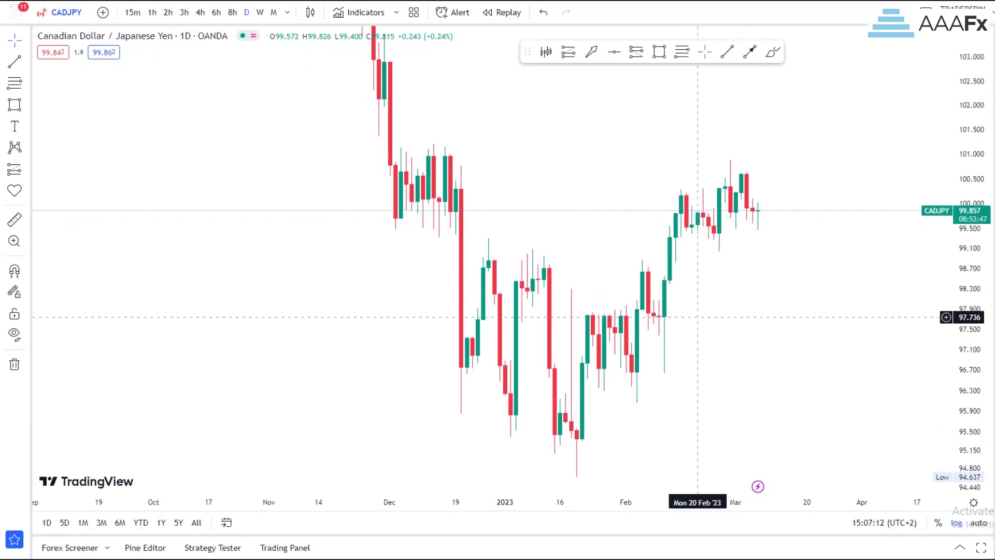
scroll(736, 276, down, 3)
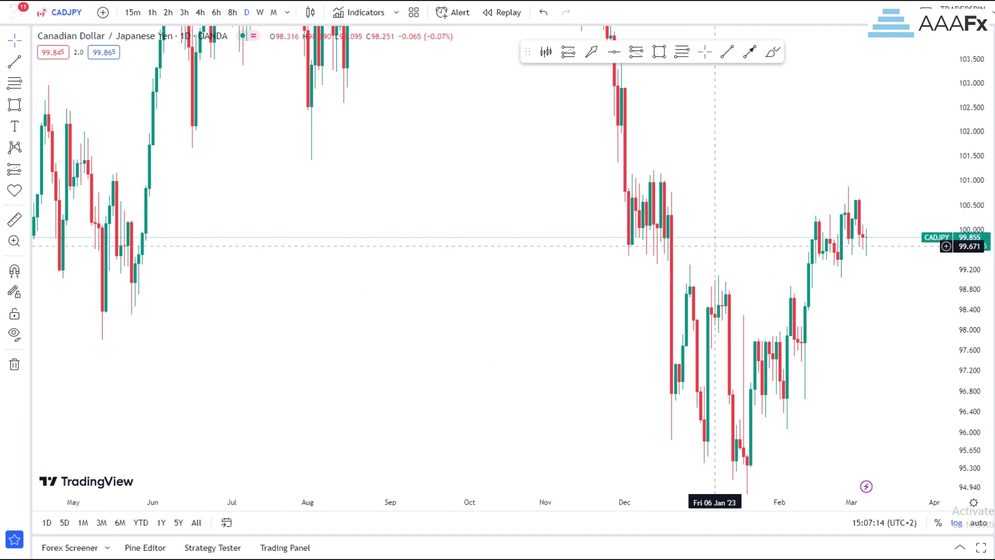
drag(710, 238, 751, 233)
drag(968, 192, 968, 280)
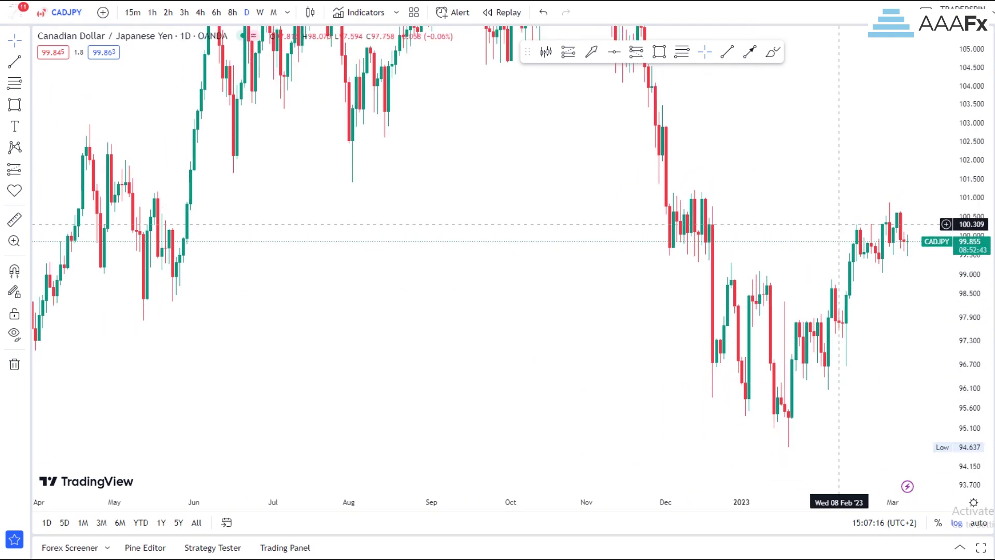
scroll(749, 239, up, 5)
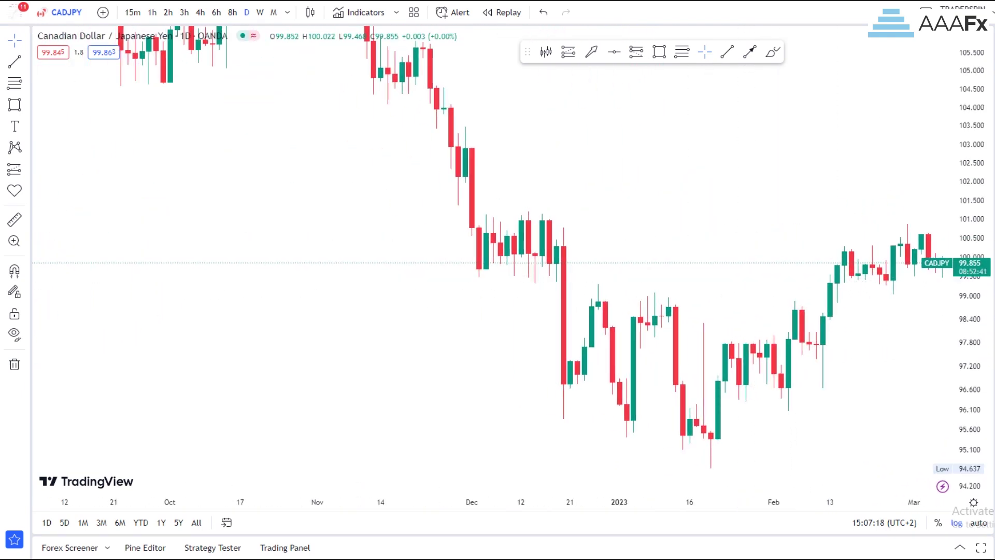
scroll(674, 265, down, 4)
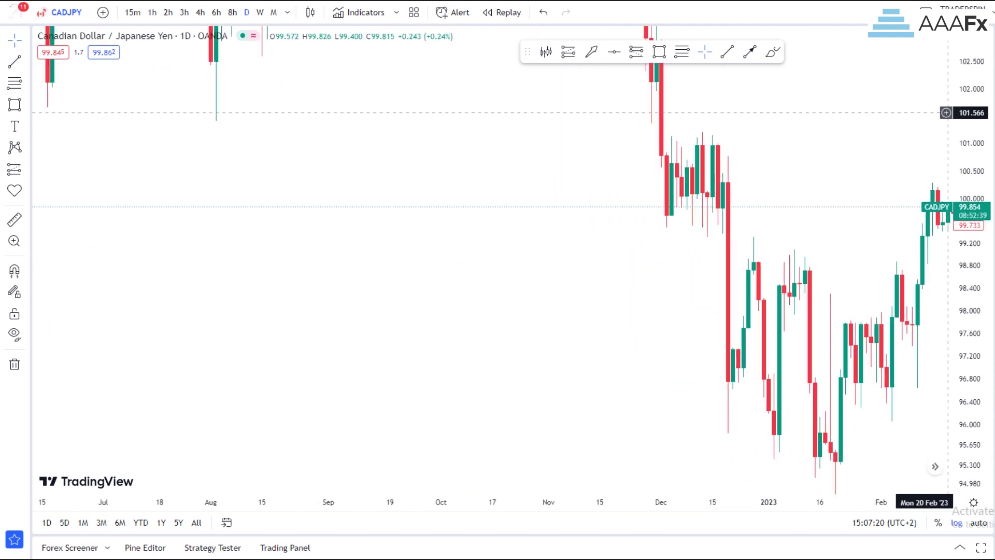
drag(830, 231, 718, 232)
scroll(895, 306, up, 3)
scroll(677, 304, down, 5)
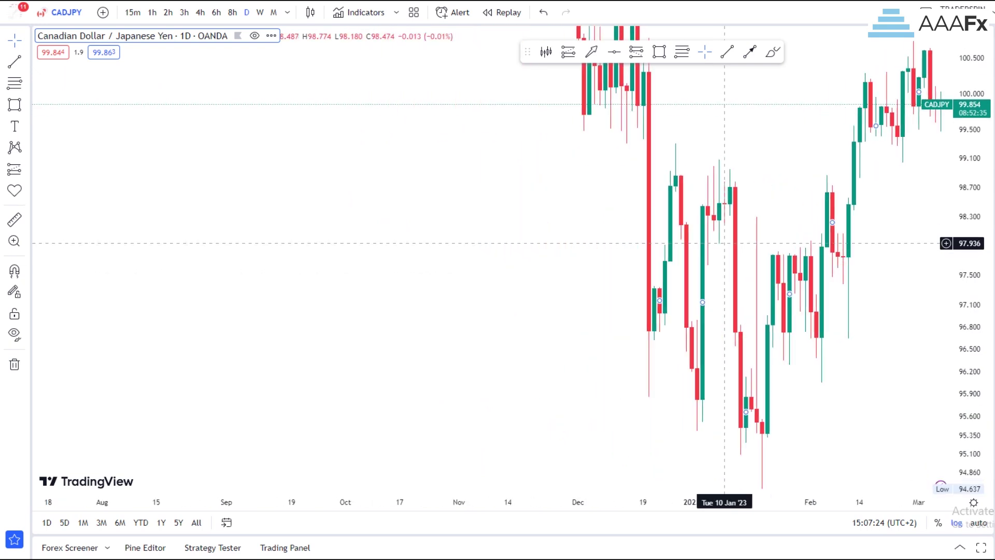
drag(968, 171, 968, 342)
drag(919, 325, 713, 386)
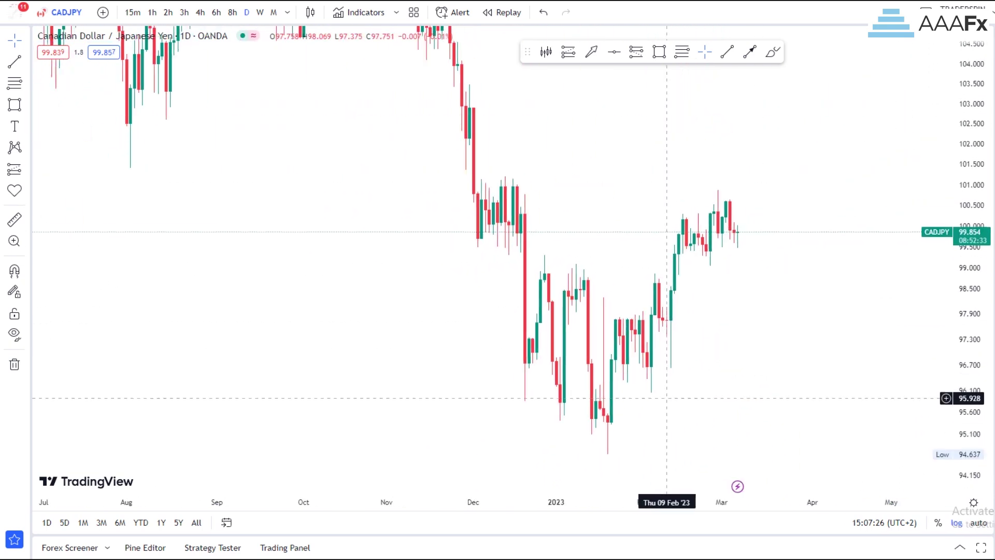
scroll(665, 399, up, 3)
scroll(702, 316, down, 5)
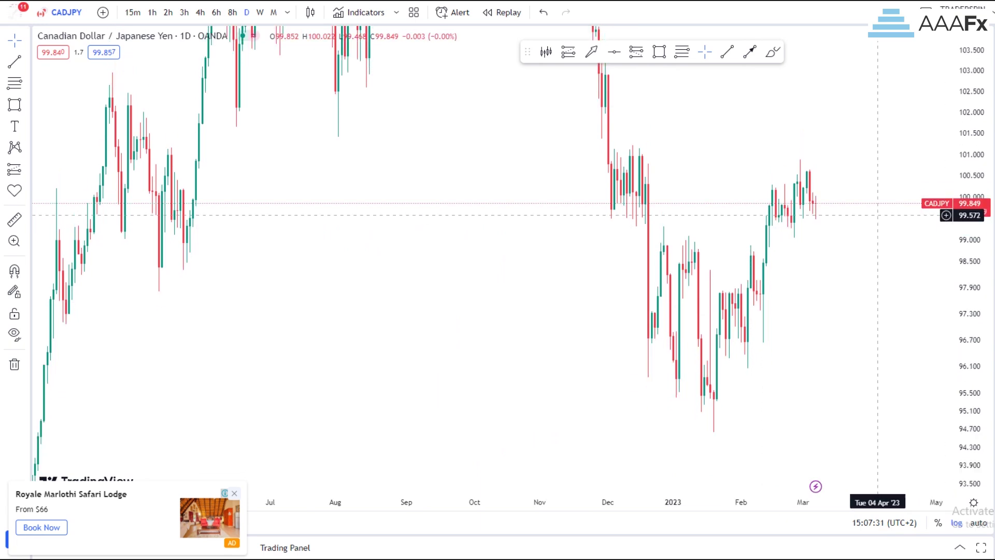
scroll(810, 209, up, 5)
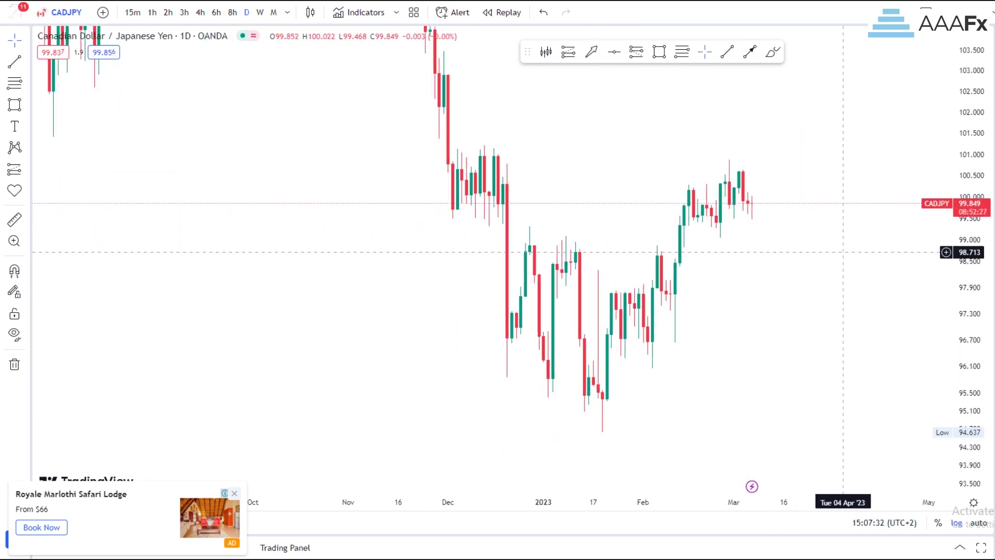
scroll(713, 254, down, 5)
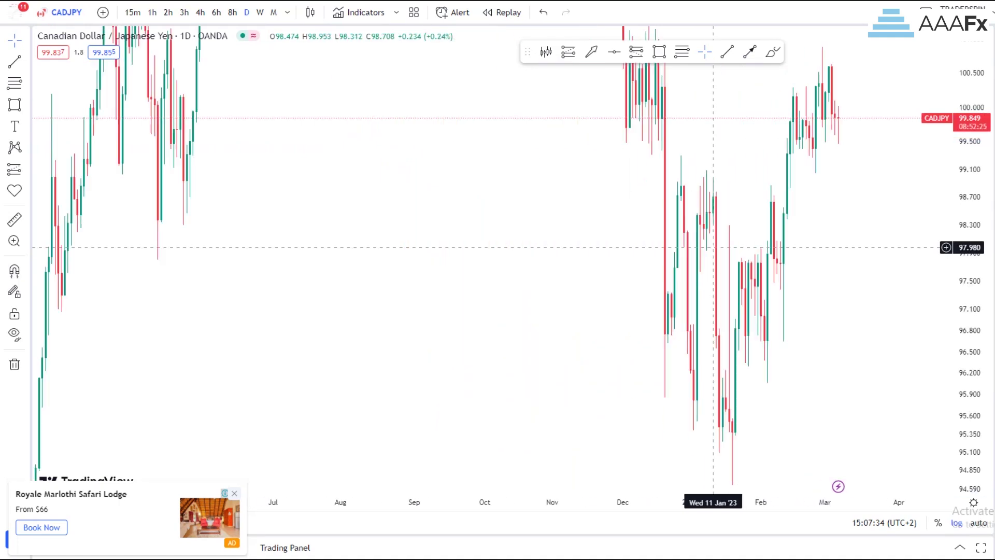
Step: Inspect the longer CADJPY daily swings from mid-2022 through to the early 2023 lows and highs
scroll(828, 264, up, 5)
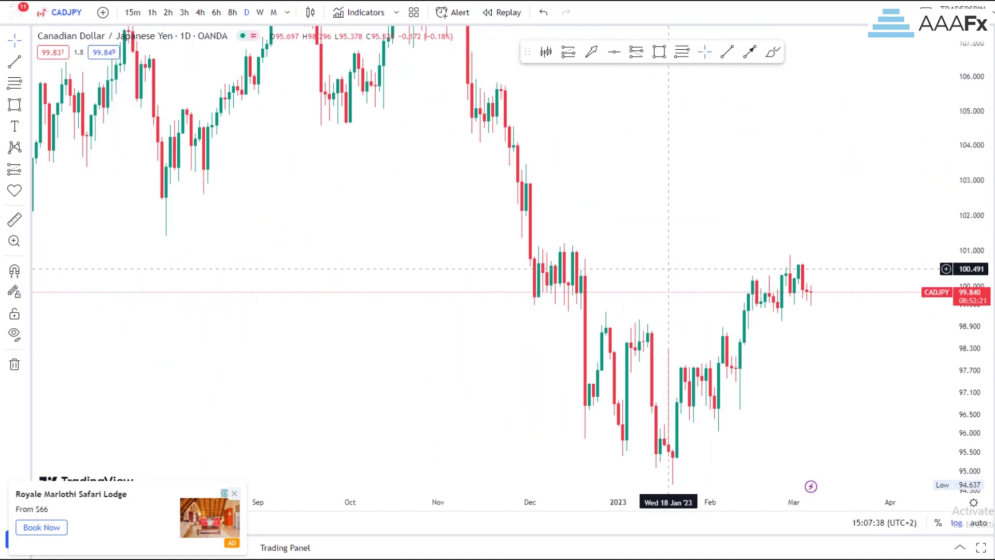
scroll(669, 269, up, 3)
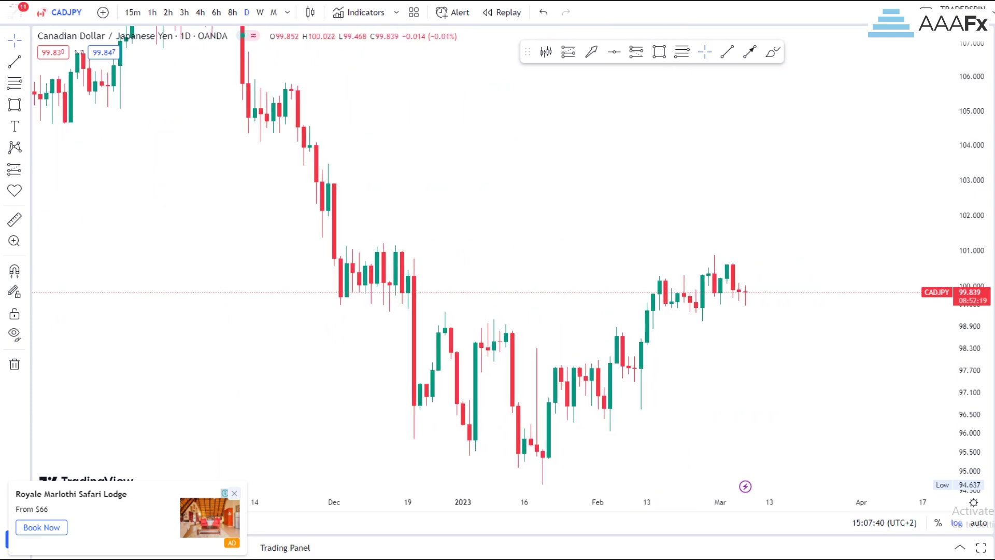
scroll(621, 227, down, 5)
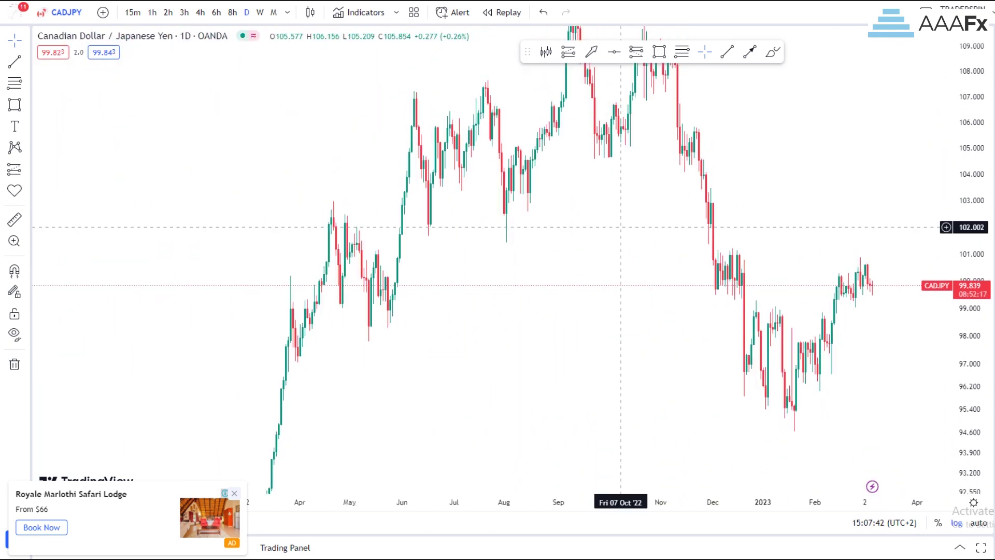
scroll(621, 227, up, 4)
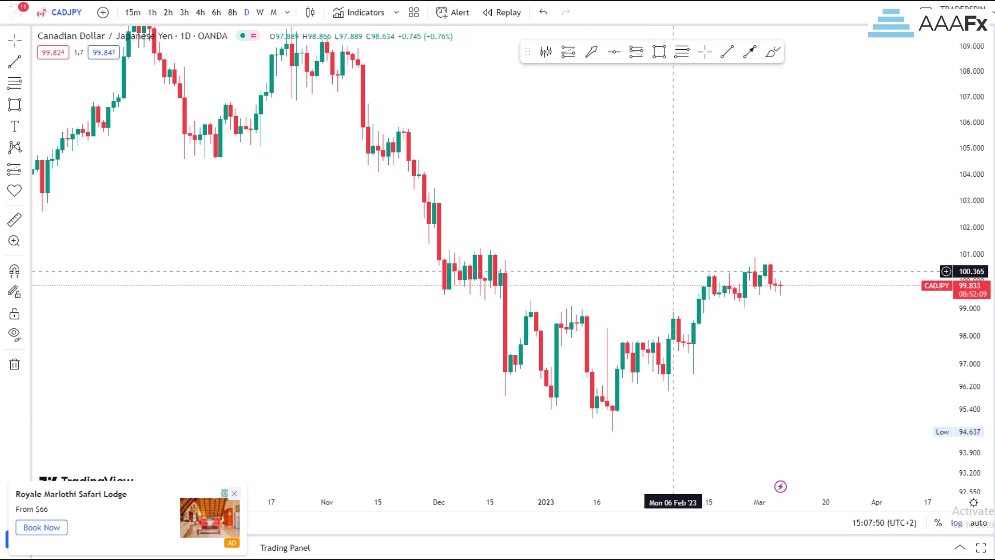
drag(536, 135, 689, 160)
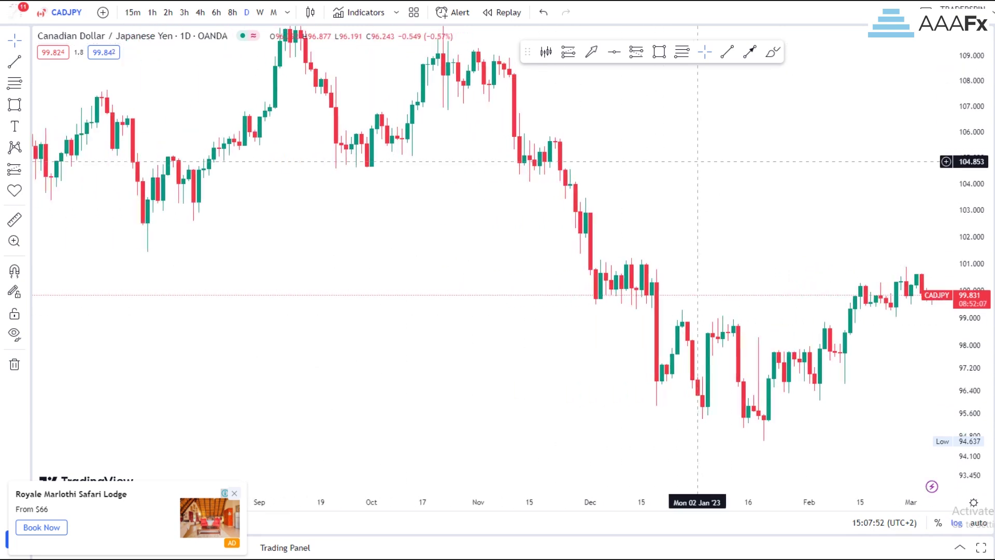
drag(968, 372, 968, 262)
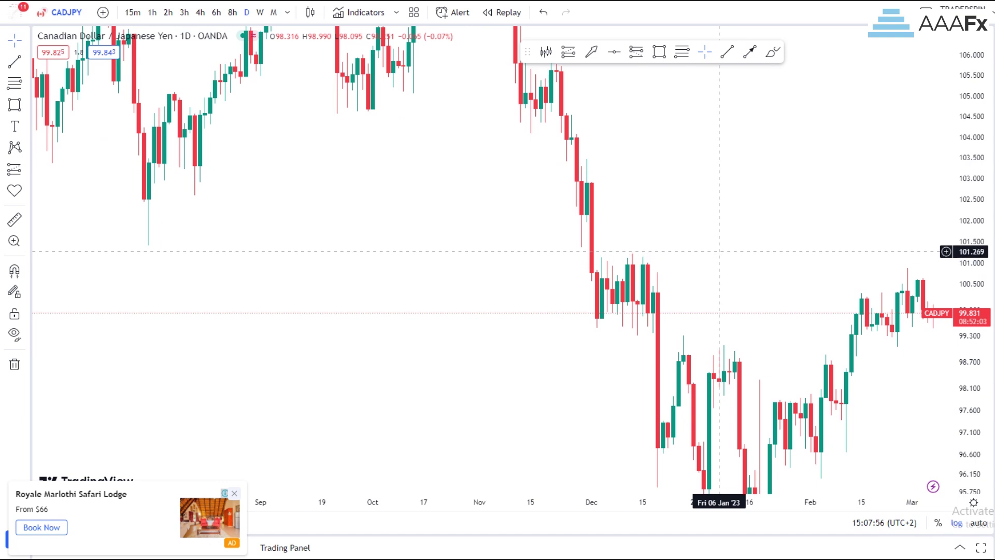
scroll(719, 251, up, 4)
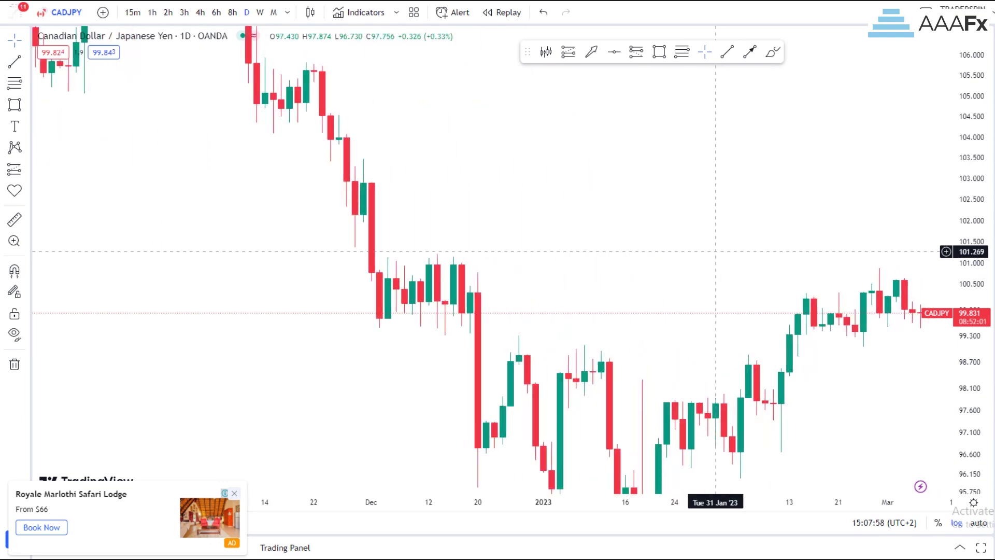
drag(666, 316, 702, 247)
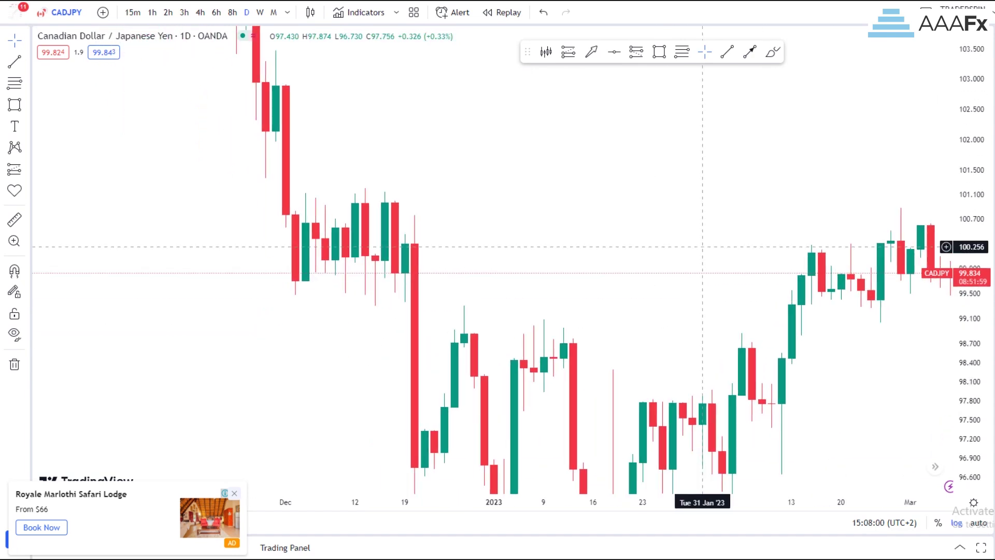
Step: Sketch a freehand brush path of a downtrend with three lower highs in empty chart space, from about 110.5 to 106.1
mouse_move(622, 196)
mouse_down()
mouse_move(671, 282)
mouse_move(674, 352)
mouse_up()
drag(696, 211, 698, 411)
drag(704, 264, 722, 371)
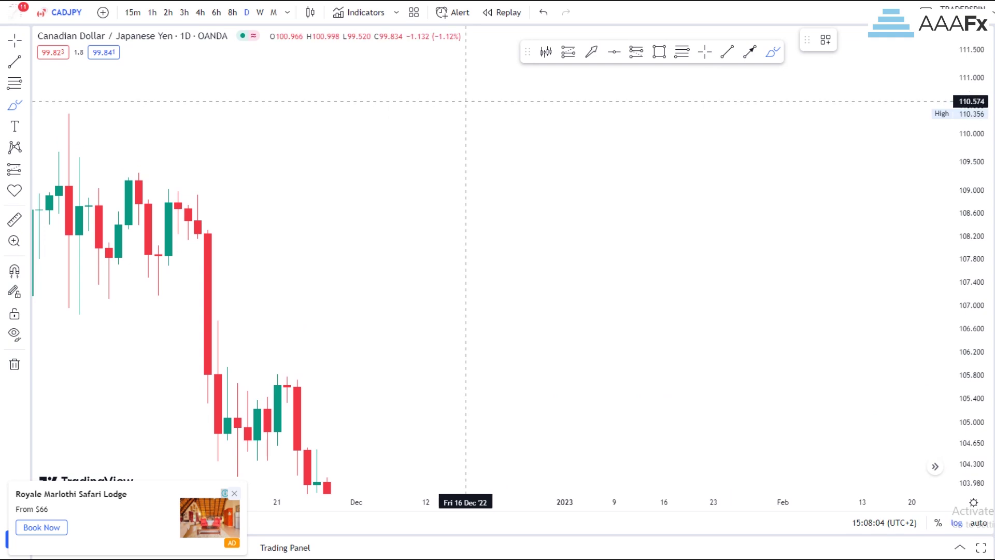
drag(466, 104, 496, 217)
drag(545, 159, 575, 283)
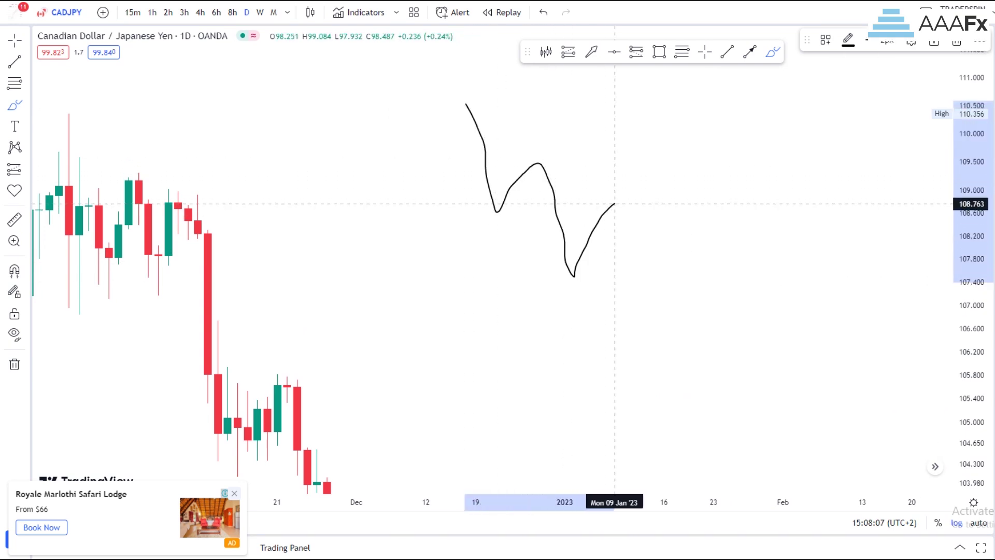
mouse_move(634, 268)
mouse_down()
mouse_move(654, 343)
mouse_move(724, 313)
mouse_up()
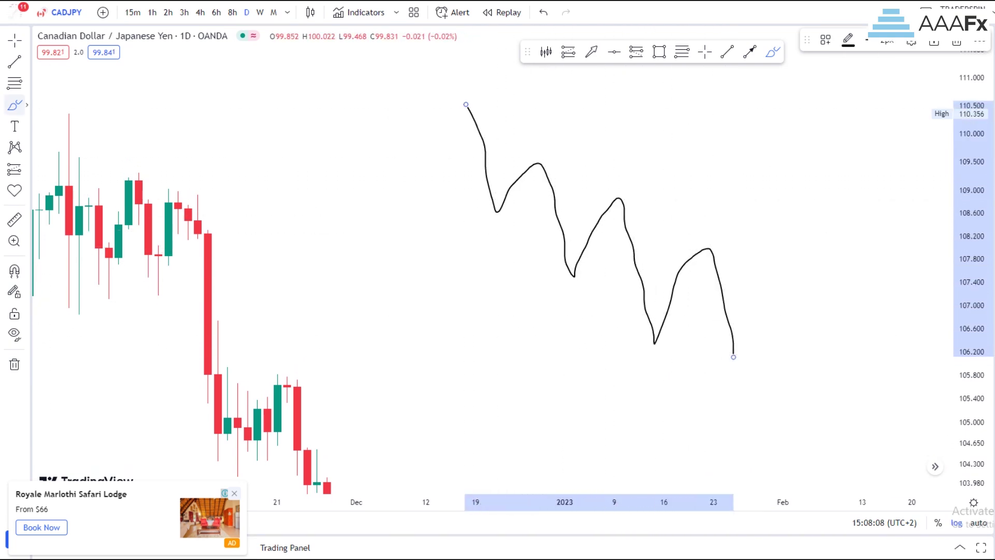
Step: Mark each of the three lower highs on the sketched downtrend path with a rectangle zone around the peak
click(14, 41)
scroll(688, 322, up, 3)
drag(970, 352, 971, 200)
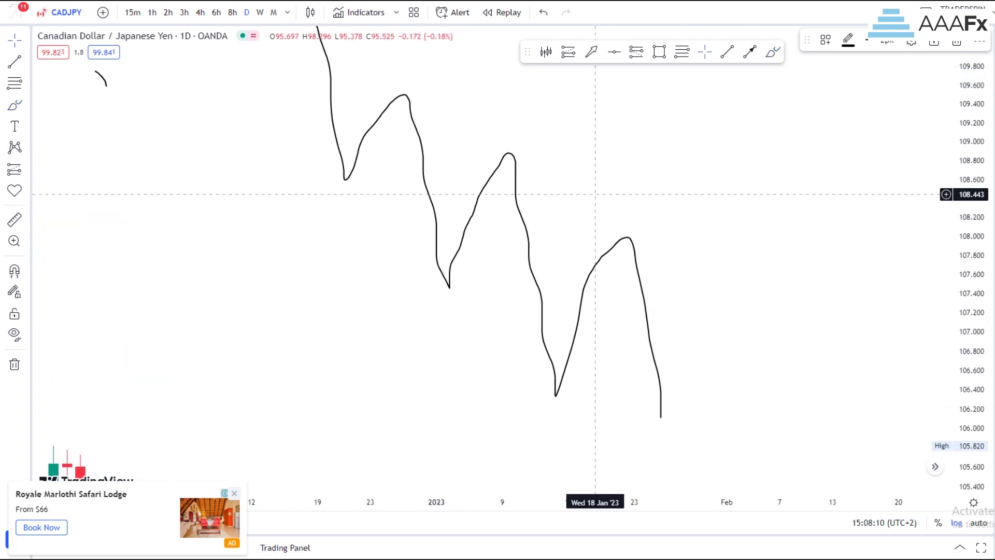
drag(604, 198, 735, 280)
scroll(735, 280, up, 5)
drag(606, 155, 703, 160)
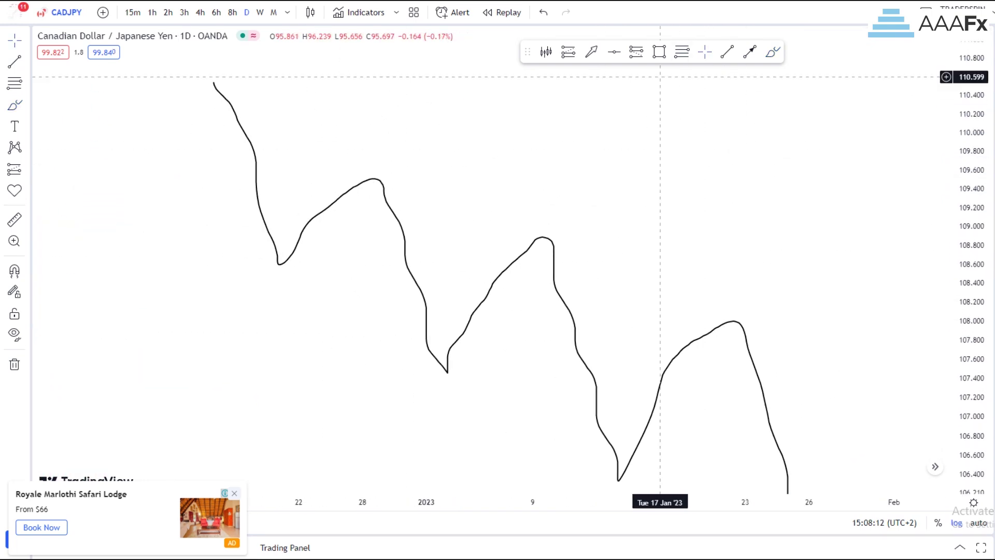
drag(341, 171, 427, 195)
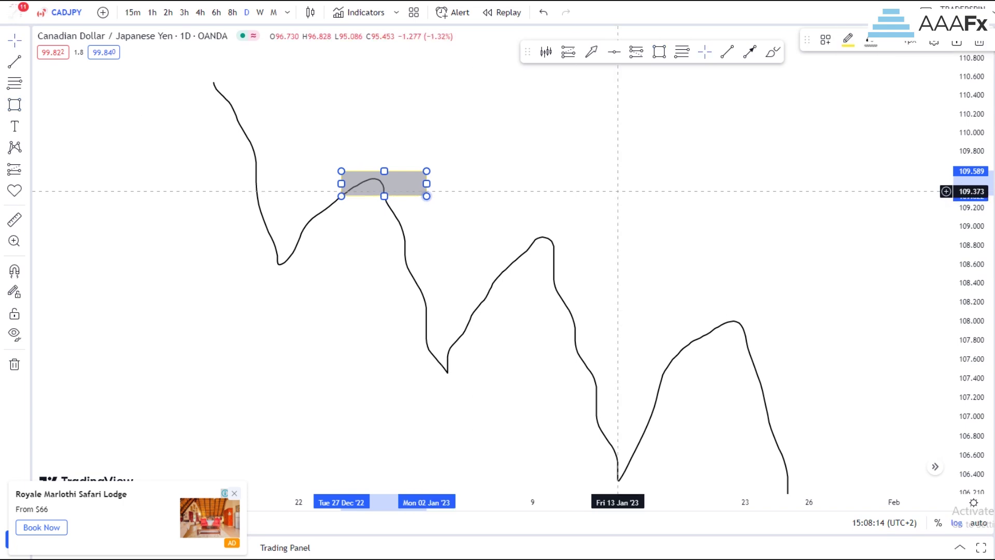
drag(622, 195, 660, 106)
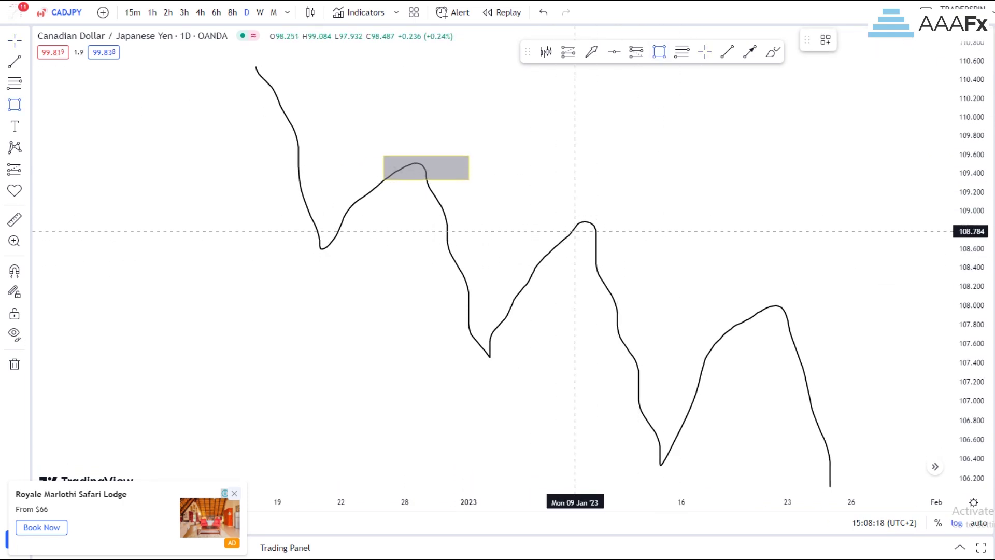
drag(554, 214, 638, 234)
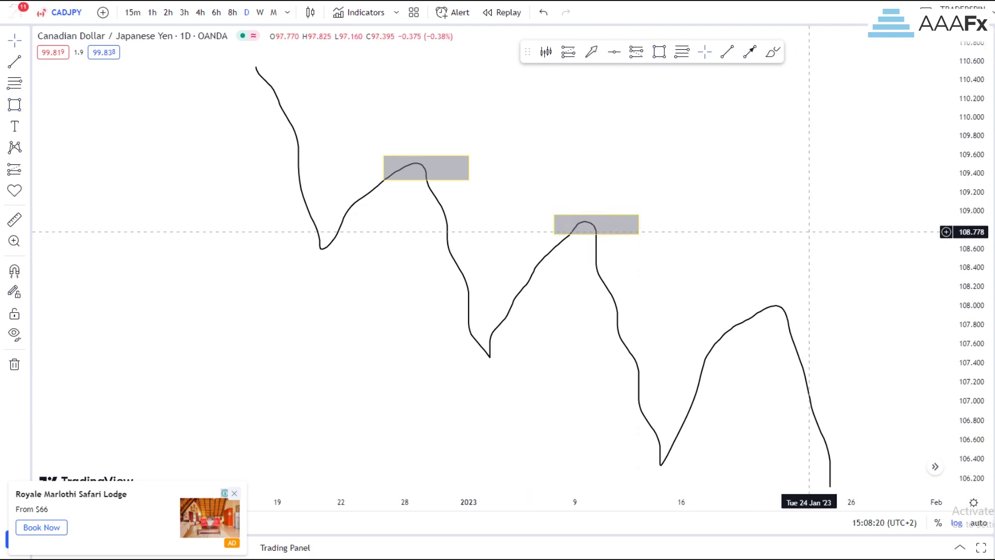
drag(745, 297, 831, 330)
Step: Remove all drawings, the brush path and its three rectangles, from the chart
click(555, 234)
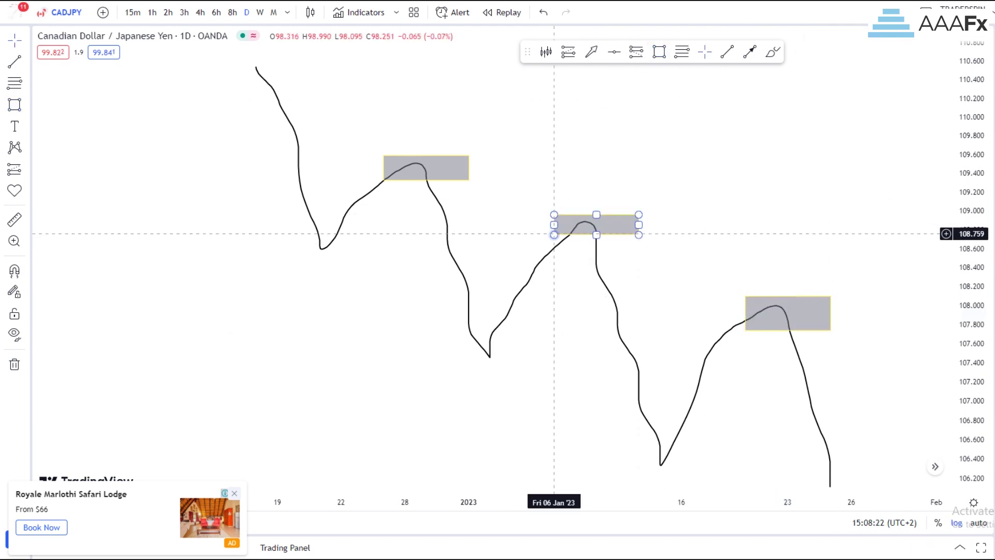
click(13, 364)
click(77, 363)
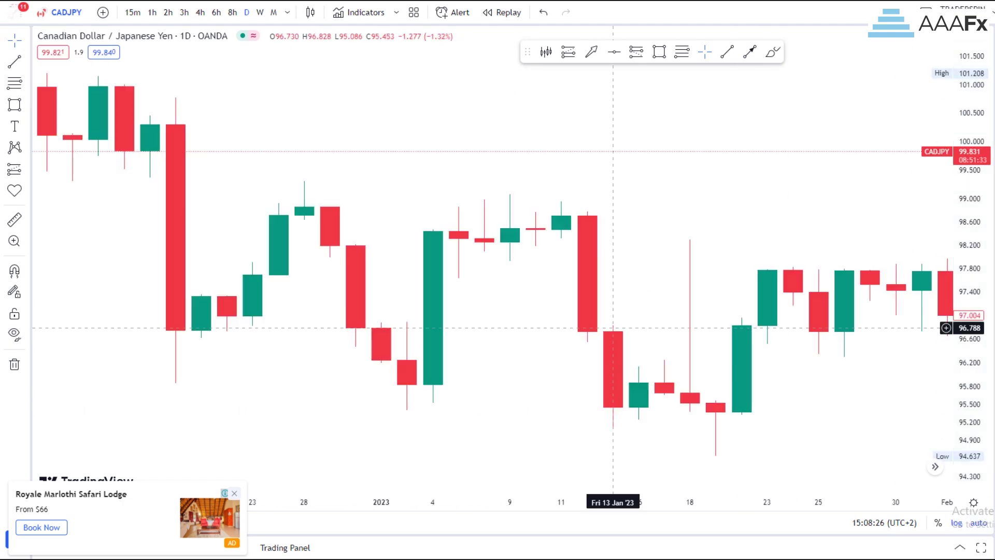
Step: Bring the January and February 2023 candles into view and switch the CADJPY chart to the 4h timeframe
scroll(754, 388, down, 5)
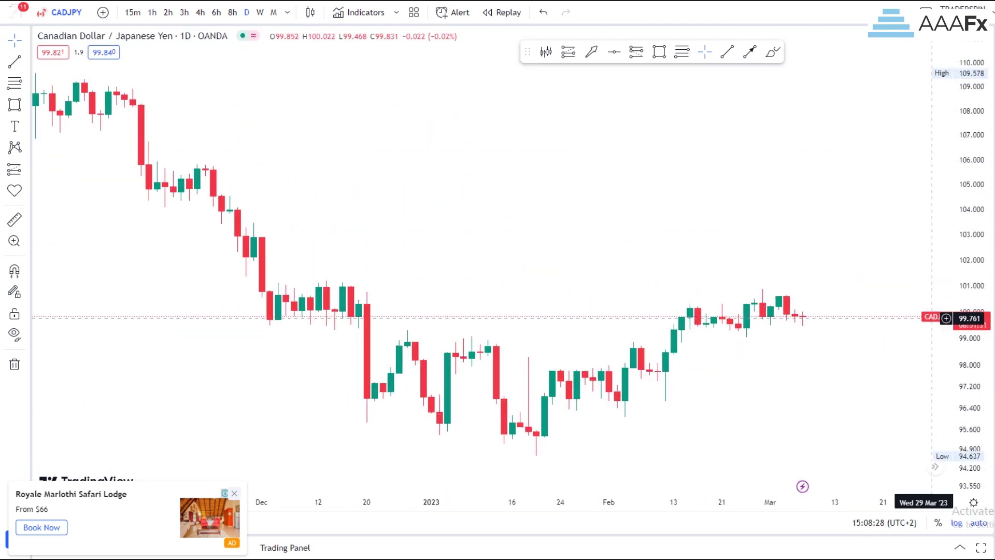
scroll(775, 216, up, 5)
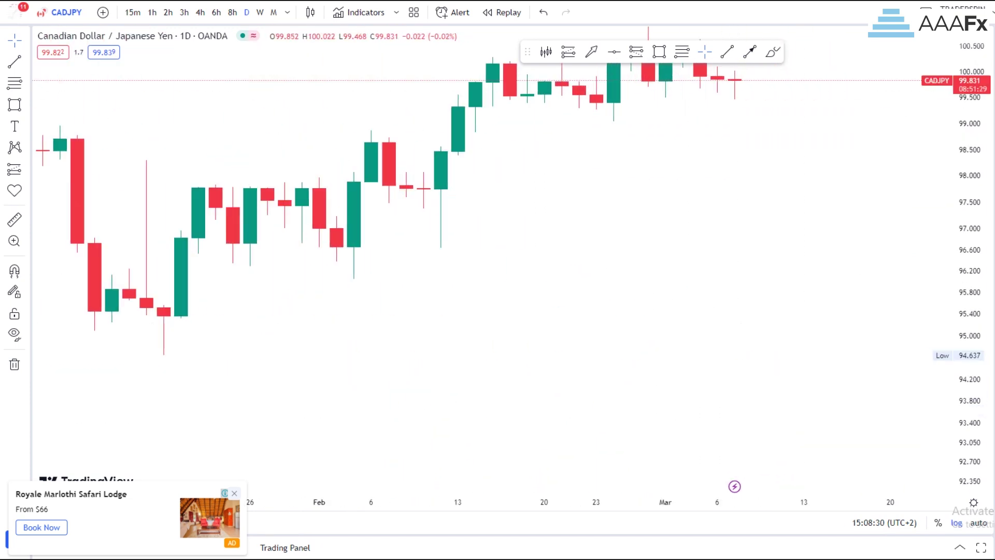
scroll(740, 380, up, 5)
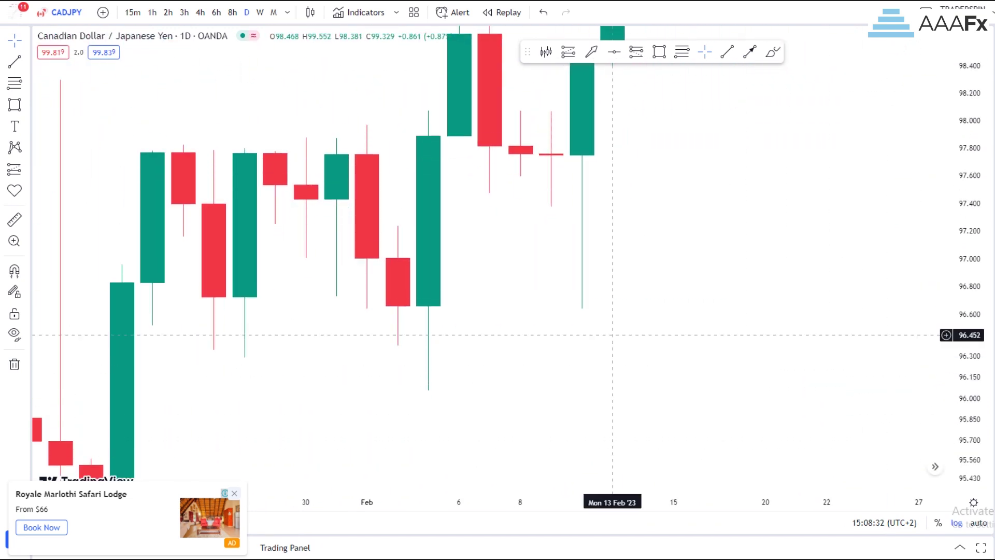
scroll(806, 347, down, 5)
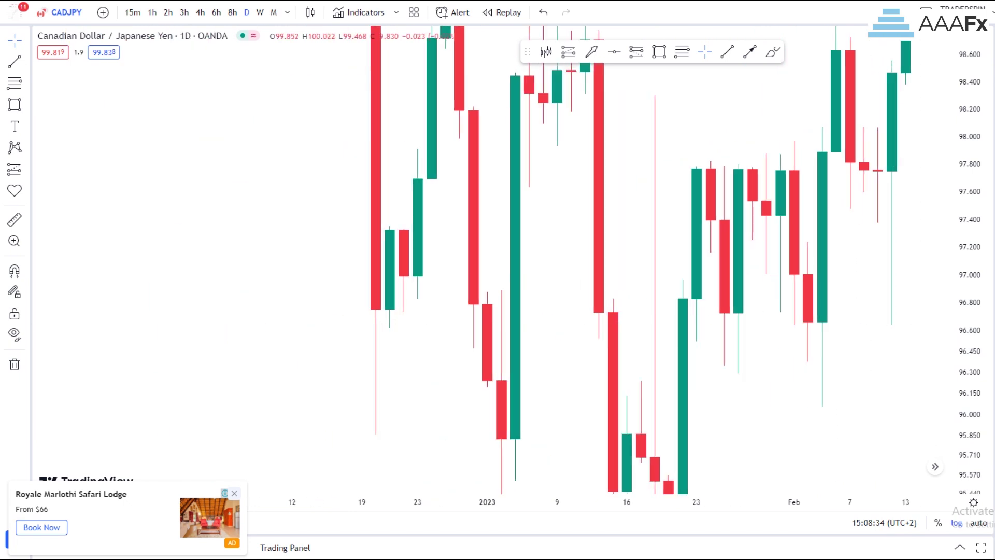
drag(920, 383, 857, 387)
drag(969, 372, 927, 323)
click(200, 12)
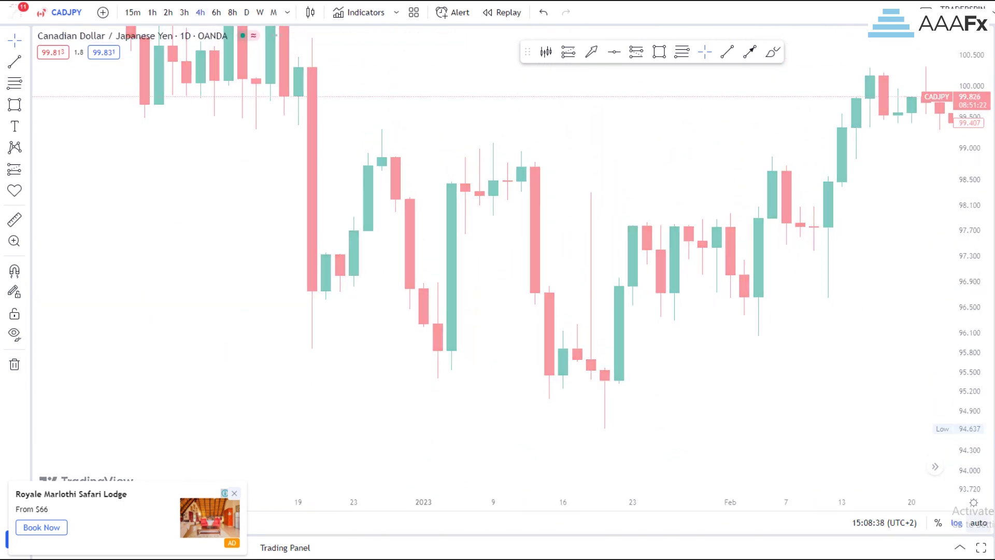
Step: Circle the swing lows near 94.6, 96.1 and 96.7 and the swing highs near 98.0 and 98.9 with freehand brush strokes
scroll(557, 383, down, 4)
scroll(558, 382, down, 3)
drag(972, 384, 972, 326)
drag(803, 427, 791, 320)
drag(541, 390, 571, 382)
click(571, 382)
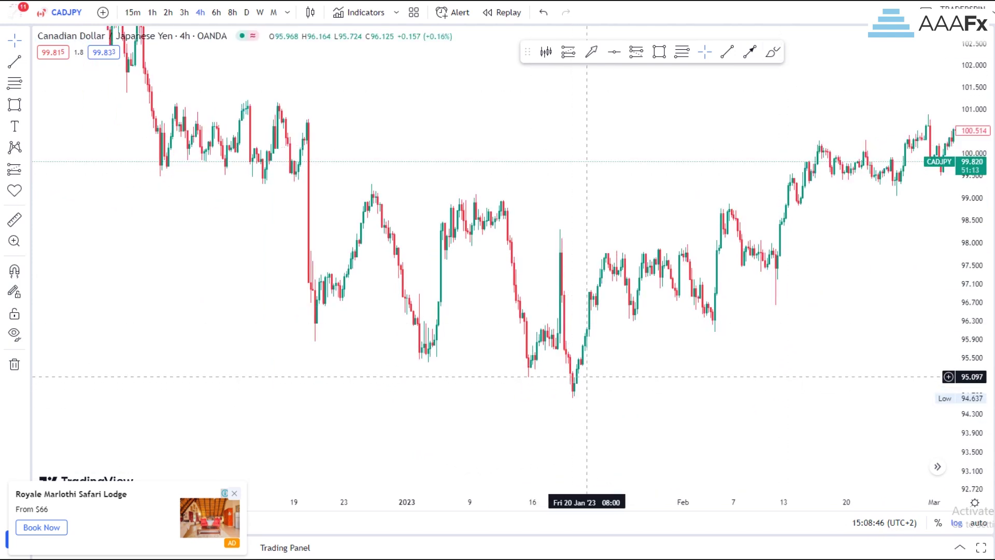
drag(576, 376, 600, 369)
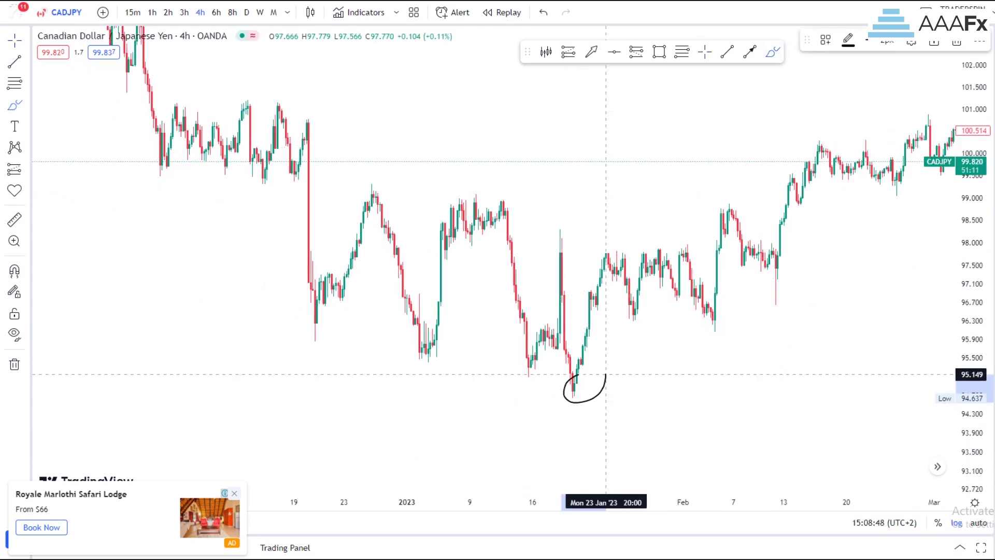
mouse_move(675, 241)
mouse_down()
mouse_move(658, 245)
mouse_move(695, 239)
mouse_up()
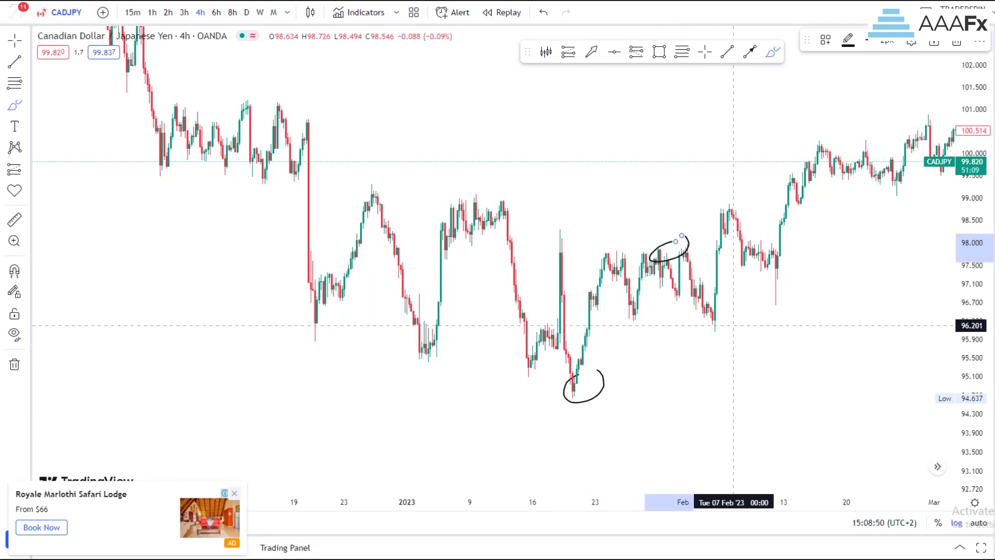
drag(725, 322, 709, 338)
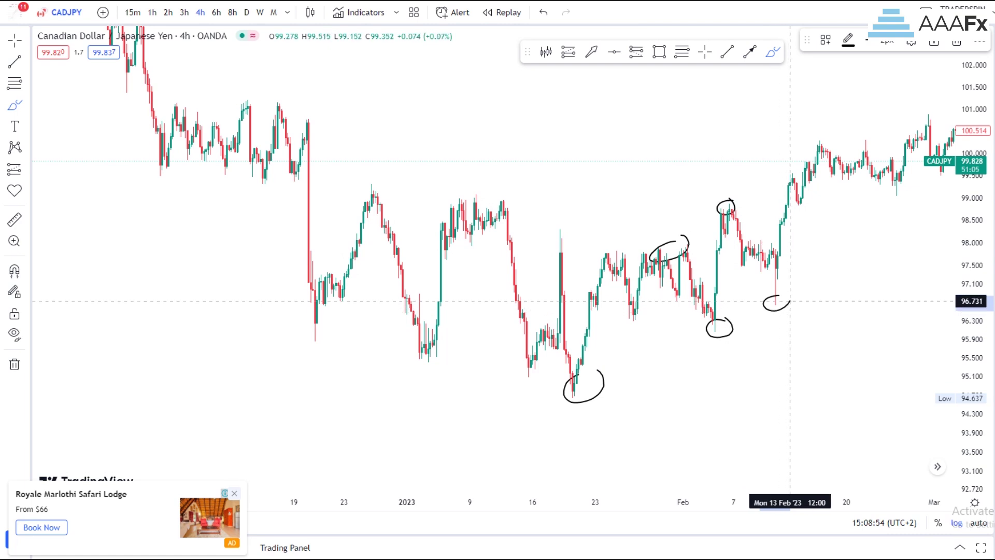
Step: Switch the chart to the daily timeframe and delete the stray horizontal brush stroke near 95.1
click(246, 12)
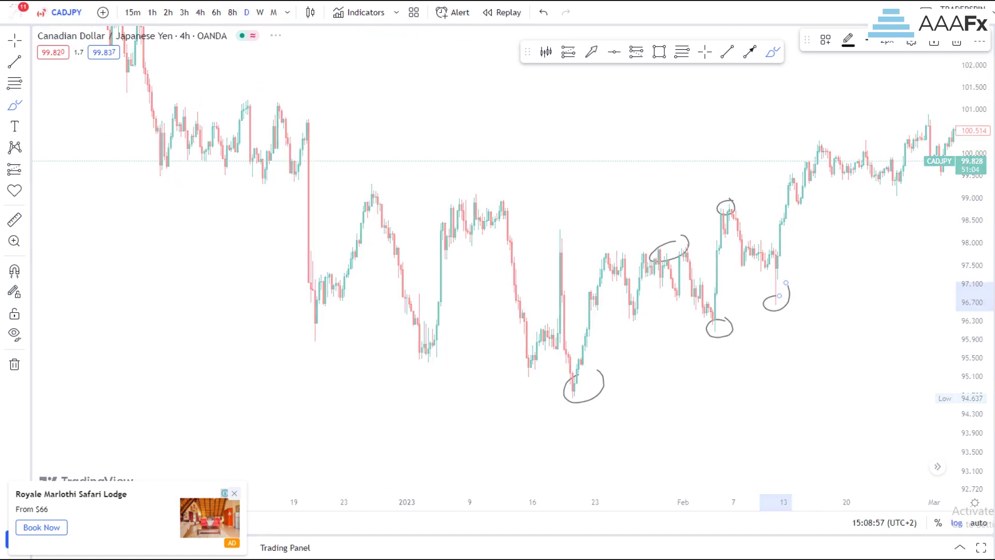
scroll(667, 368, up, 5)
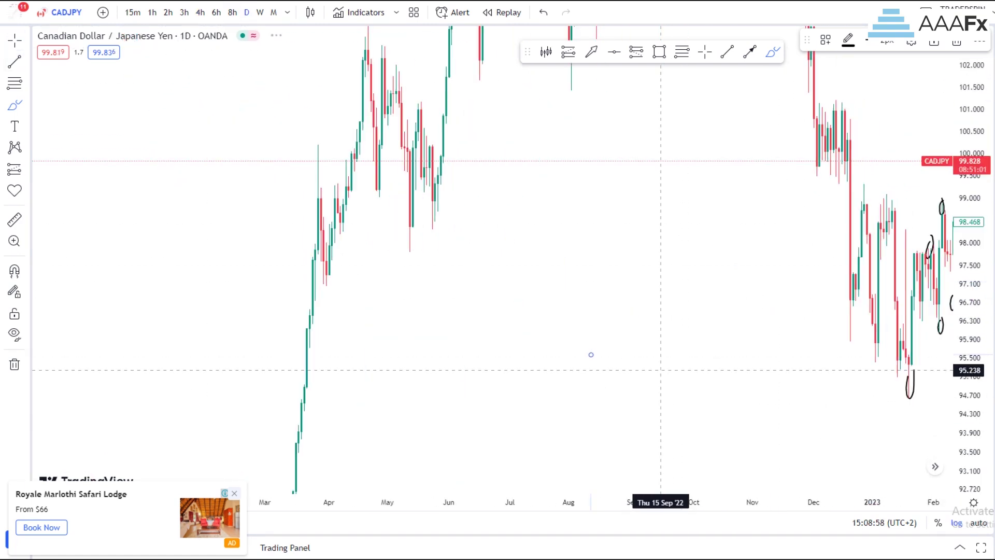
drag(672, 375, 477, 375)
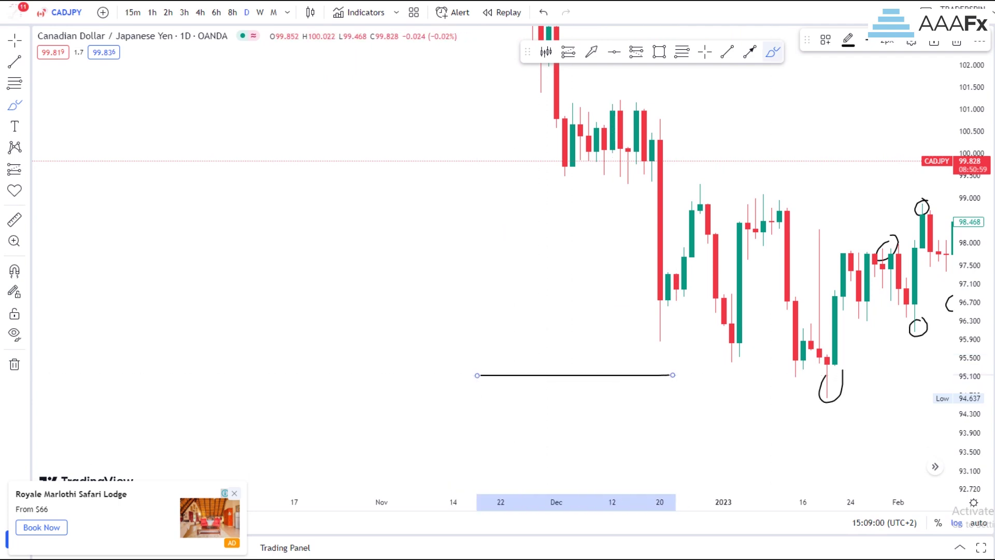
click(956, 42)
click(14, 41)
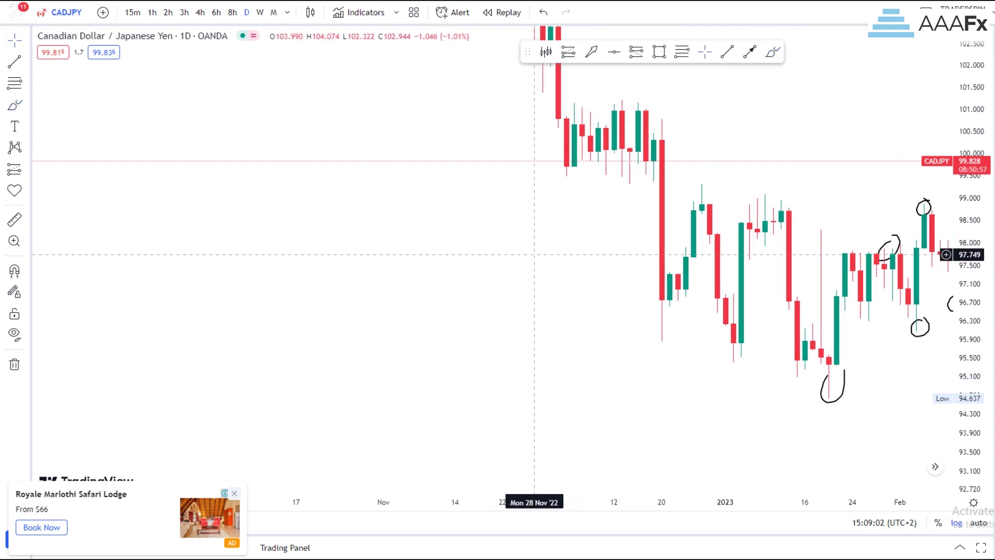
Step: Draw upward arrows beneath the two circled February higher lows, with their tips at about 95.88 and 96.37
drag(534, 254, 314, 225)
scroll(780, 395, up, 5)
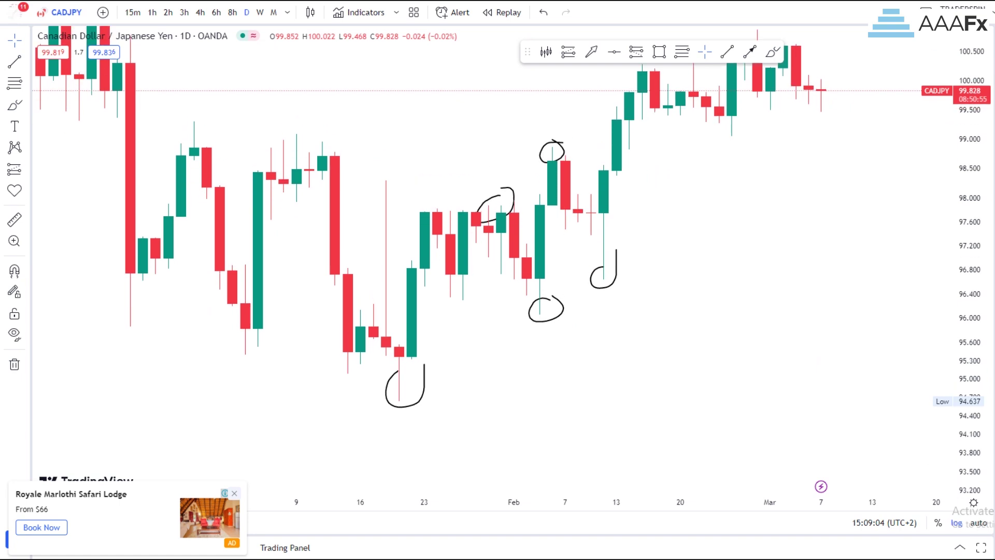
scroll(666, 348, up, 3)
drag(969, 346, 969, 298)
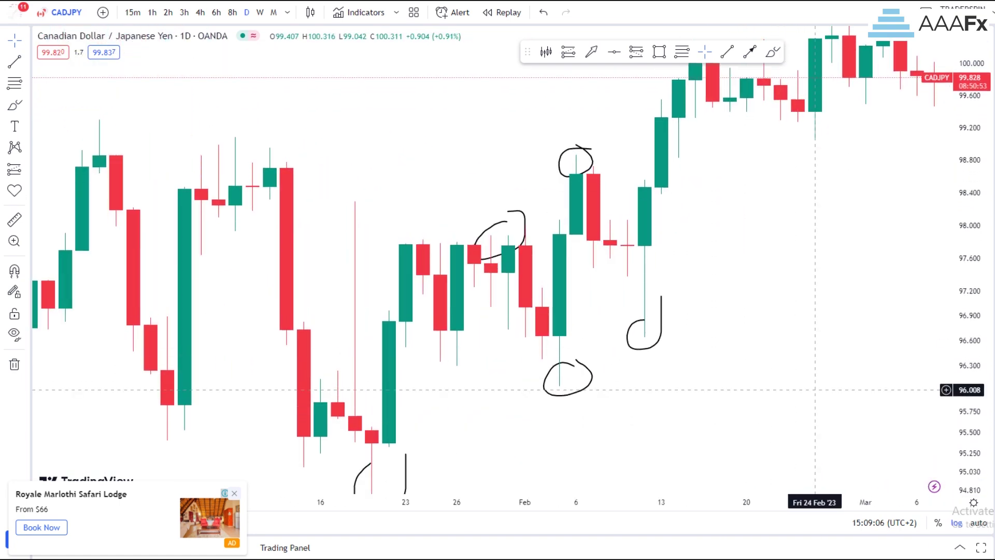
drag(815, 388, 846, 330)
click(750, 52)
drag(606, 381, 606, 342)
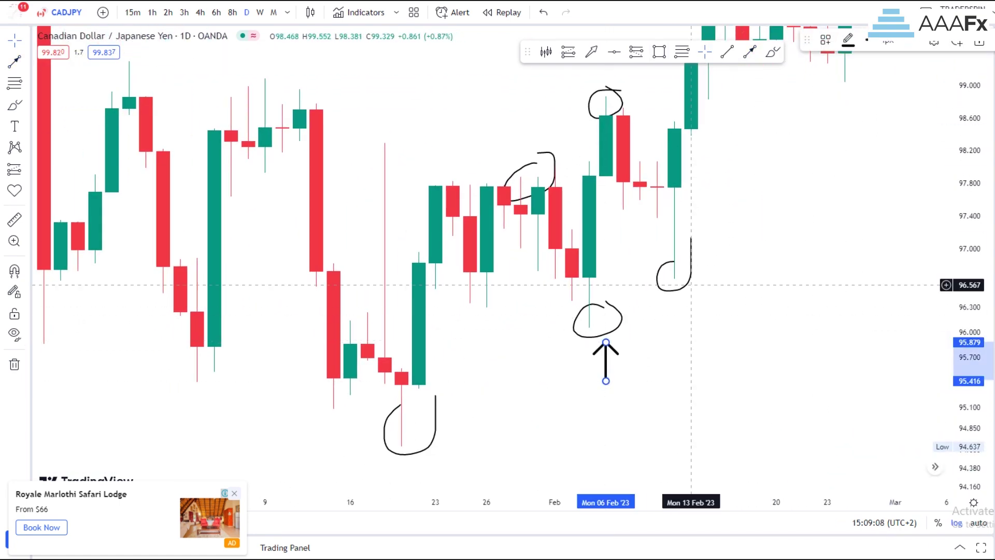
drag(691, 331, 691, 300)
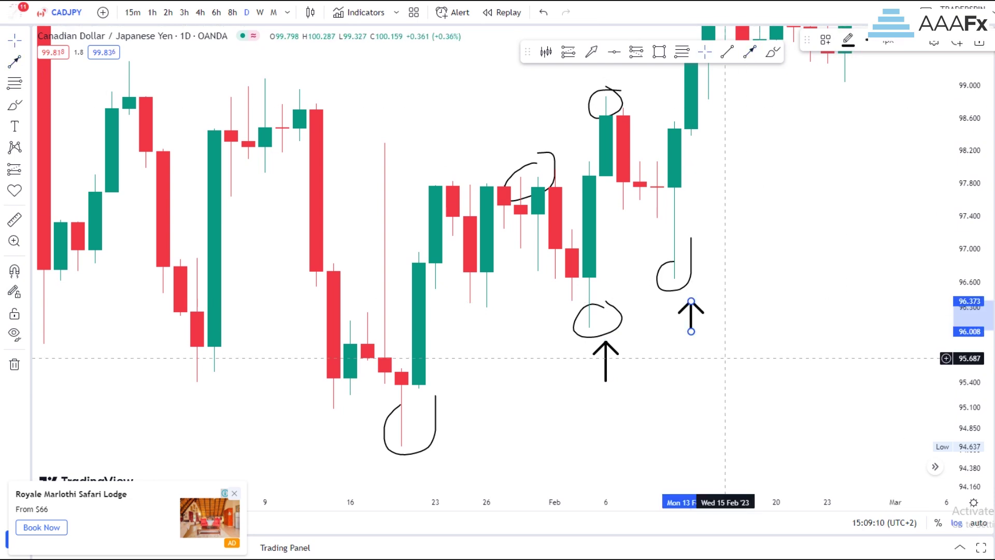
click(725, 365)
Step: Examine the daily candles around the circled 19 January swing low
scroll(720, 395, up, 3)
drag(969, 394, 969, 273)
drag(619, 420, 885, 256)
scroll(565, 392, up, 2)
drag(445, 298, 793, 335)
drag(969, 244, 969, 315)
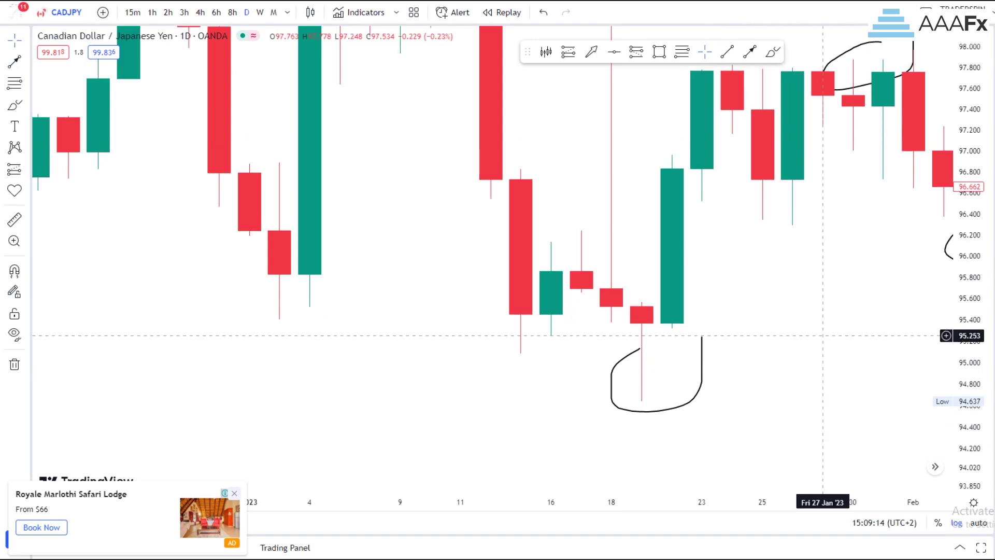
scroll(801, 363, up, 2)
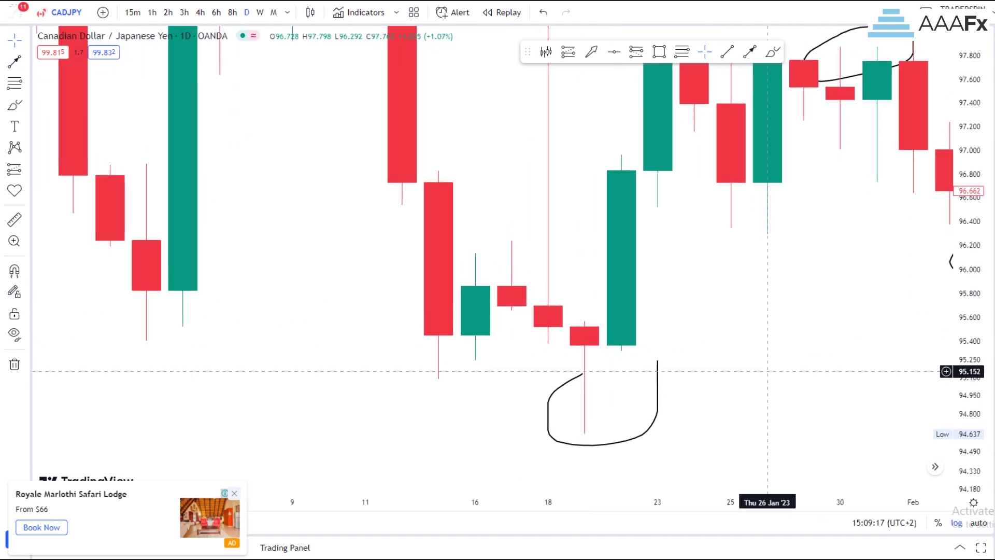
scroll(657, 286, up, 1)
drag(970, 291, 969, 247)
scroll(684, 362, up, 2)
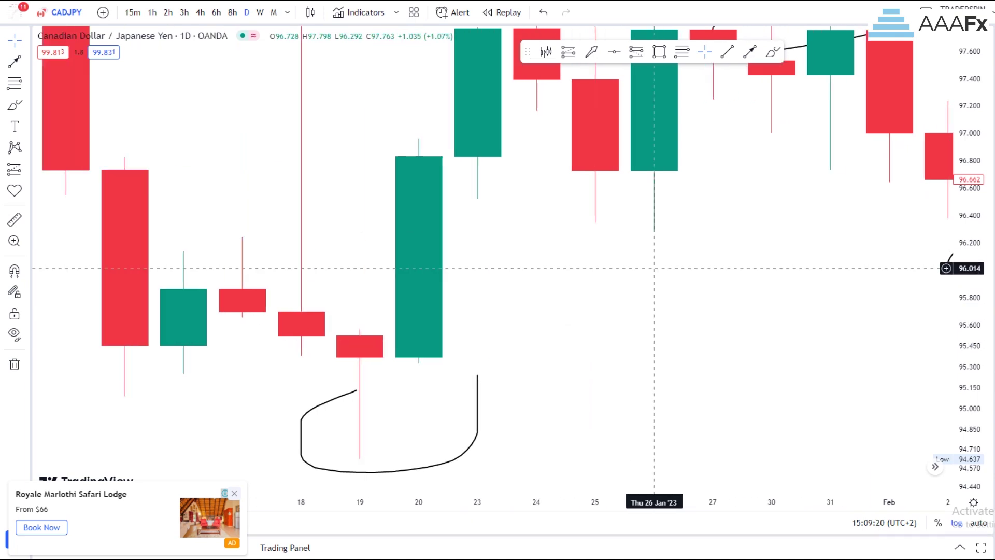
drag(713, 370, 821, 409)
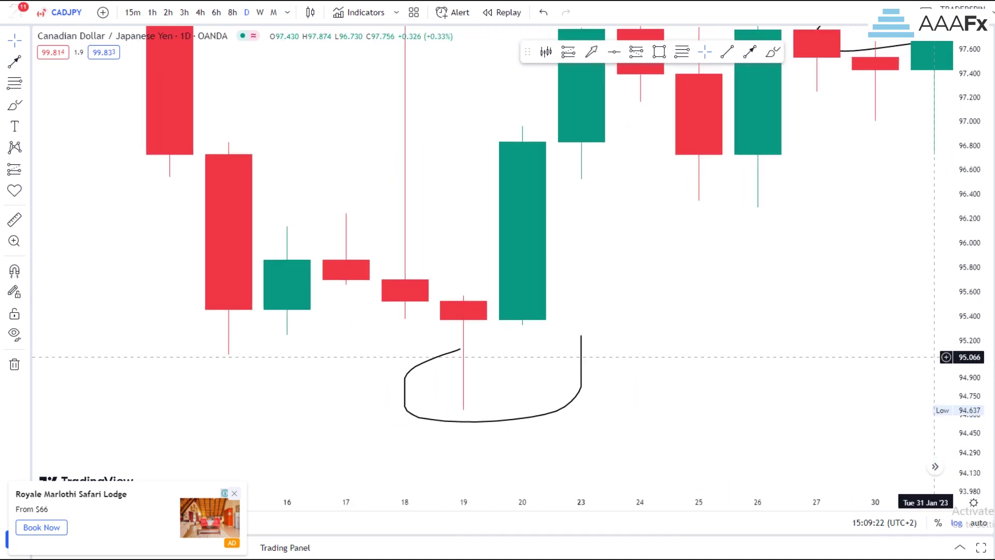
drag(641, 239, 707, 270)
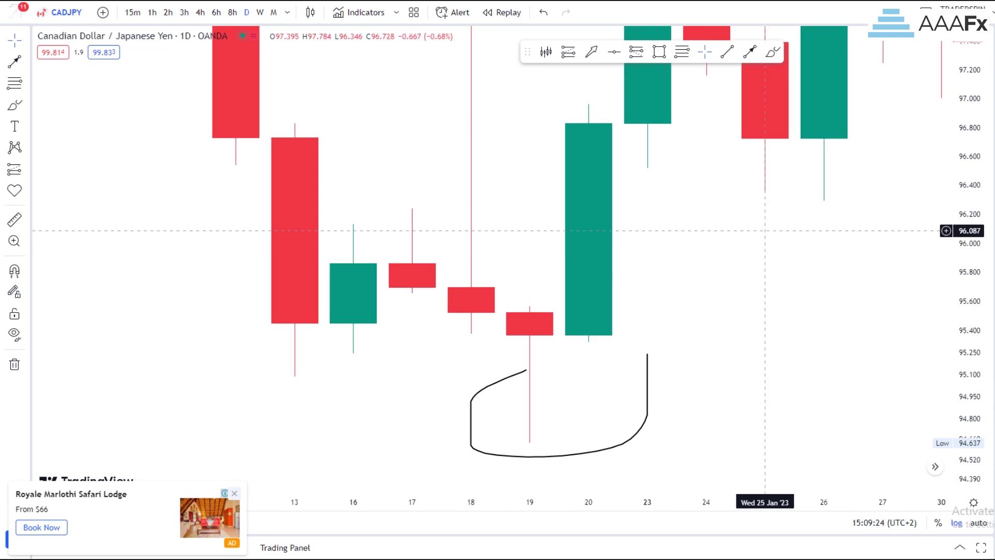
drag(765, 213, 784, 213)
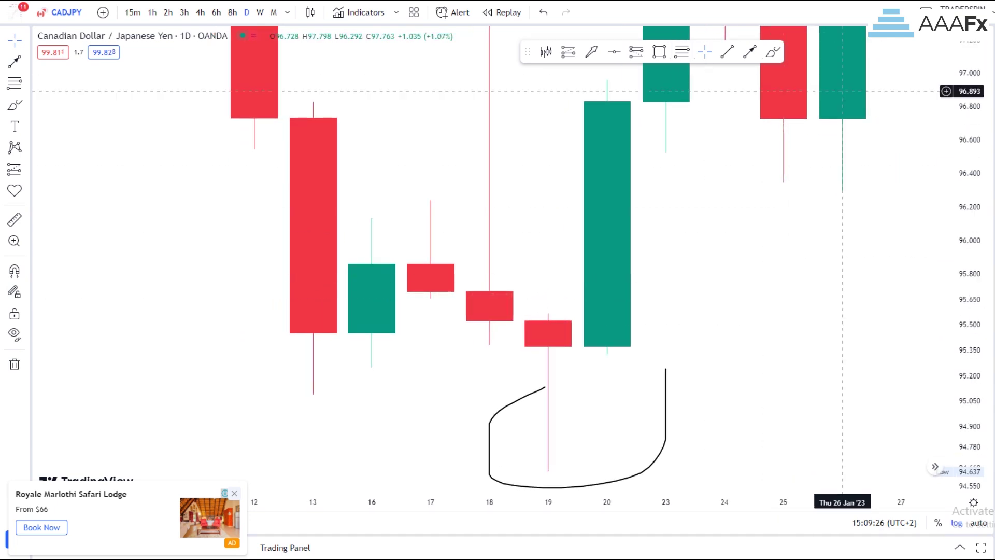
Step: Draw an arrow from 24 January, at about 95.5, pointing at the large bullish candle of 20 January
drag(932, 114, 923, 172)
drag(967, 280, 967, 335)
drag(773, 336, 804, 292)
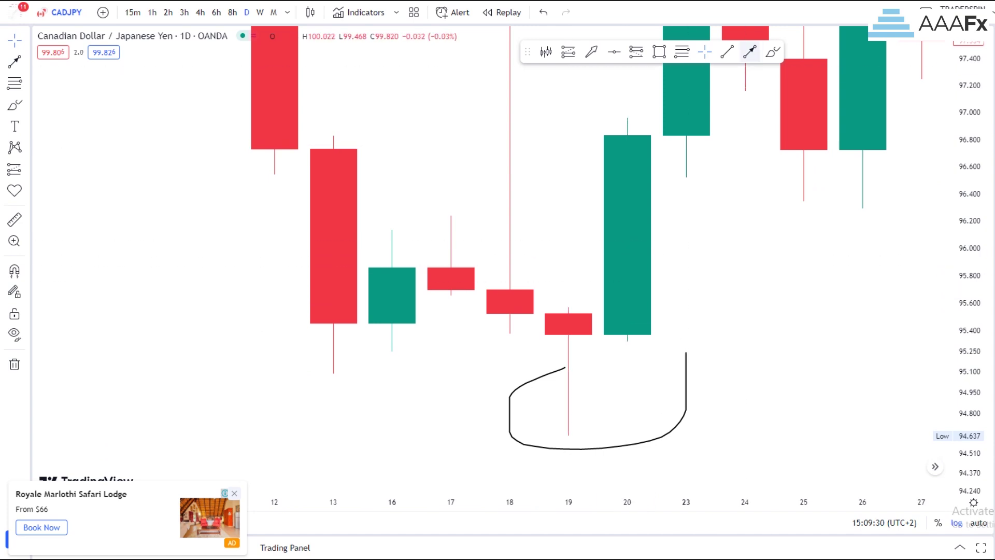
mouse_move(746, 308)
mouse_down()
mouse_move(634, 276)
mouse_move(651, 275)
mouse_up()
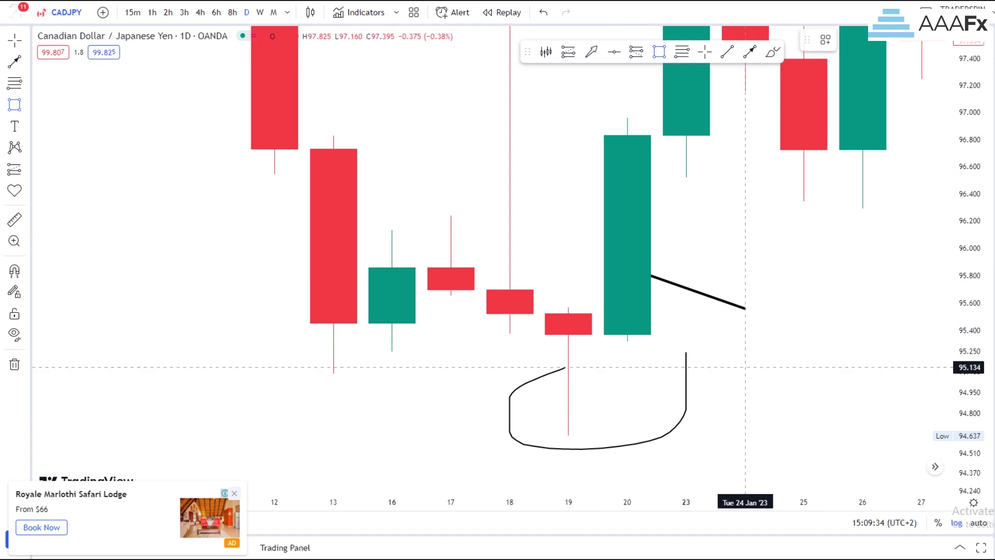
drag(510, 308, 746, 309)
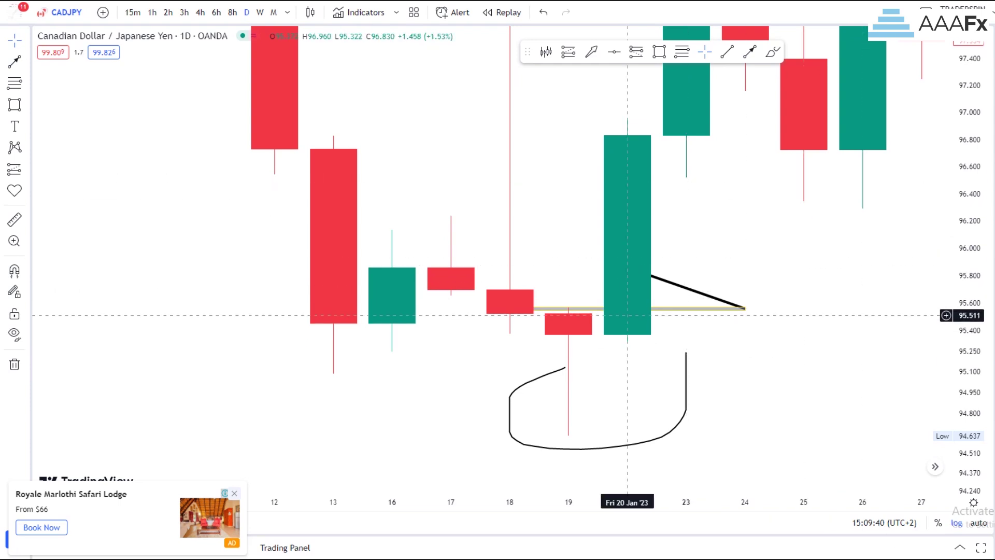
click(627, 311)
click(953, 41)
Step: Draw a rectangle zone over the 1 to 6 February candles, from about 97.895 down to 96.040
drag(862, 246, 709, 302)
drag(606, 435, 674, 288)
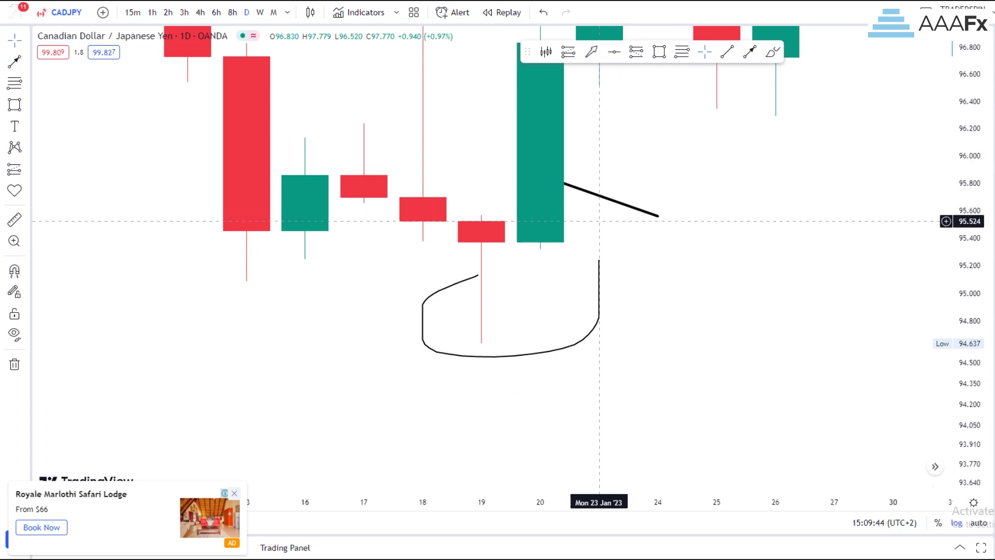
drag(834, 154, 596, 358)
scroll(591, 358, down, 10)
drag(968, 215, 967, 362)
drag(837, 364, 667, 347)
scroll(801, 369, up, 8)
drag(967, 378, 967, 254)
scroll(625, 394, up, 5)
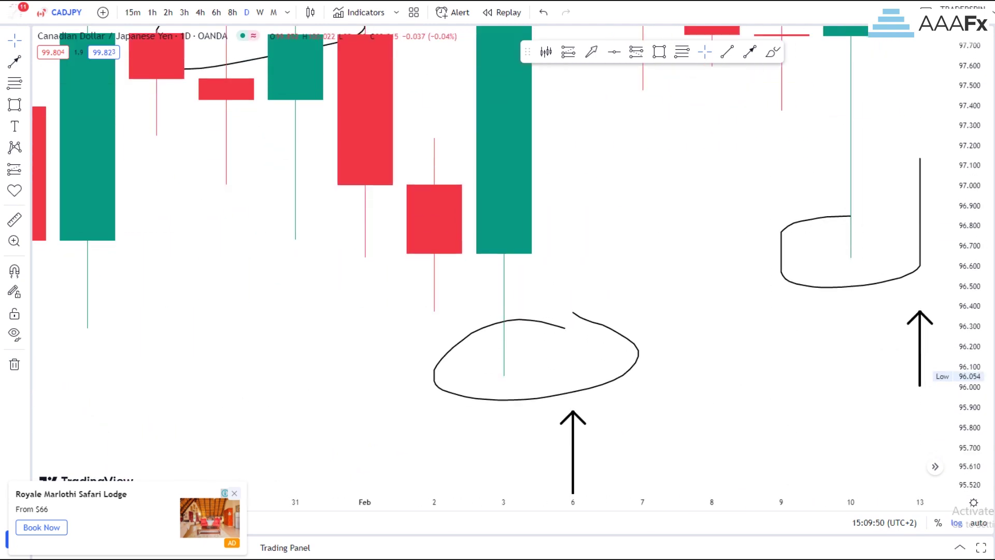
drag(840, 306, 879, 328)
drag(967, 217, 967, 308)
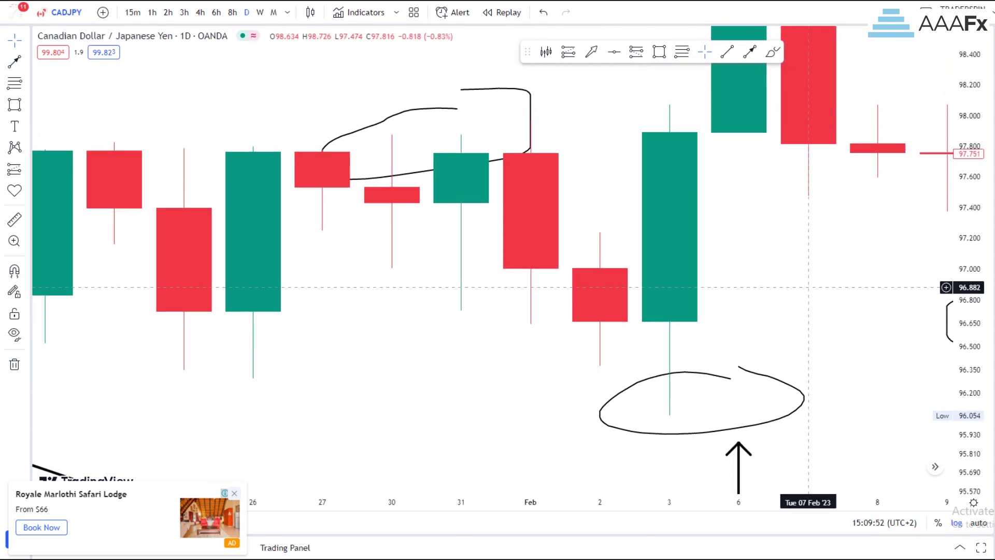
drag(811, 287, 817, 286)
mouse_move(537, 132)
mouse_down()
mouse_move(604, 404)
mouse_move(745, 419)
mouse_up()
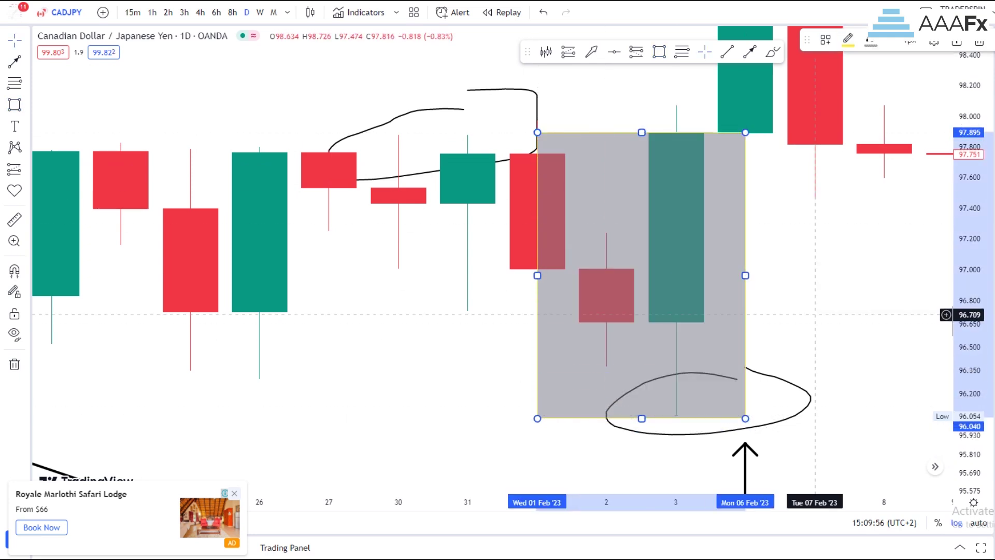
click(816, 315)
Step: Draw an arrow from 7 February, about 96.97, to the 3 February bullish candle, and try a thin rectangle across the zone near 97.2
scroll(815, 315, up, 5)
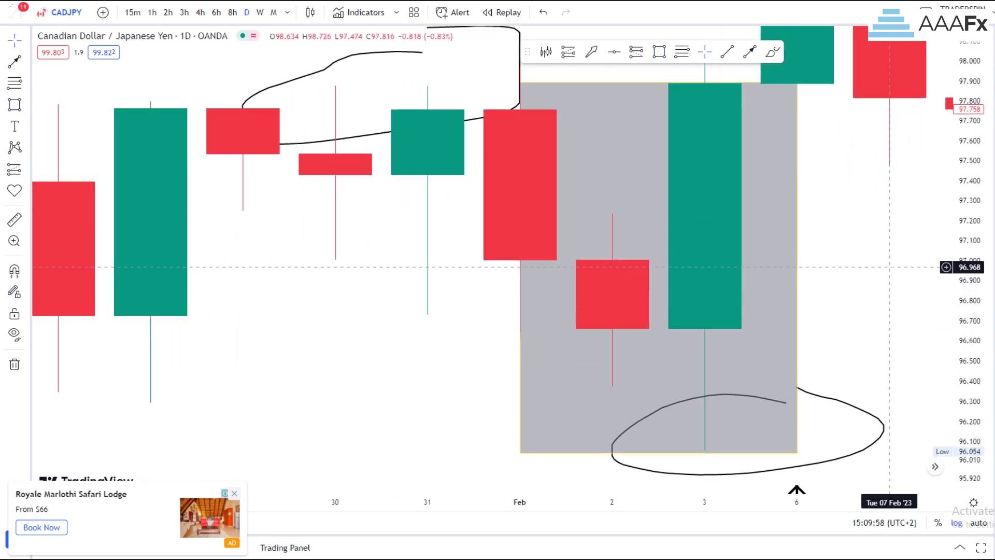
drag(968, 184, 967, 288)
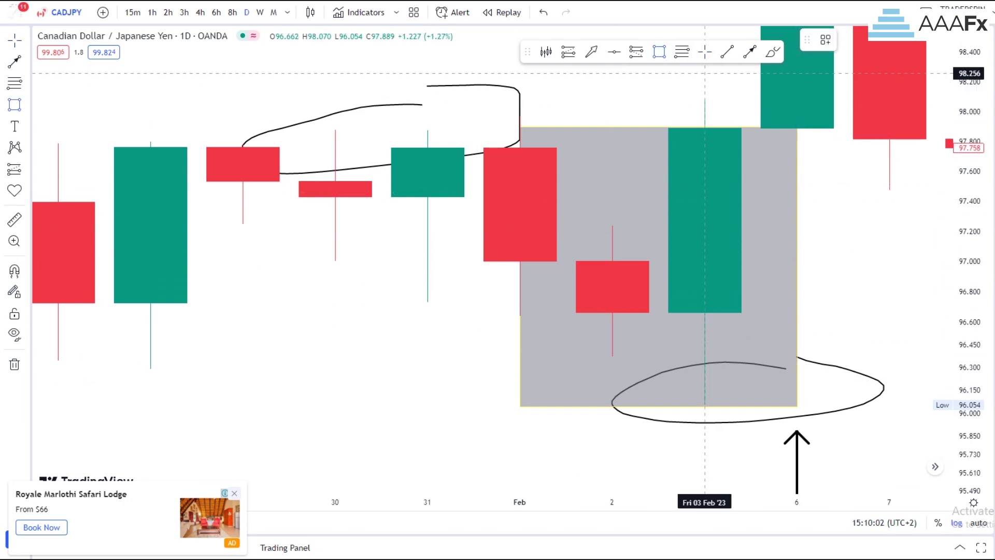
click(890, 267)
click(705, 210)
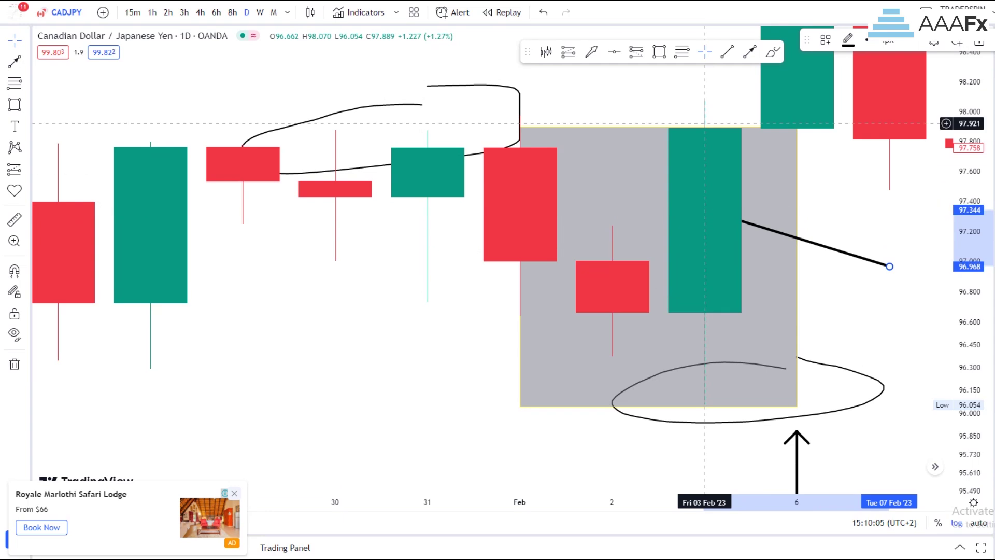
click(705, 210)
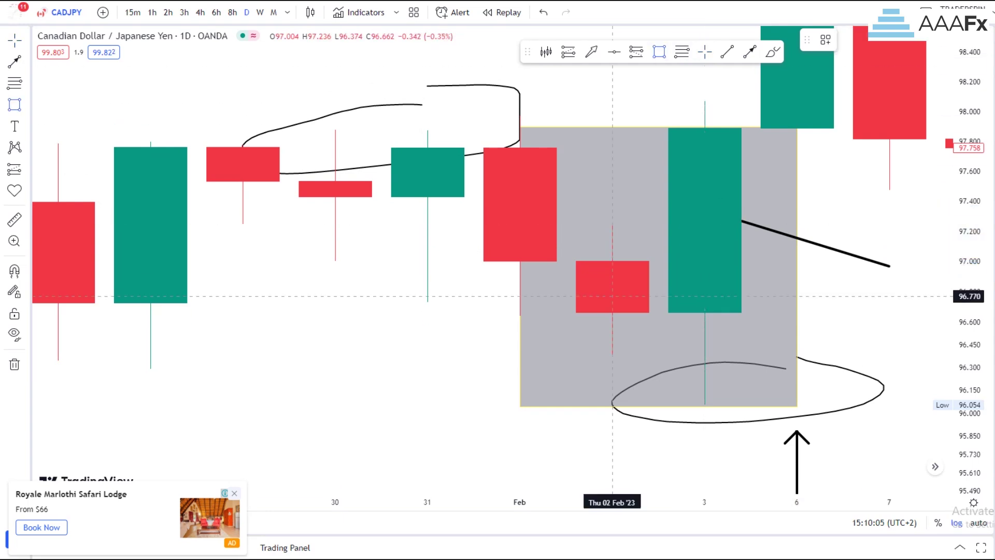
click(520, 222)
click(797, 225)
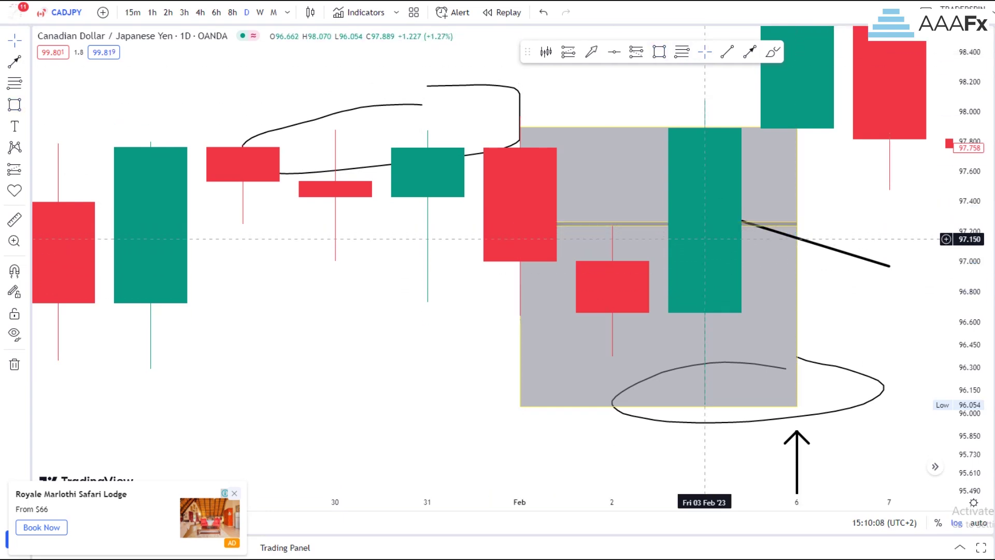
Step: Examine the marked swing structure as a whole and the candles leading into the circled 10 February higher low
scroll(938, 254, down, 5)
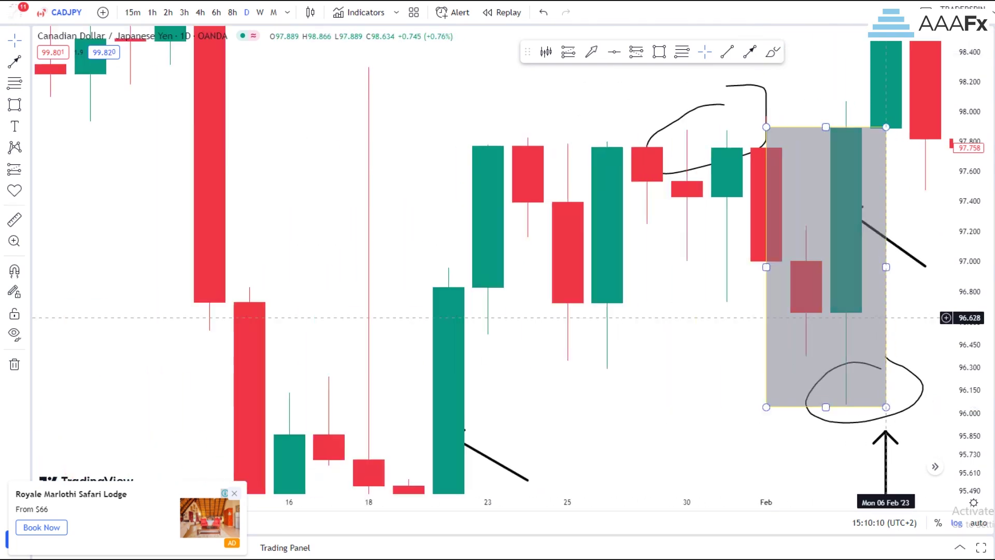
scroll(938, 254, down, 1)
drag(968, 234, 968, 425)
drag(902, 382, 719, 365)
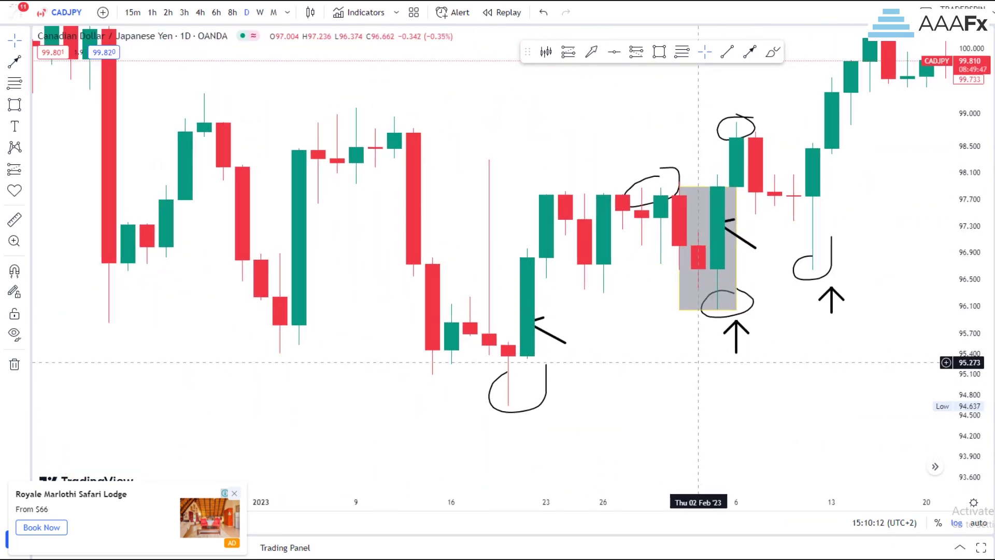
scroll(812, 364, up, 3)
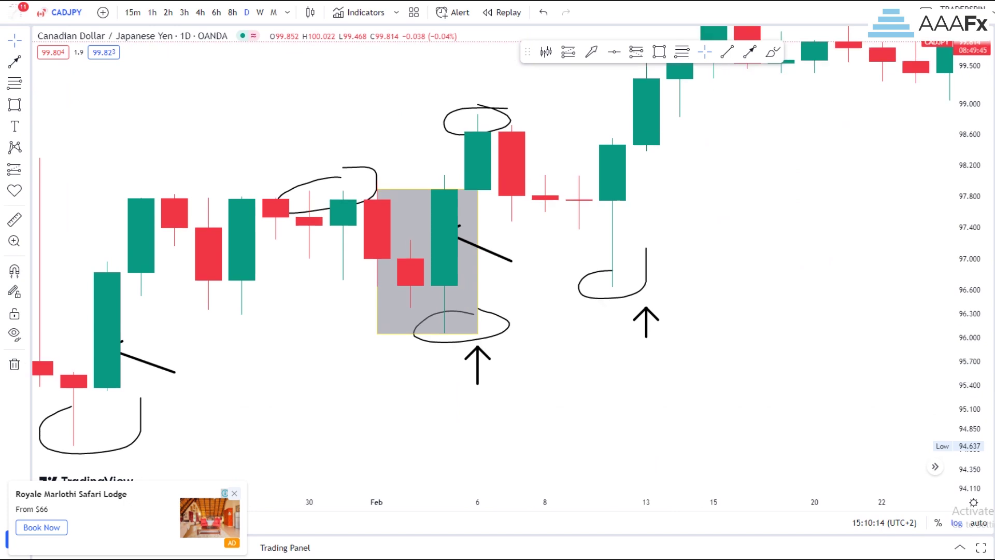
scroll(866, 340, up, 5)
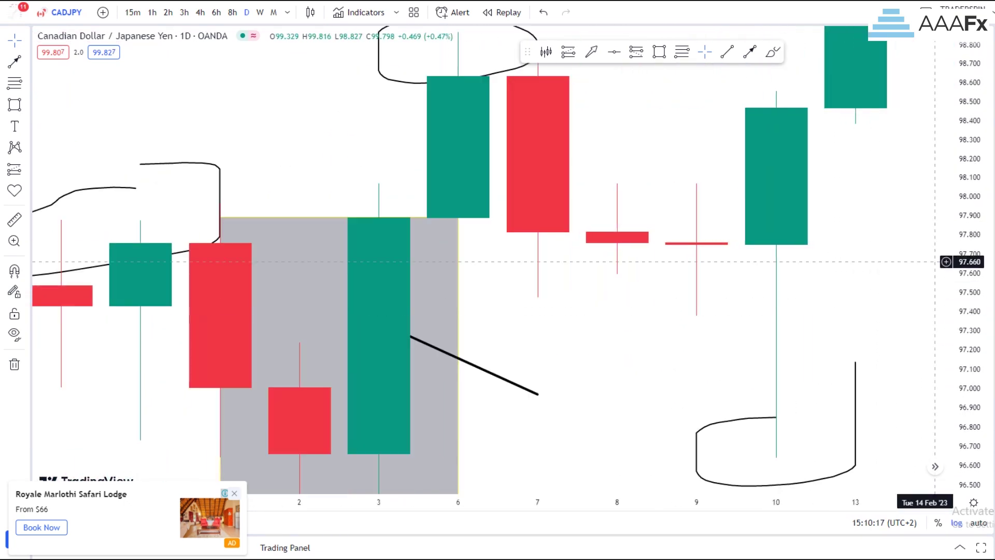
drag(965, 261, 965, 321)
drag(935, 277, 861, 271)
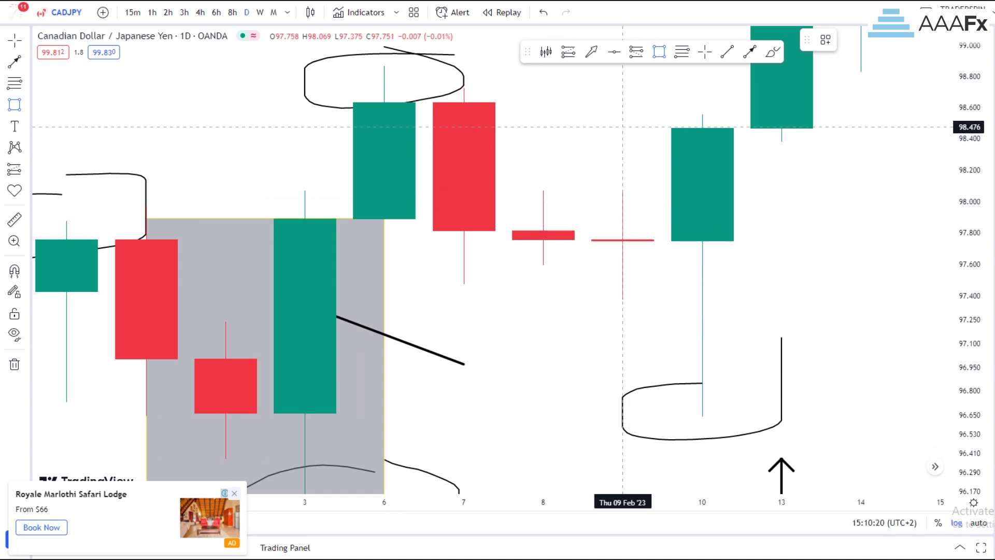
Step: Draw a rectangle zone over the 8 to 13 February candles, from about 98.6 down to 96.64
mouse_move(543, 107)
mouse_down()
mouse_move(782, 309)
mouse_move(781, 406)
mouse_up()
click(782, 415)
click(861, 285)
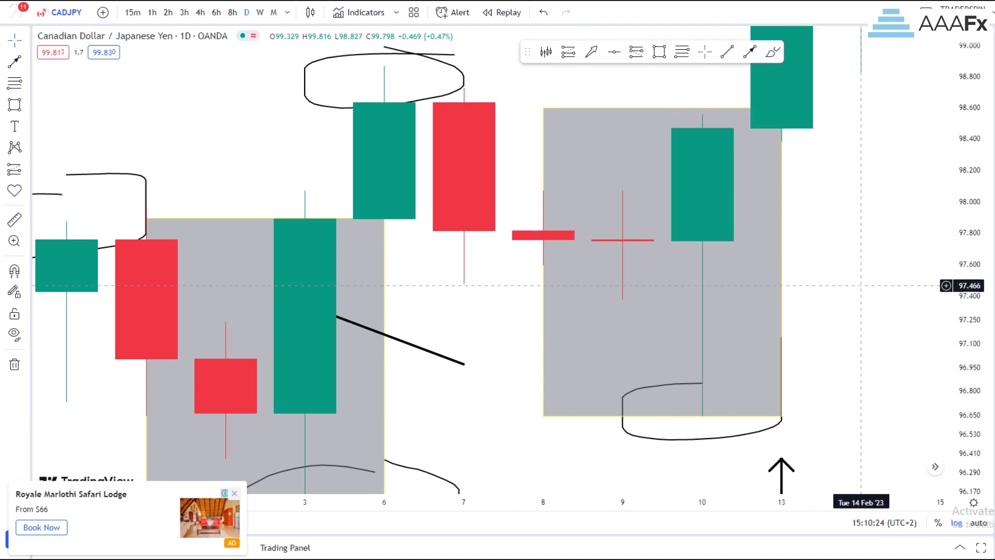
Step: Draw an arrow from 13 February, about 97.57, pointing at the bullish candle of 10 February
scroll(850, 287, up, 3)
drag(969, 358, 969, 251)
drag(788, 238, 929, 354)
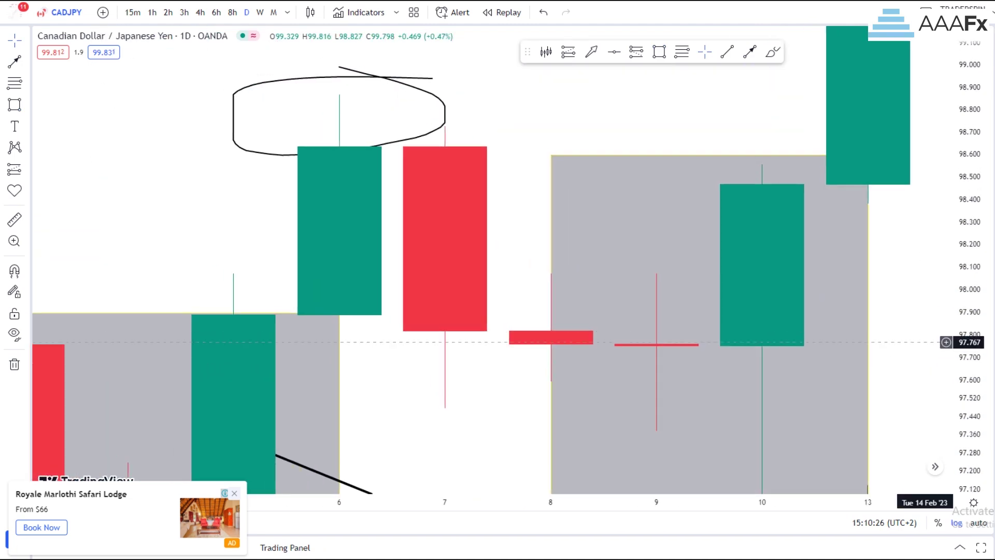
scroll(912, 337, up, 2)
drag(969, 308, 969, 440)
drag(850, 390, 836, 375)
drag(969, 395, 968, 314)
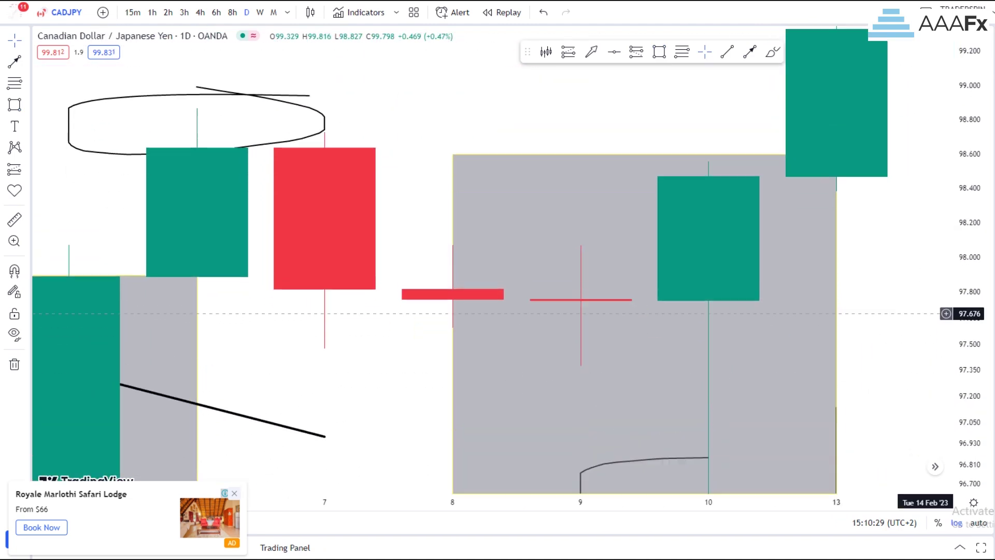
scroll(925, 313, right, 2)
click(820, 304)
click(693, 218)
Step: Draw a thin rectangle at about 98.08, spanning 8 to 13 February across the newest zone
mouse_move(881, 210)
mouse_down()
mouse_move(914, 224)
mouse_move(969, 218)
mouse_up()
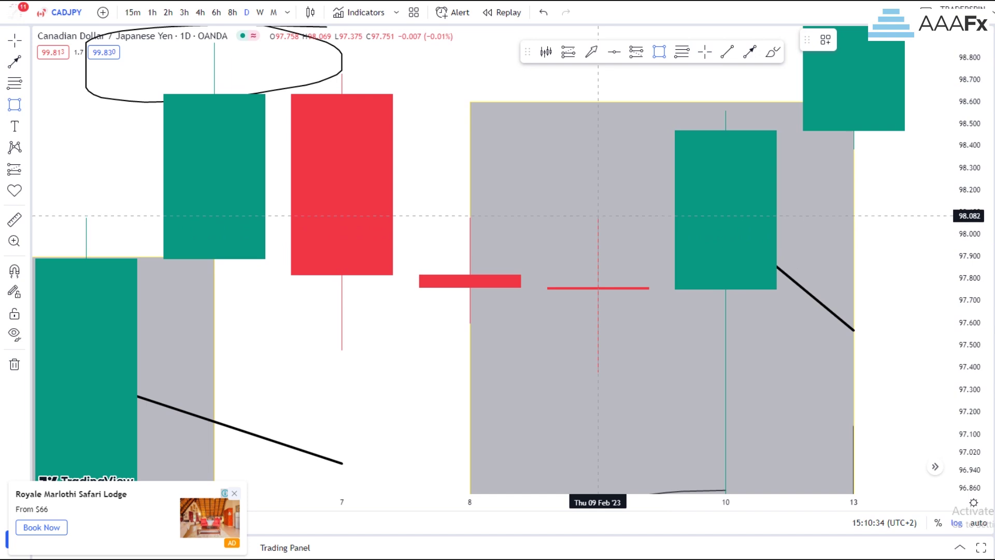
drag(598, 217, 854, 218)
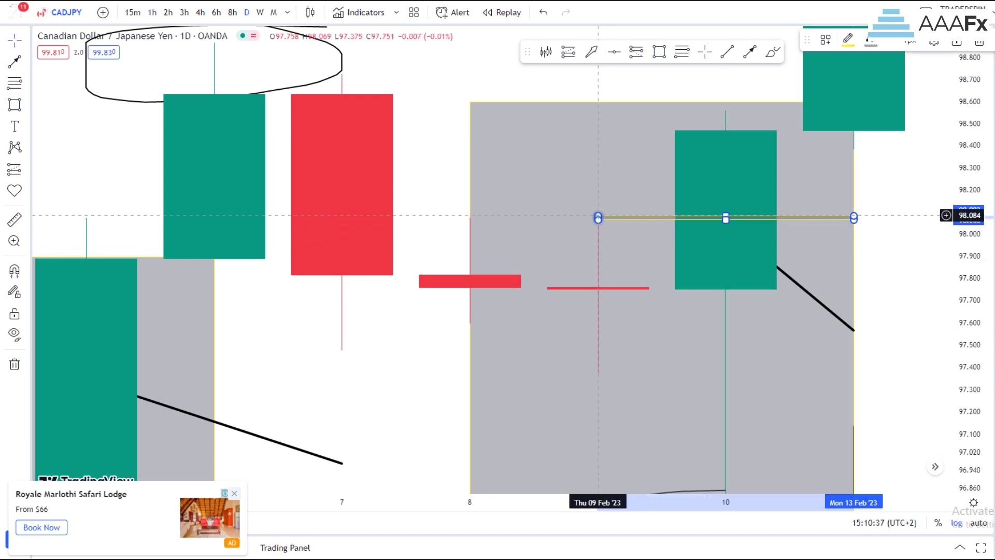
drag(598, 215, 470, 212)
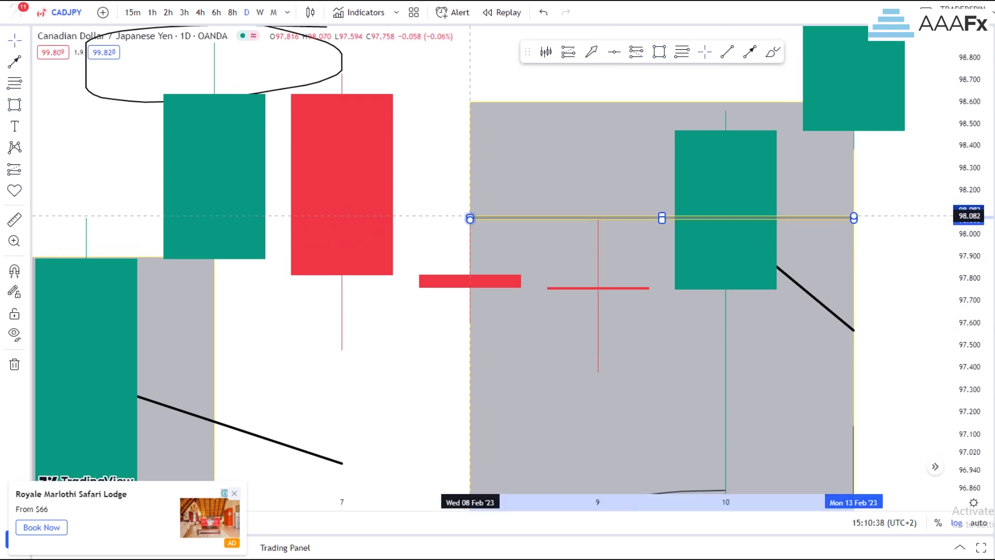
click(598, 243)
Step: Examine the circled swings, zones and arrows of January and February together with the preceding December decline
scroll(840, 267, down, 12)
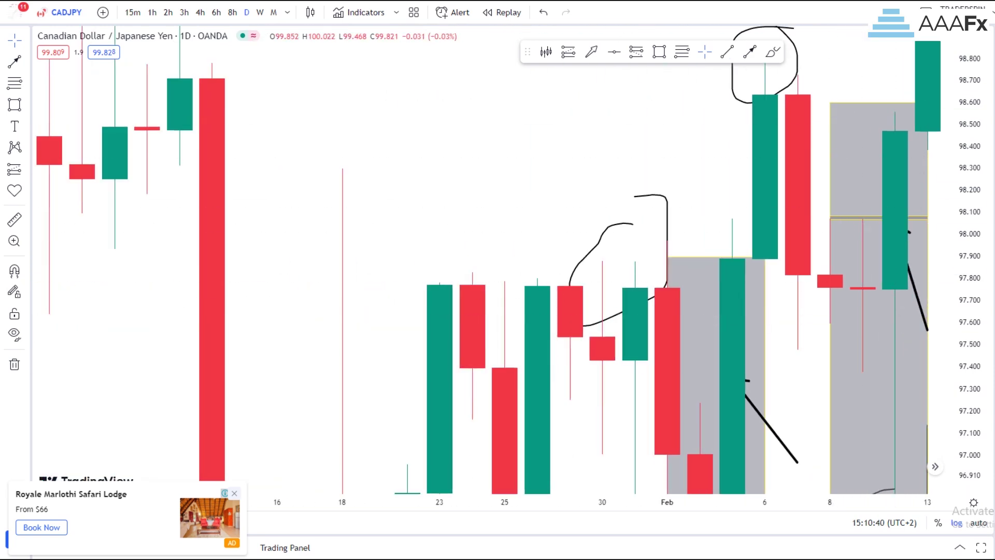
scroll(819, 249, down, 5)
drag(968, 217, 968, 368)
drag(881, 371, 803, 395)
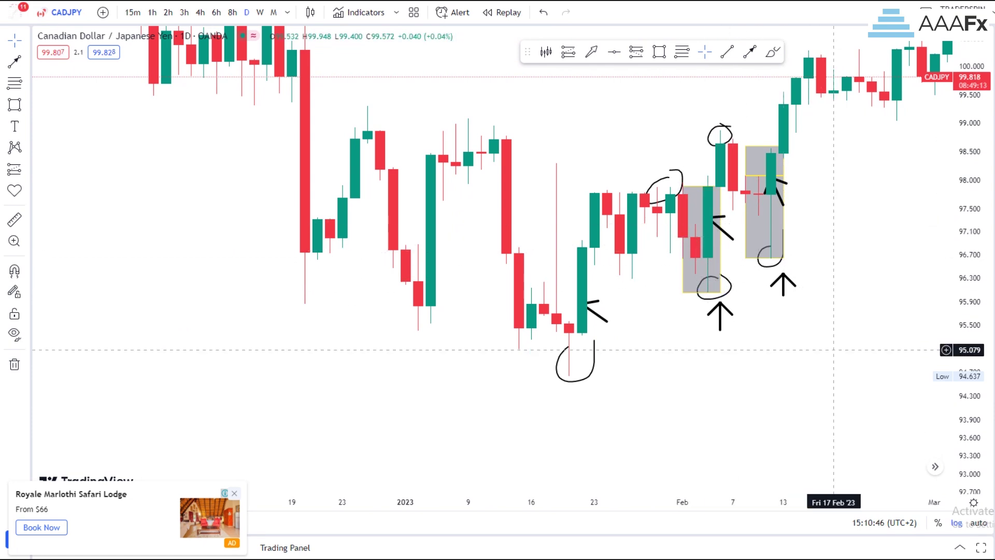
scroll(606, 249, down, 1)
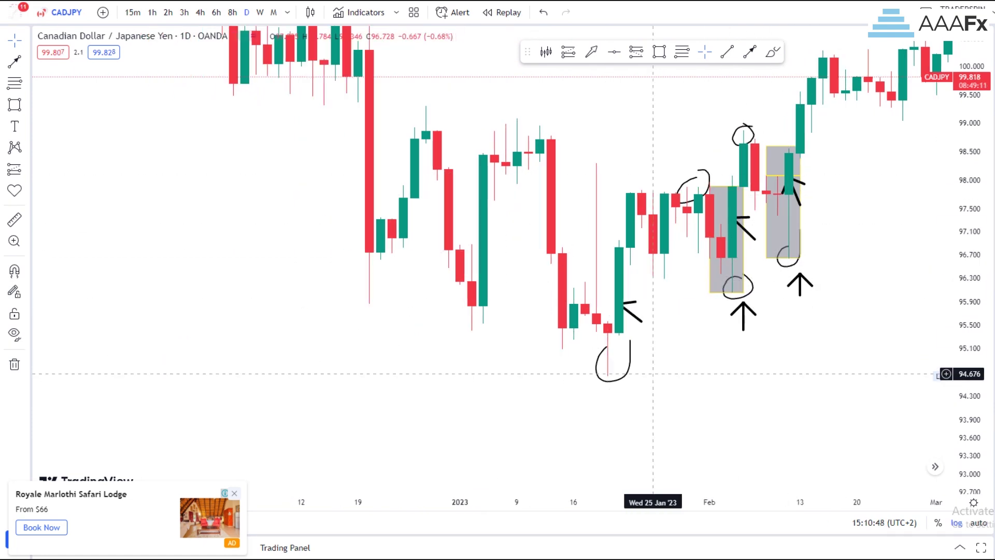
click(551, 397)
click(619, 350)
key(Delete)
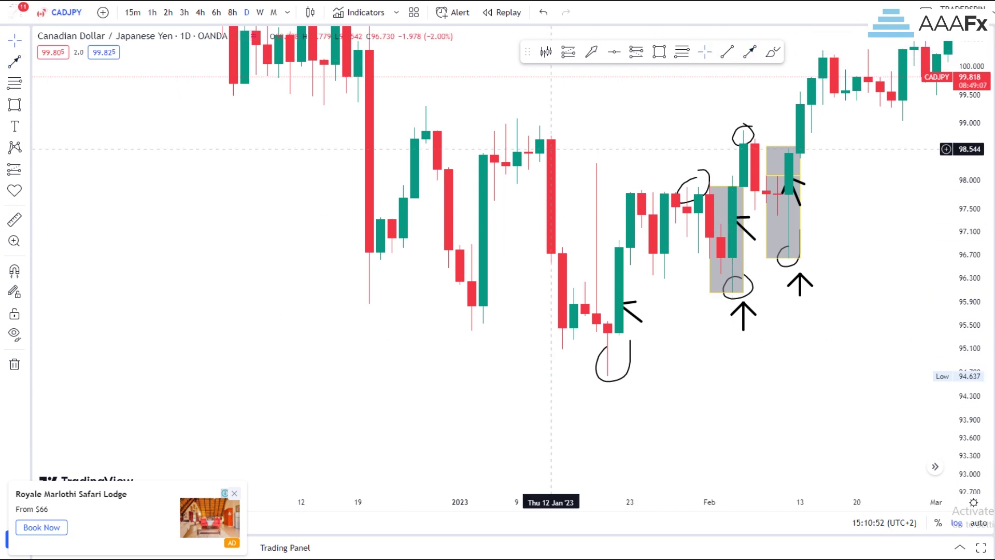
Step: Draw a rectangle zone over the 23 to 30 December swing high, from about 99.32 down to 98.18
scroll(626, 186, down, 3)
drag(593, 146, 725, 257)
scroll(717, 301, up, 3)
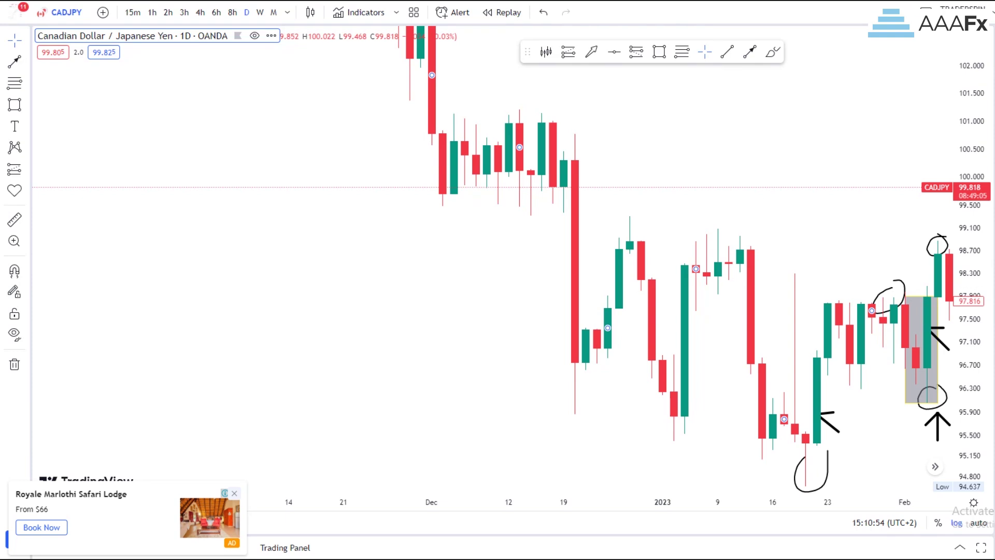
scroll(840, 337, up, 5)
drag(969, 332, 968, 148)
drag(641, 146, 812, 145)
drag(968, 143, 969, 226)
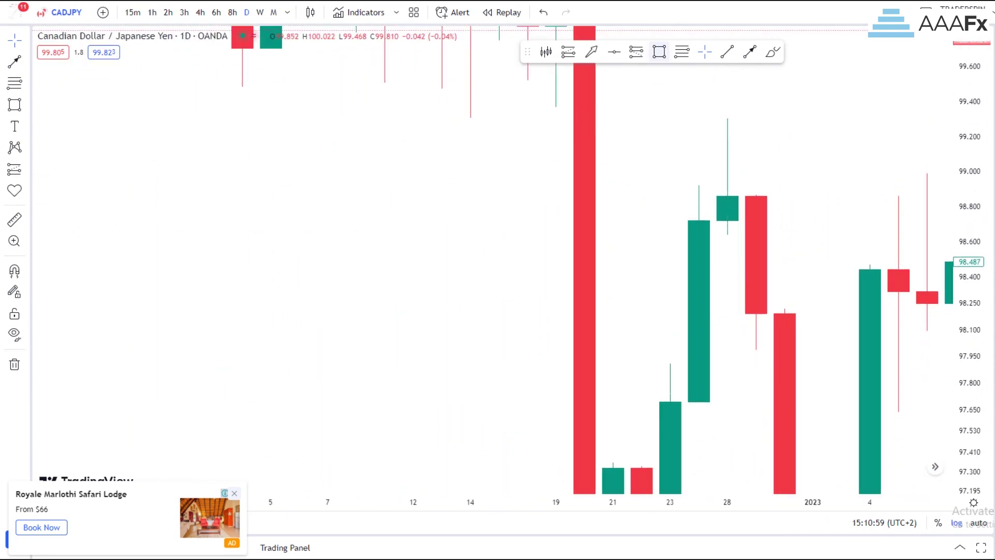
mouse_move(670, 115)
mouse_down()
mouse_move(782, 301)
mouse_move(809, 322)
mouse_move(785, 315)
mouse_up()
Step: Draw an arrow from 3 January, about 98.72, pointing at the bearish candle of 29 December
scroll(813, 305, up, 4)
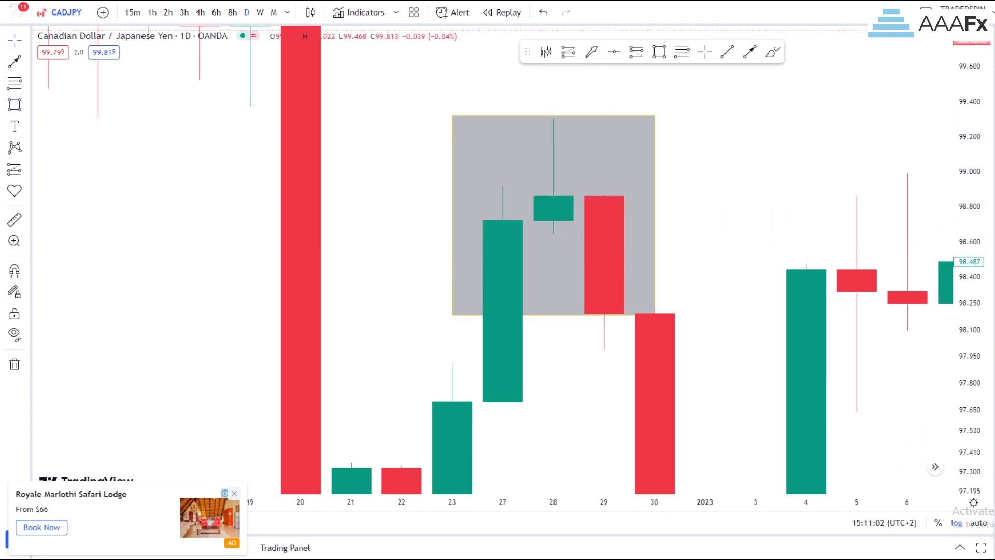
scroll(775, 219, up, 1)
click(749, 51)
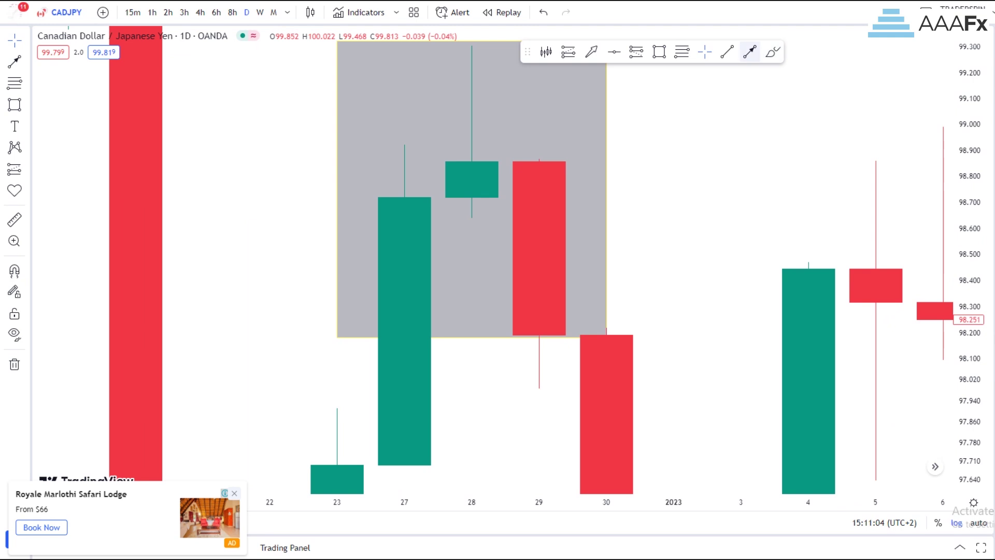
click(741, 196)
click(539, 203)
click(808, 102)
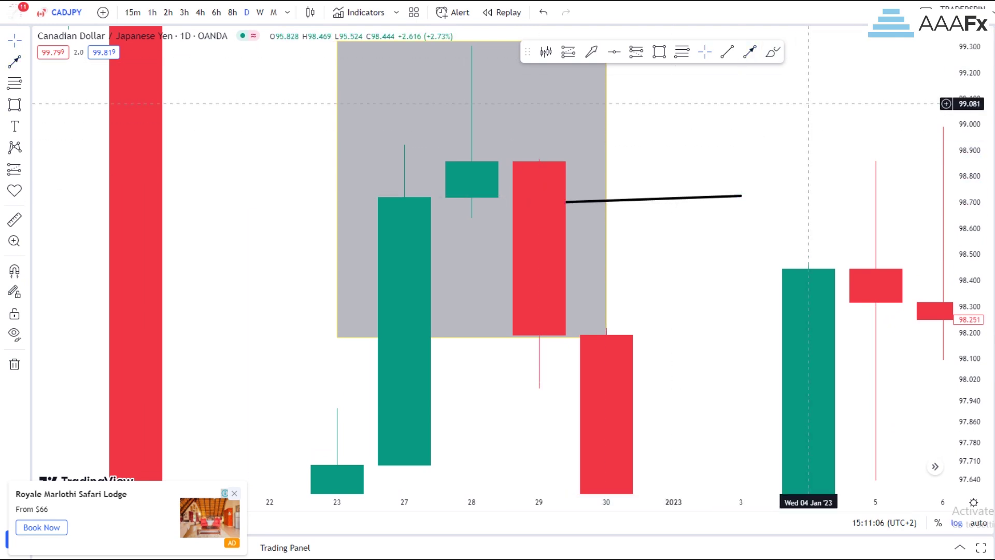
Step: Draw a thin rectangle from 27 to 30 December, between 98.656 and 98.636, inside the December zone
drag(741, 141, 828, 158)
drag(968, 259, 968, 226)
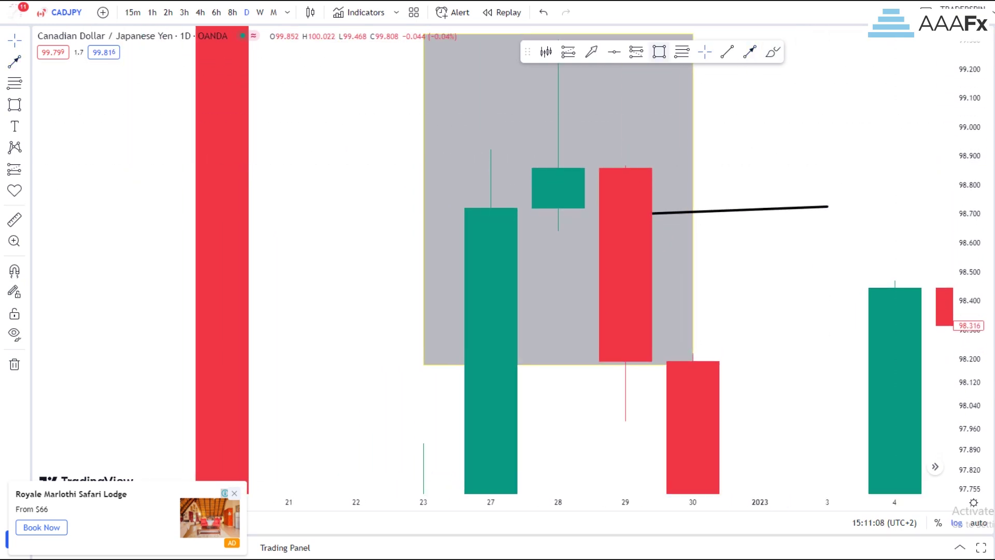
drag(491, 226, 693, 233)
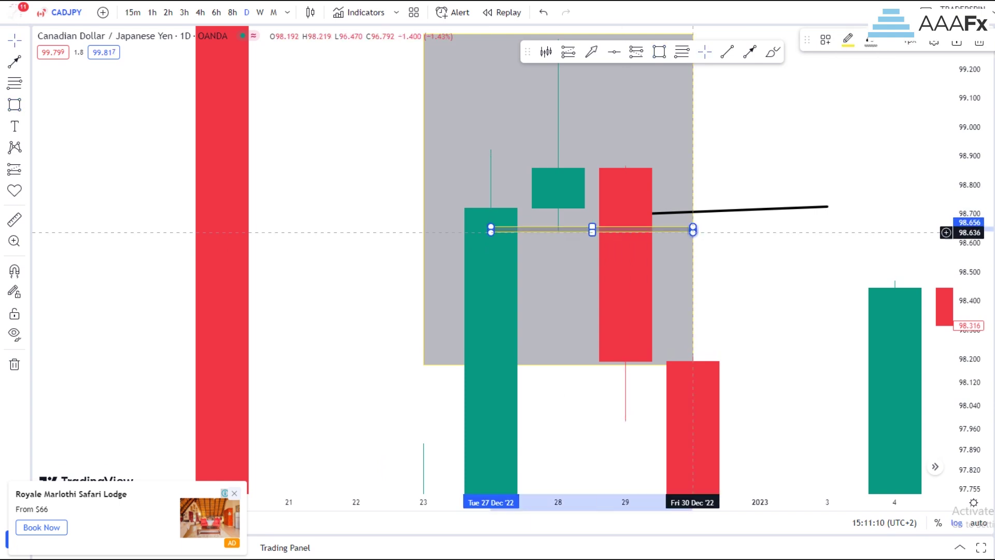
Step: Review the December zone alongside the February markings and remove all drawings from the chart
scroll(844, 149, down, 5)
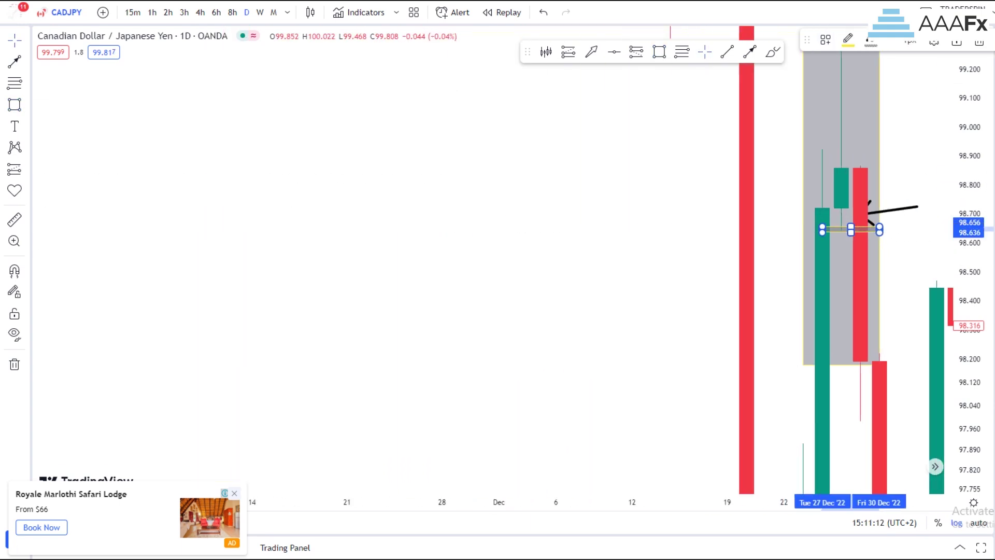
scroll(844, 149, down, 4)
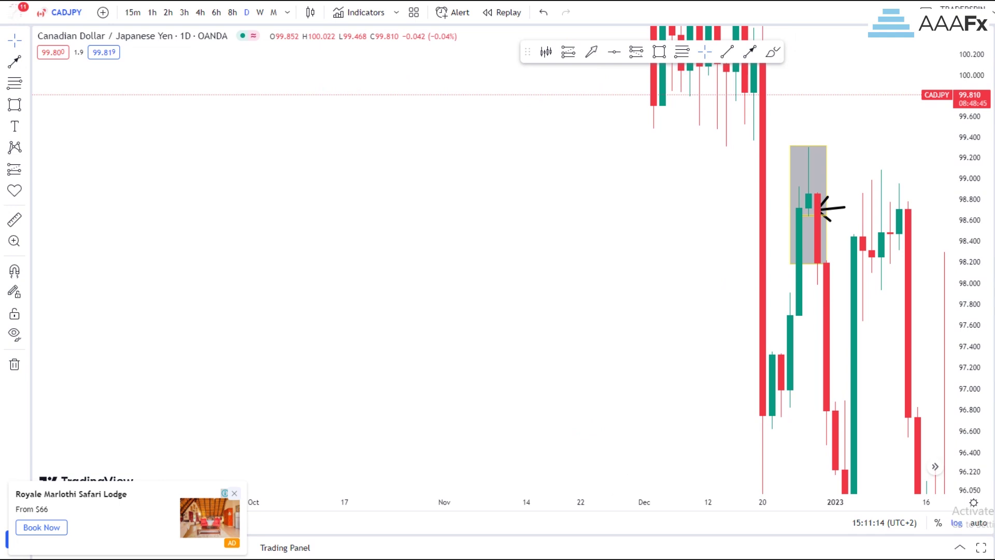
drag(899, 181, 539, 113)
scroll(665, 211, down, 4)
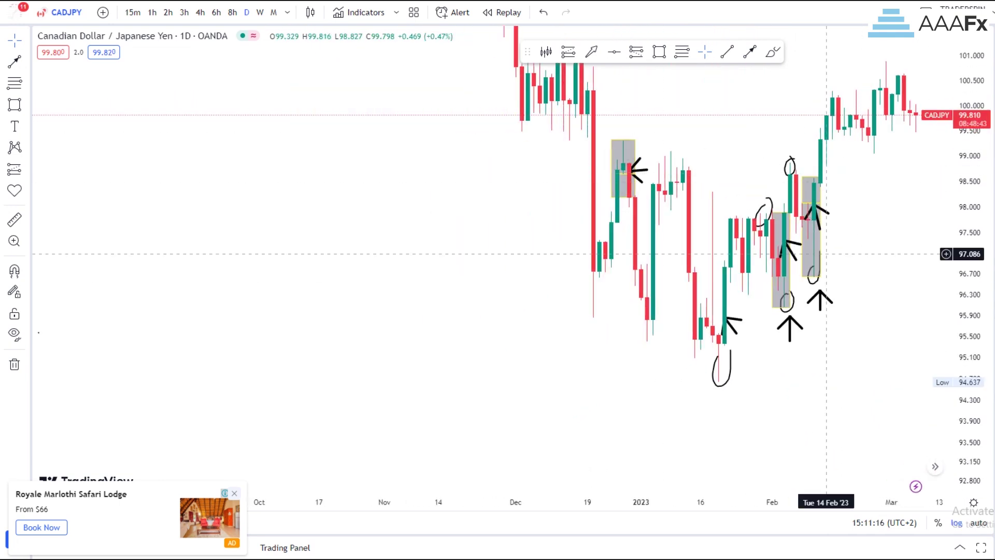
scroll(645, 291, up, 3)
scroll(645, 292, up, 2)
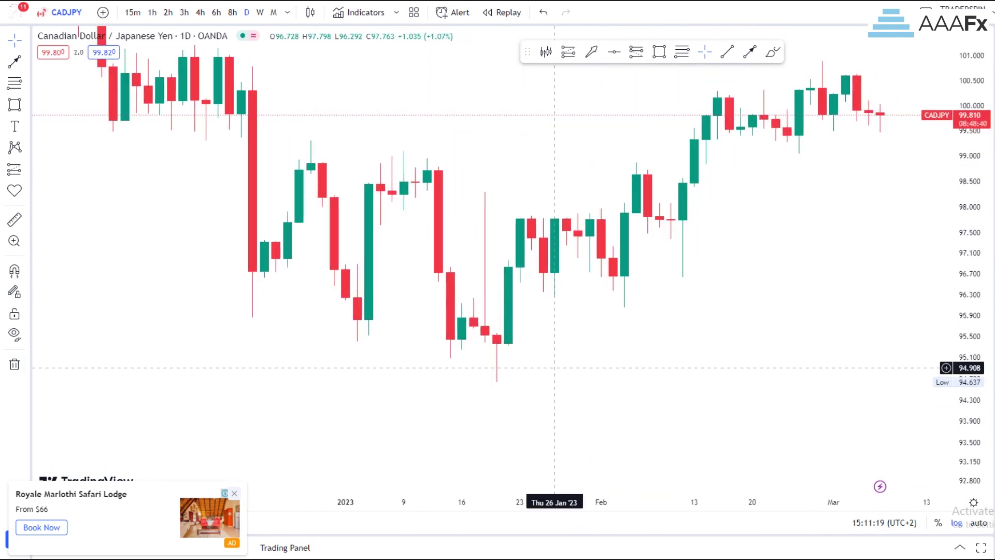
Step: Draw an arrow from 22 February, about 98.65, up to about 99.06 below the 23 February candle
scroll(876, 410, up, 2)
scroll(703, 326, up, 2)
drag(703, 326, 764, 303)
drag(967, 237, 967, 356)
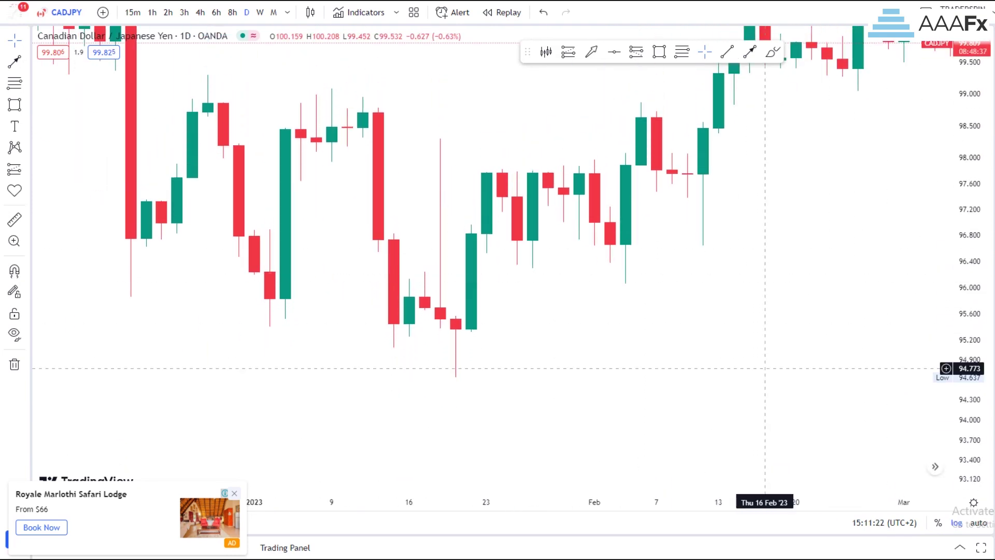
scroll(780, 364, up, 2)
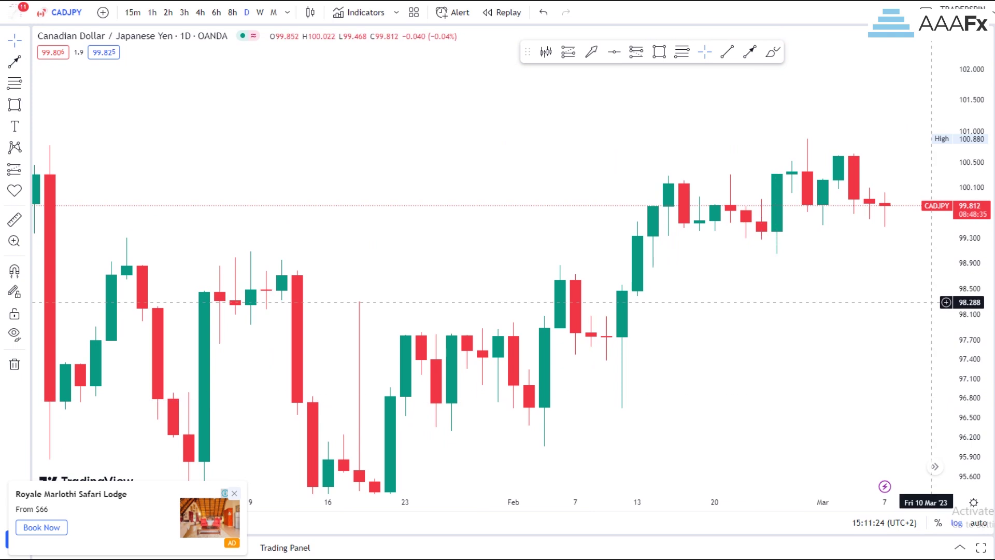
scroll(790, 295, up, 3)
drag(791, 296, 882, 410)
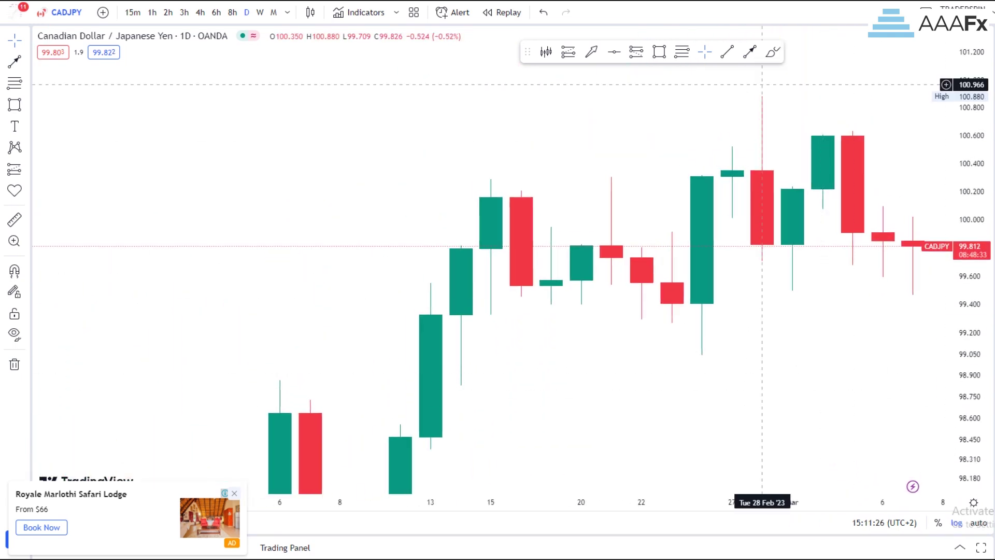
click(672, 350)
click(767, 384)
Step: Draw a rectangle zone from 22 to 27 February, from about 100.31 down to 99.02
scroll(780, 386, up, 3)
drag(967, 388, 967, 303)
drag(820, 343, 903, 303)
drag(967, 303, 967, 362)
drag(783, 300, 788, 327)
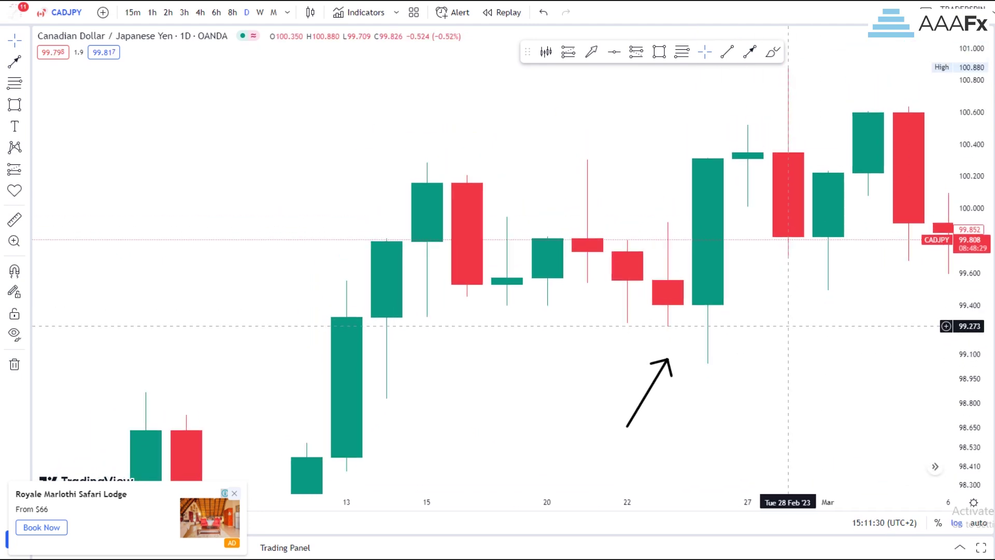
click(627, 159)
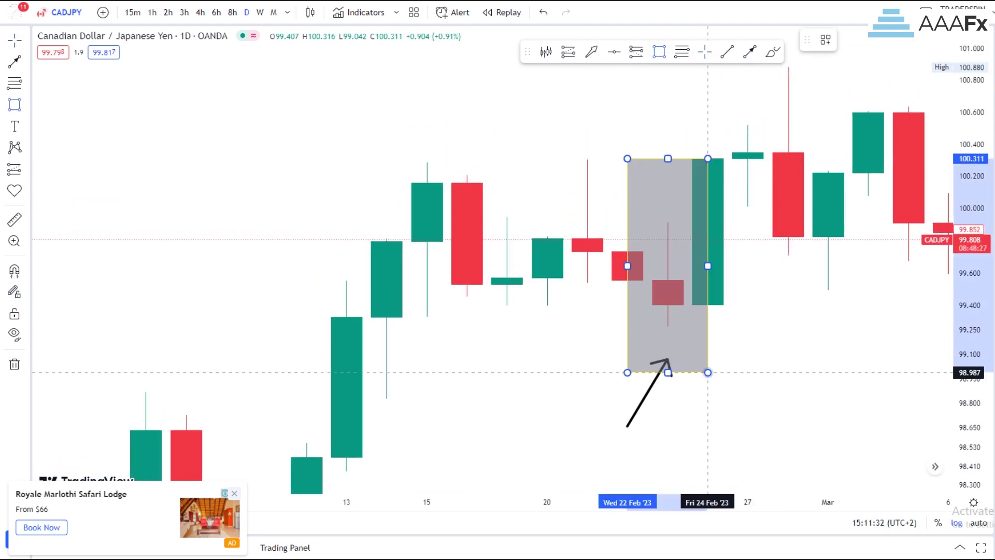
click(748, 366)
Step: Draw an arrow from 1 March at 99.271 to the 24 February bullish candle at 99.723
click(768, 374)
scroll(894, 394, up, 3)
drag(967, 401, 967, 347)
drag(787, 367, 829, 379)
click(749, 52)
click(830, 357)
click(670, 262)
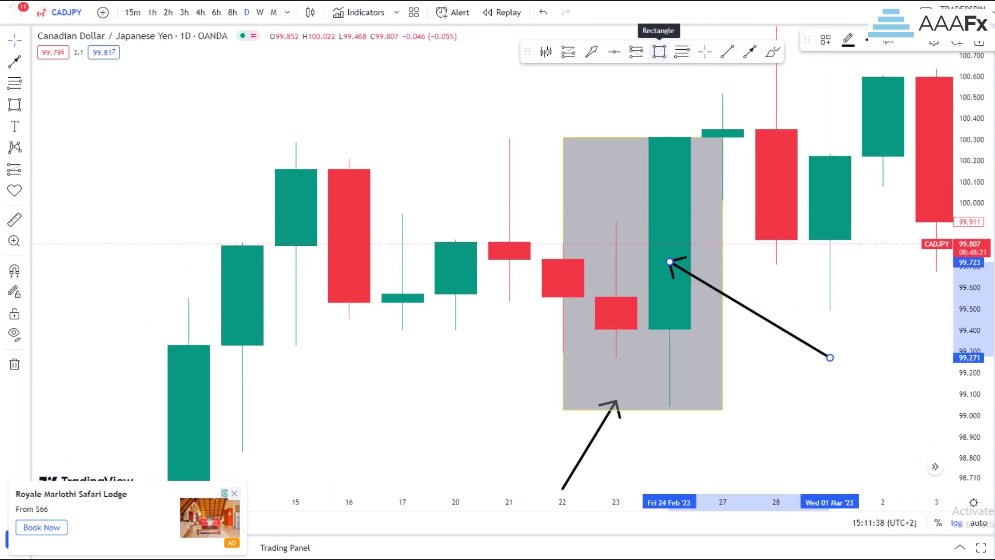
Step: Try a small rectangle starting on 22 February at 99.940 inside the zone, and delete it
click(659, 52)
click(563, 218)
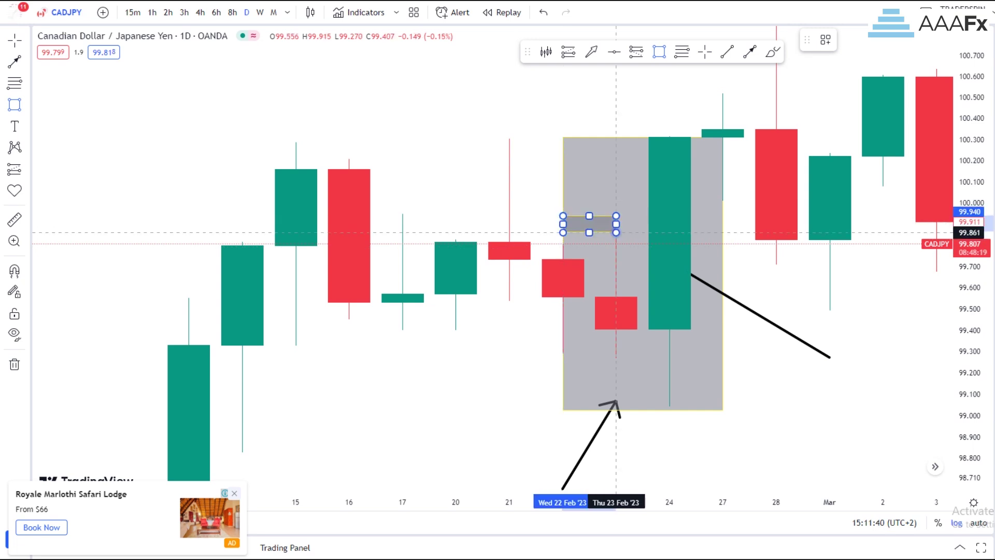
click(979, 43)
Step: Remove the three drawings around the late February swing low from the chart
scroll(616, 340, down, 6)
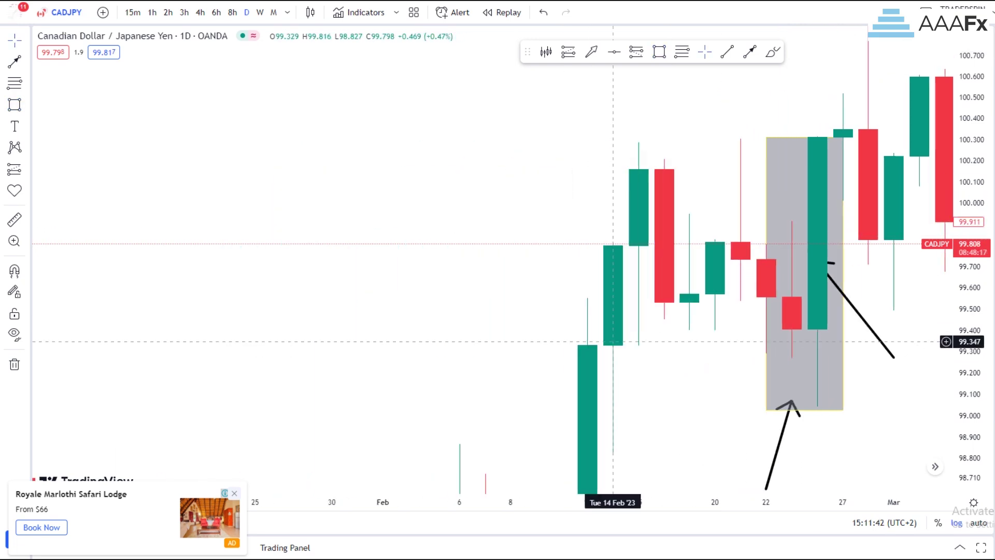
drag(969, 77, 969, 331)
click(27, 364)
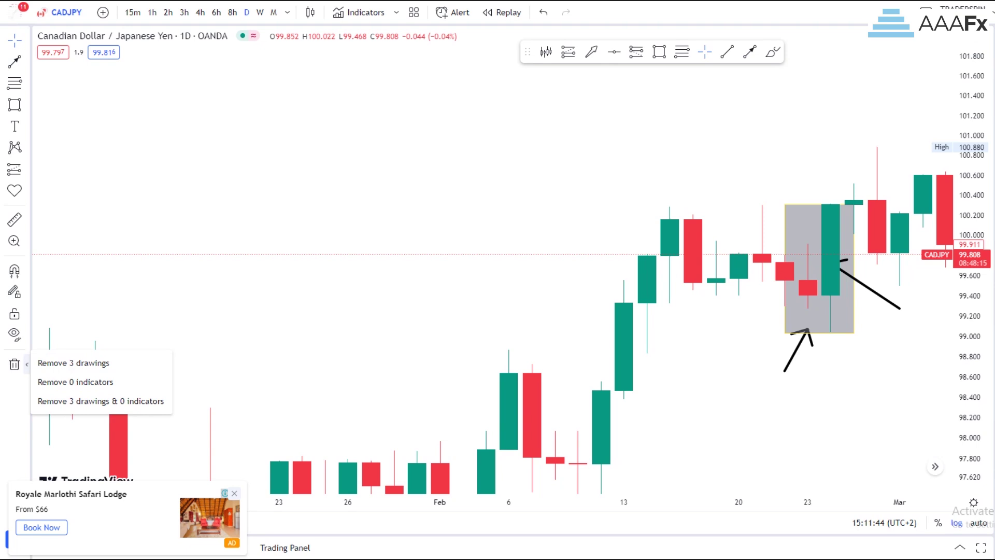
click(73, 363)
Step: Draw an ascending trend line from the 19 January low at about 94.64 along the February lows to 21 February, about 97.6
scroll(644, 306, down, 5)
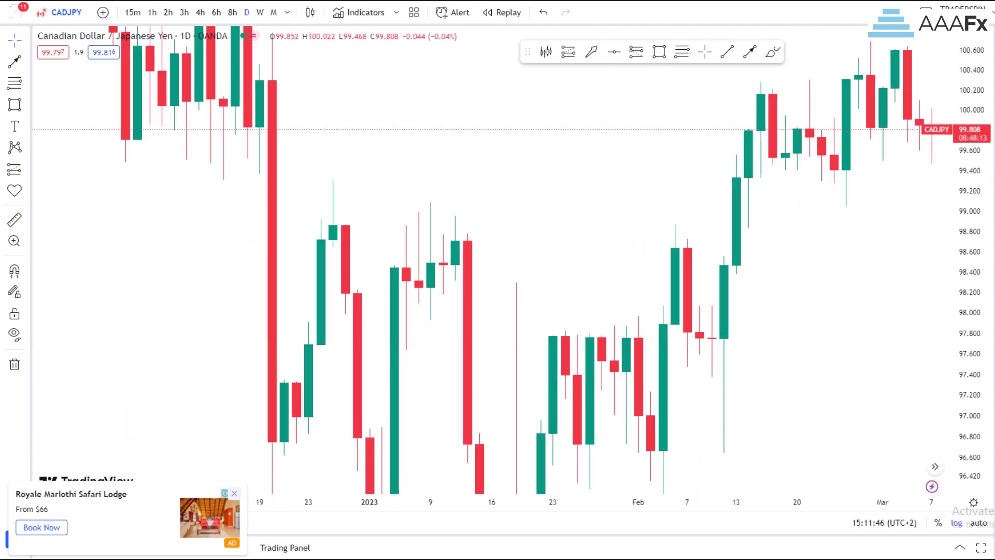
scroll(860, 293, down, 3)
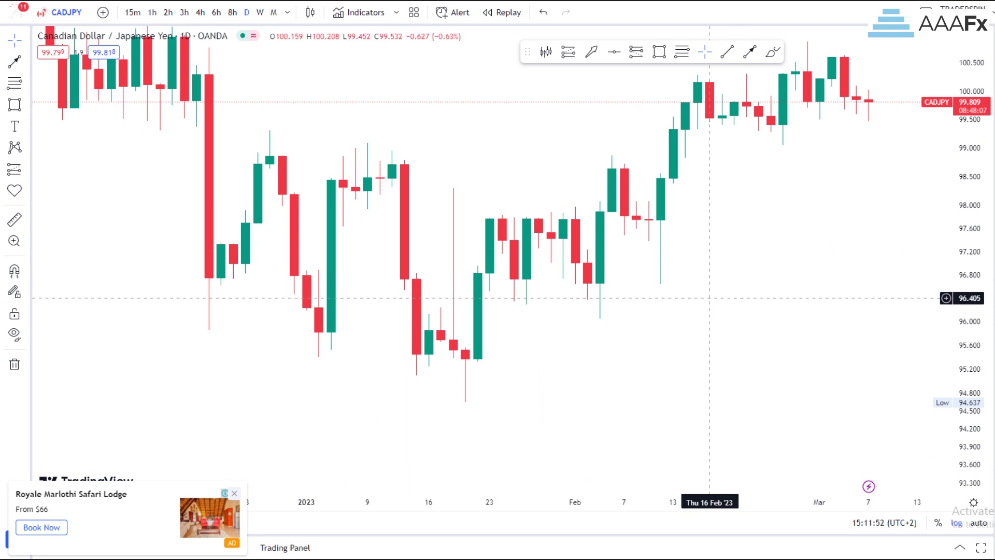
scroll(674, 330, up, 1)
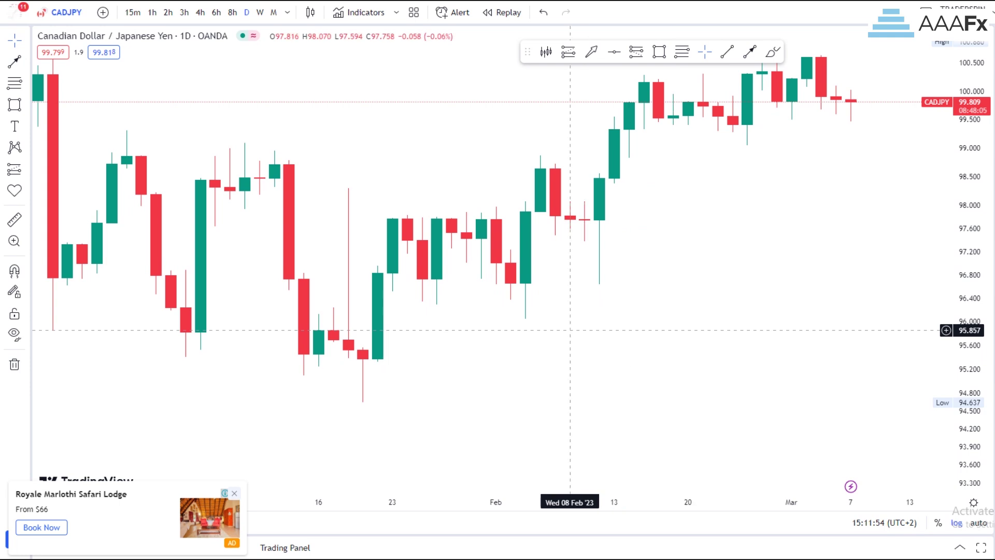
drag(543, 342, 732, 364)
scroll(733, 365, up, 3)
drag(965, 421, 965, 379)
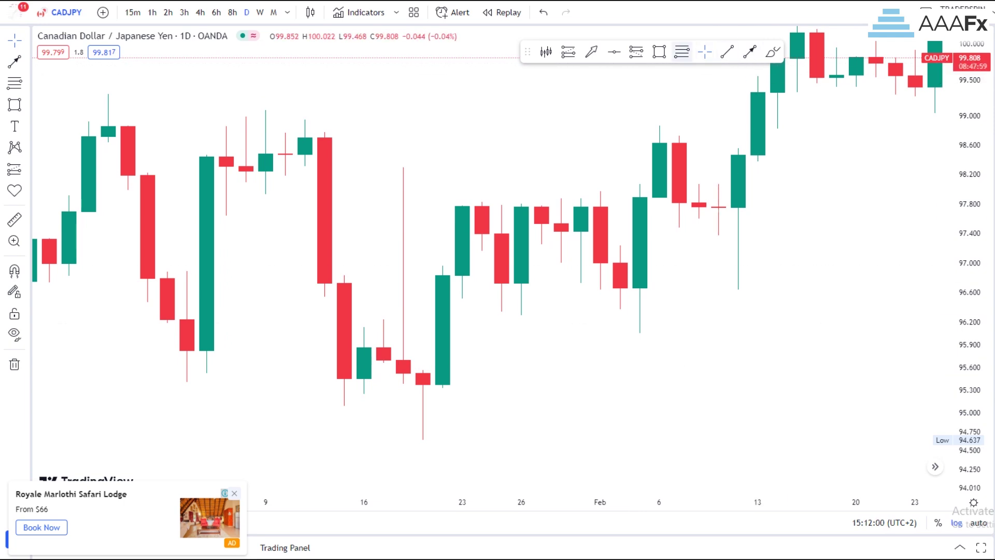
click(423, 438)
click(876, 217)
drag(856, 502, 811, 502)
drag(968, 363, 968, 309)
drag(668, 422, 747, 335)
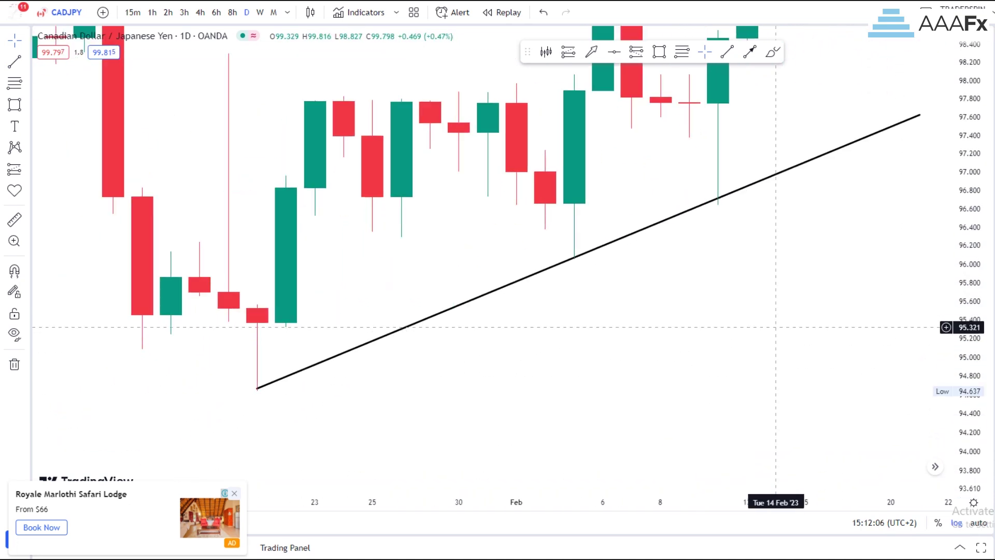
Step: Draw arrows up to the 19 January low at 94.551 and the 3 February low at 95.897 beneath the trend line
drag(718, 190, 730, 244)
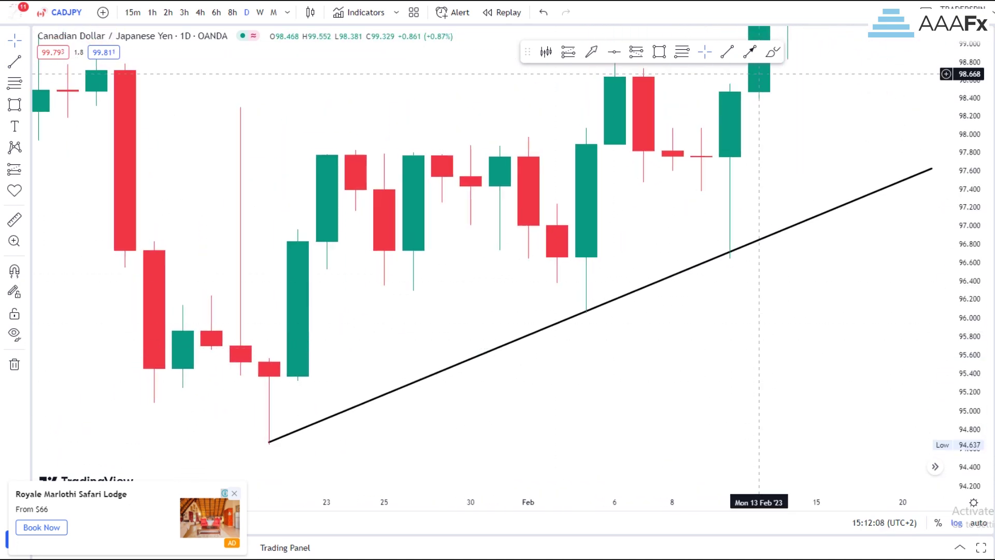
click(749, 51)
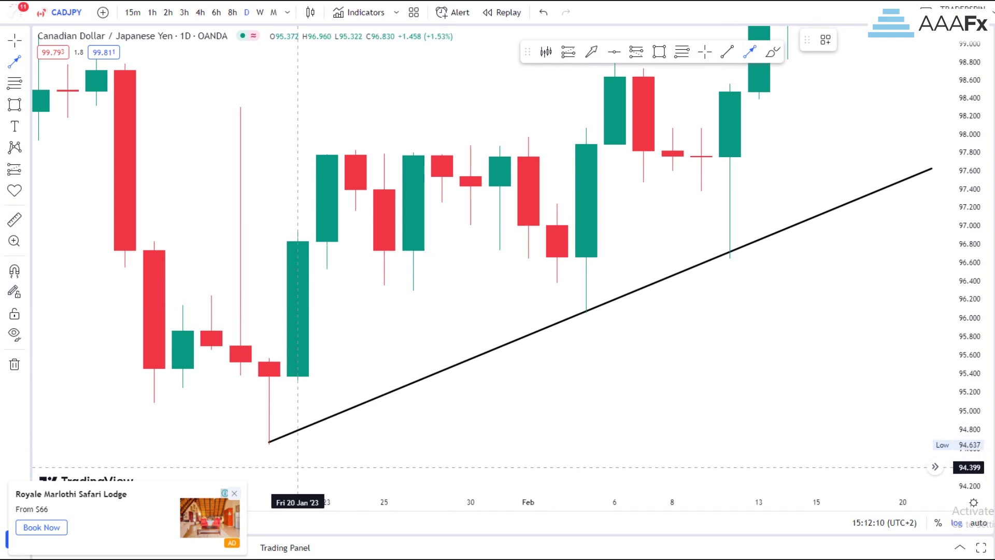
click(298, 479)
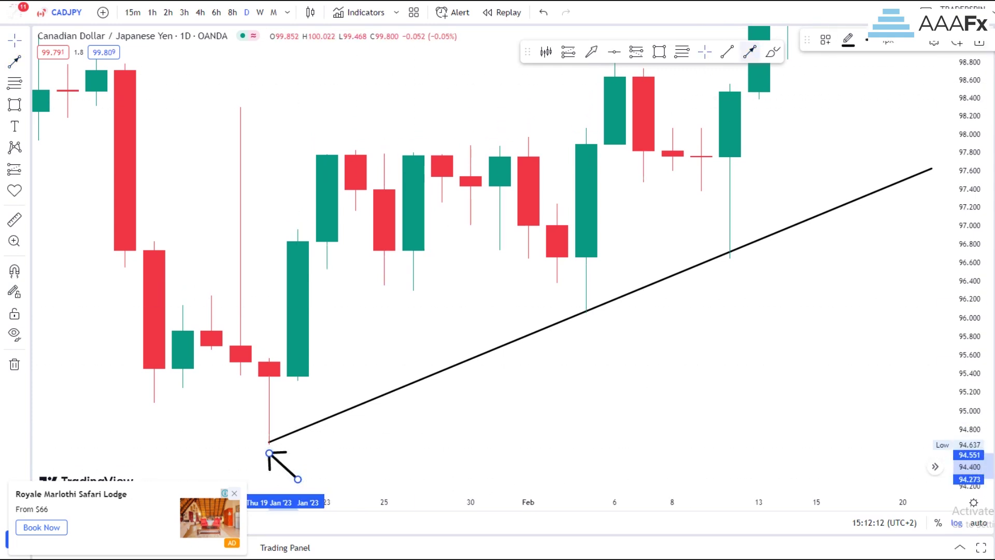
click(269, 453)
click(615, 378)
click(586, 328)
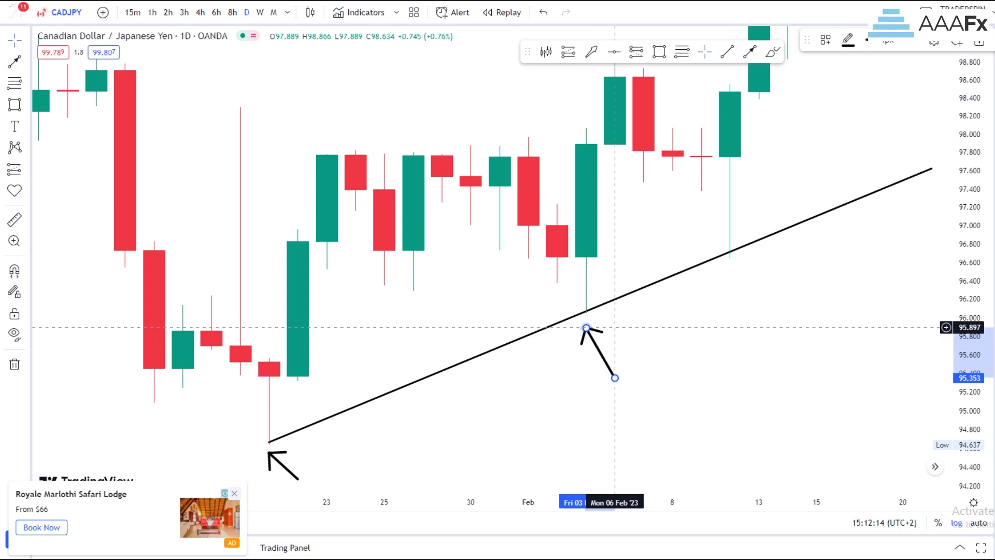
Step: Draw an arrow from 13 February at 95.936 to the third trend line touch on 10 February at 96.484
drag(815, 280, 802, 291)
click(749, 51)
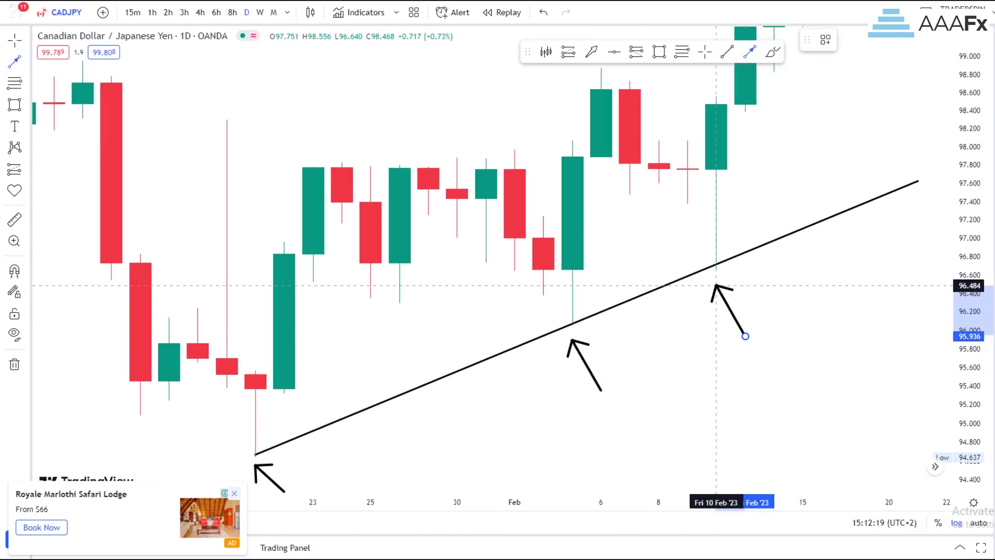
click(716, 288)
scroll(806, 362, up, 2)
drag(968, 311, 968, 352)
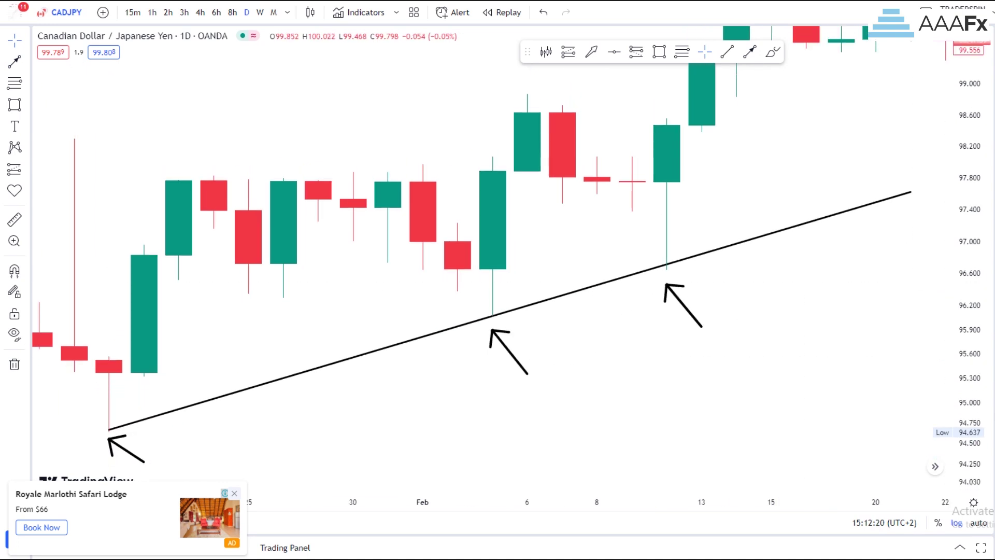
drag(841, 334, 839, 362)
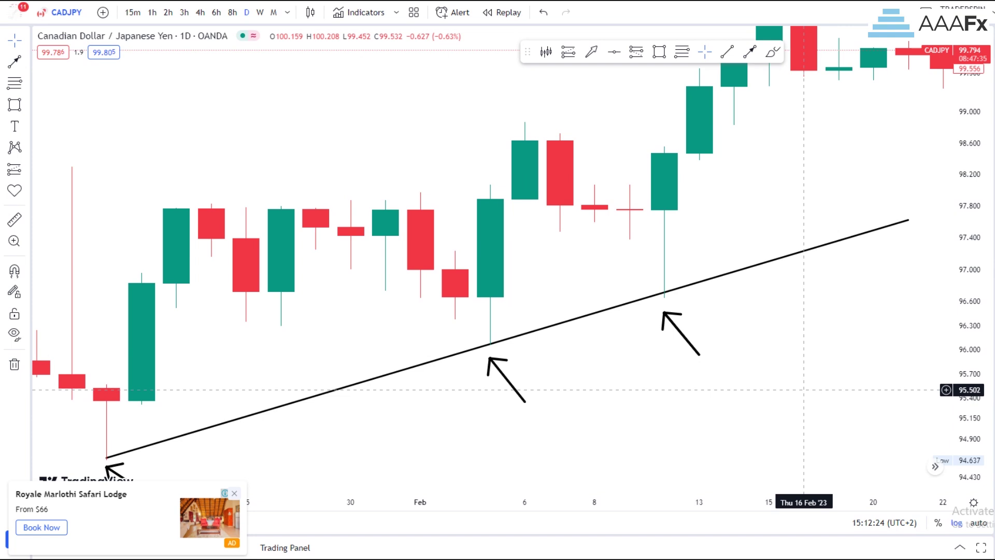
scroll(804, 389, down, 2)
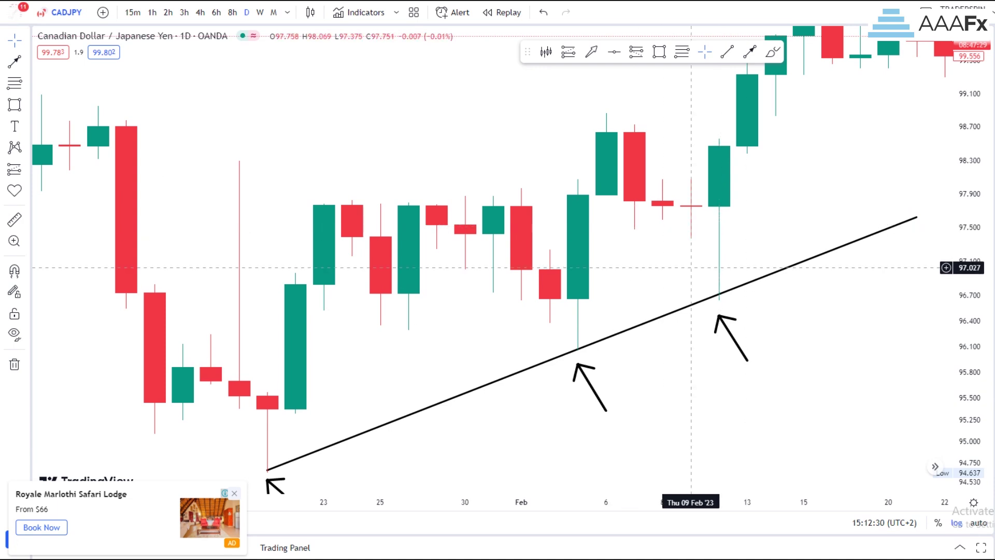
scroll(725, 296, up, 1)
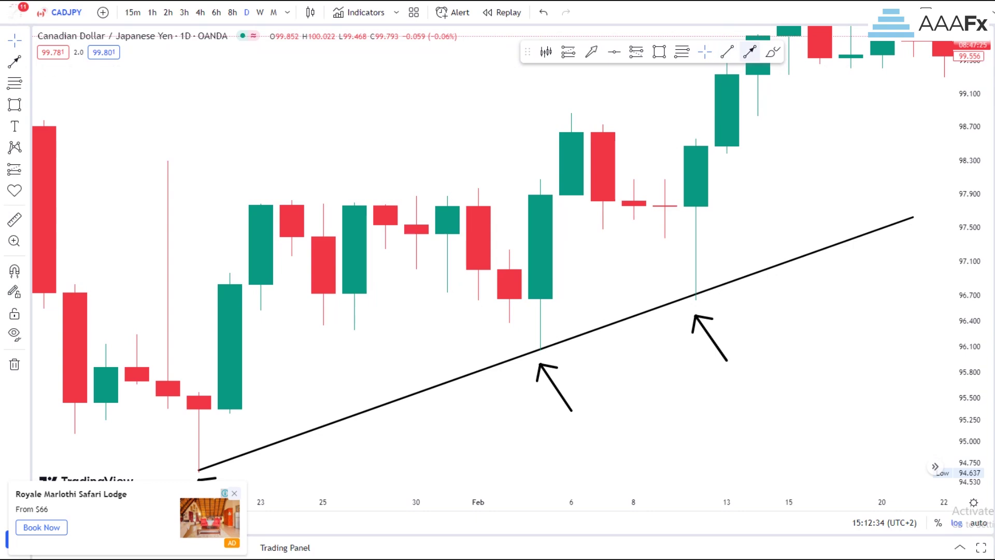
drag(603, 344, 608, 312)
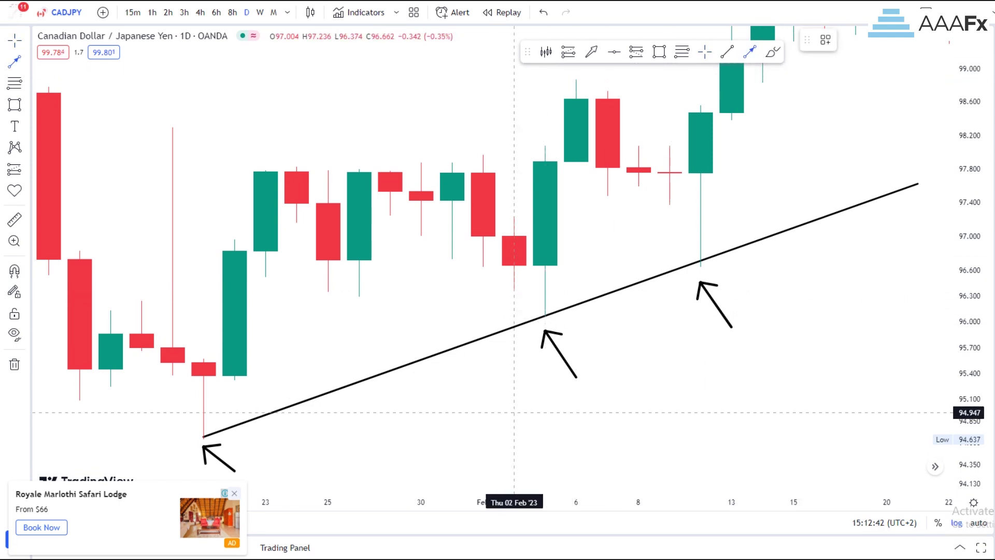
click(513, 412)
click(993, 41)
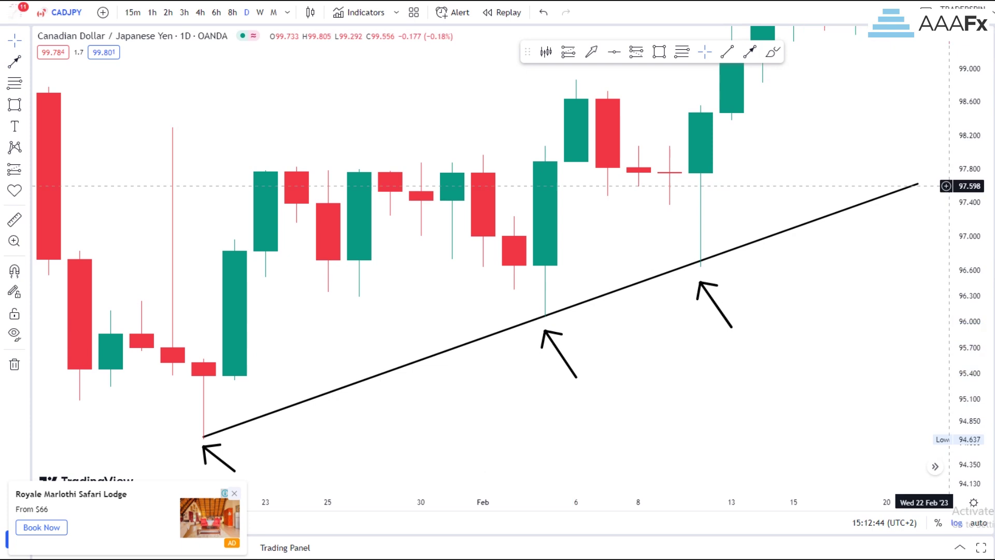
scroll(731, 435, up, 3)
scroll(747, 431, down, 2)
scroll(919, 212, down, 2)
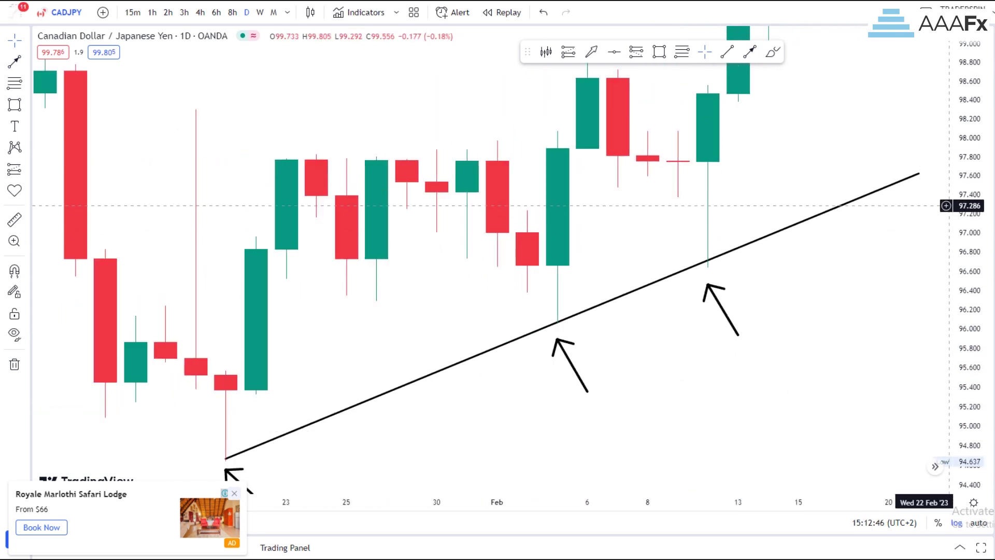
Step: Draw a rectangle from 1 to 6 February, between 98.064 and about 96.1, around the candles forming the second swing low
drag(968, 302, 968, 322)
drag(649, 358, 670, 384)
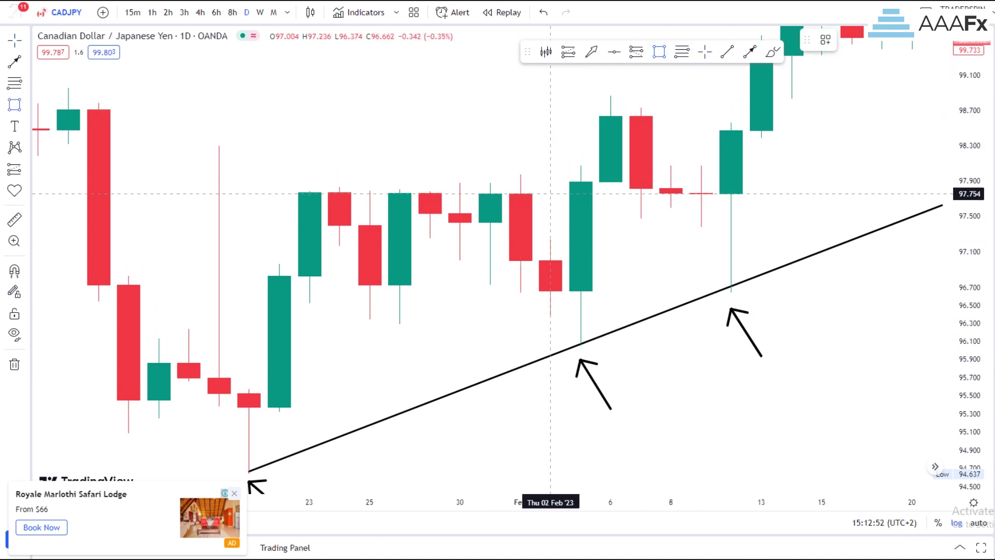
drag(521, 168, 611, 357)
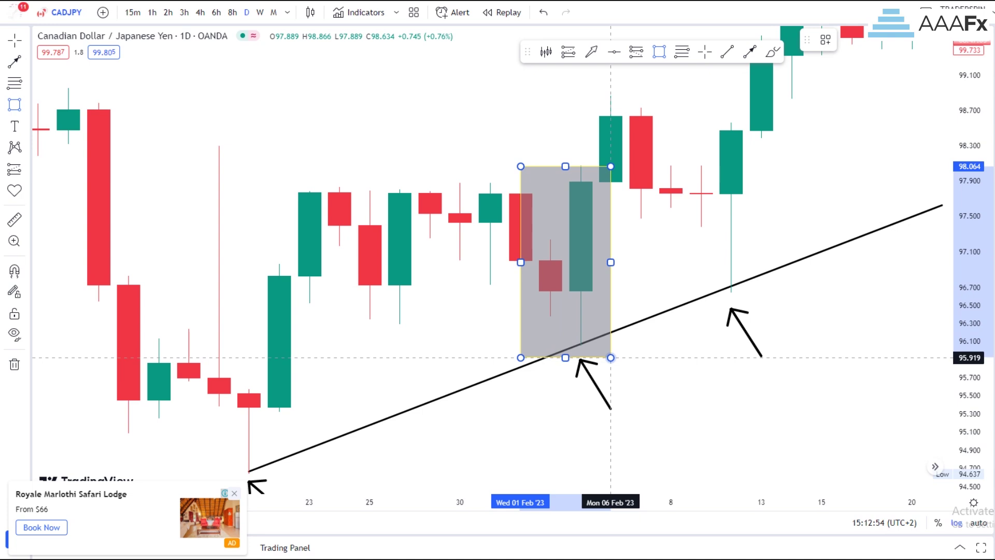
scroll(610, 344, down, 5)
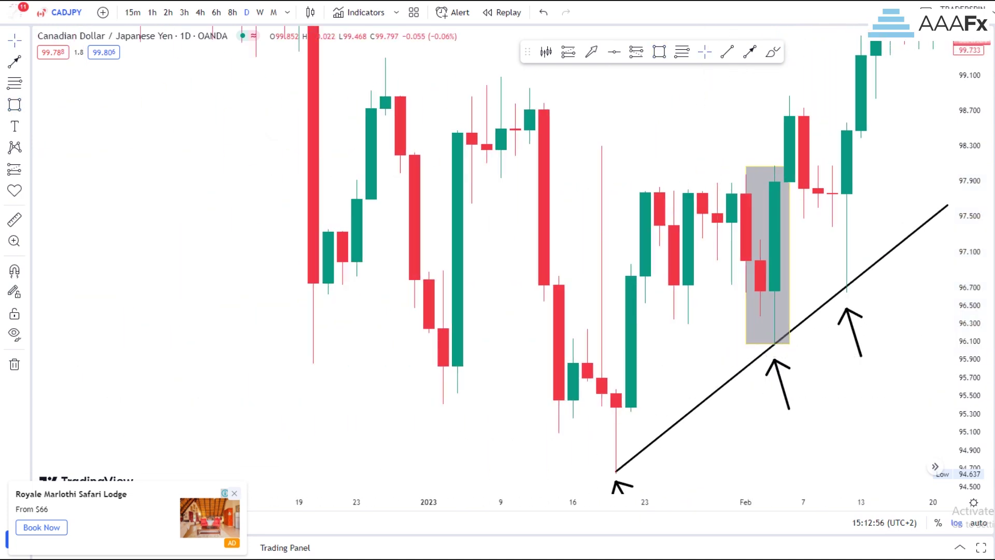
Step: Switch the chart to USDCAD and examine the daily price action of August and September 2022
drag(793, 393, 602, 338)
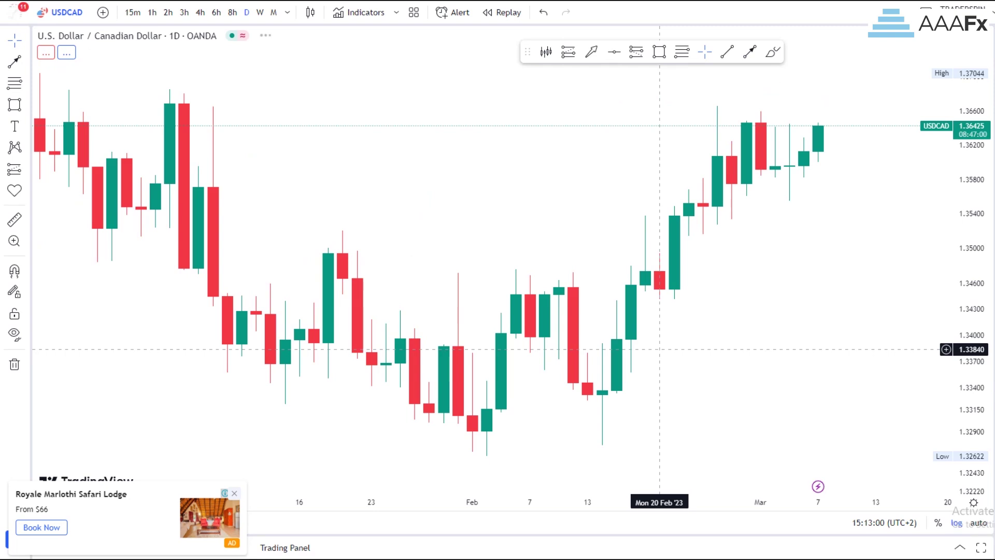
scroll(666, 349, down, 5)
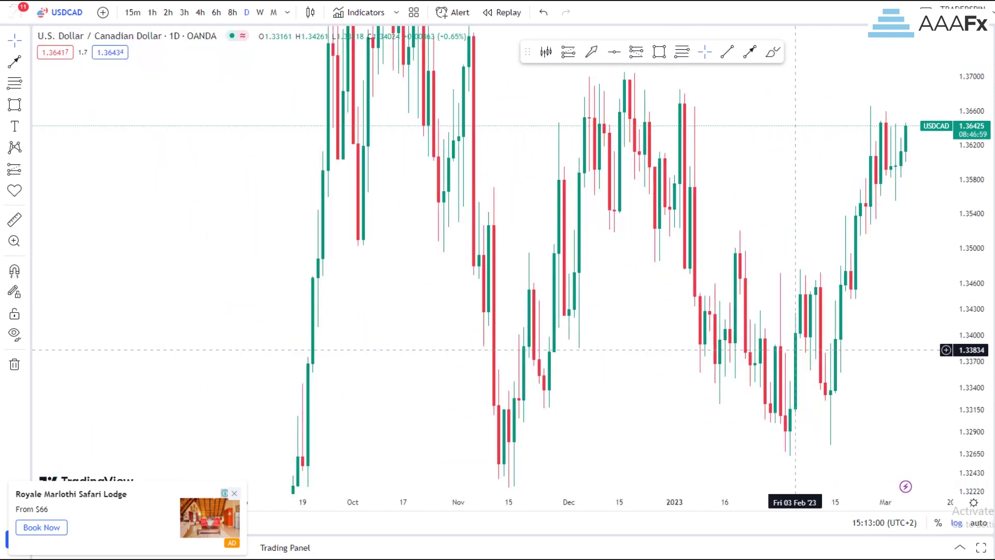
drag(948, 139, 887, 153)
drag(970, 155, 970, 402)
drag(450, 344, 719, 371)
drag(970, 372, 970, 202)
scroll(518, 322, up, 7)
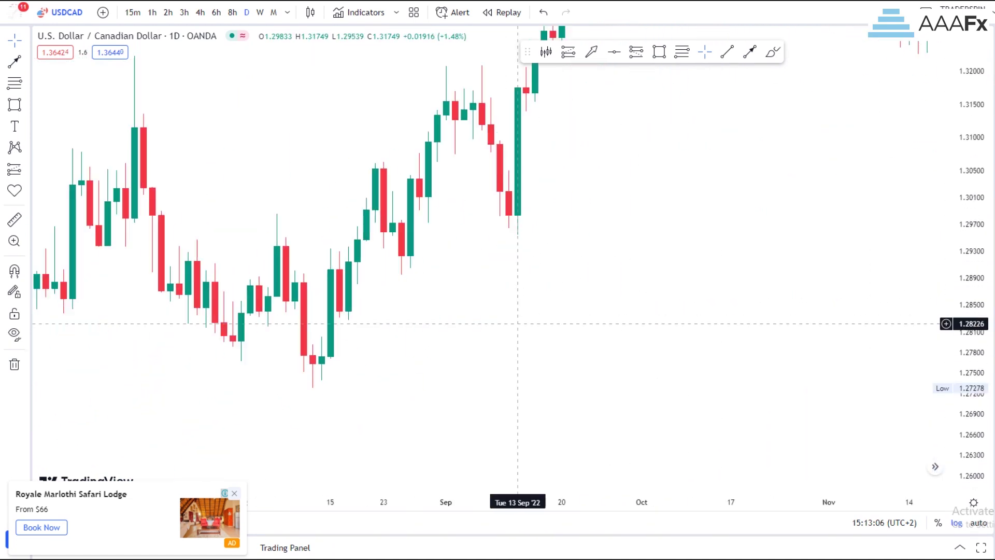
drag(300, 328, 756, 360)
drag(971, 440, 970, 357)
scroll(587, 363, up, 4)
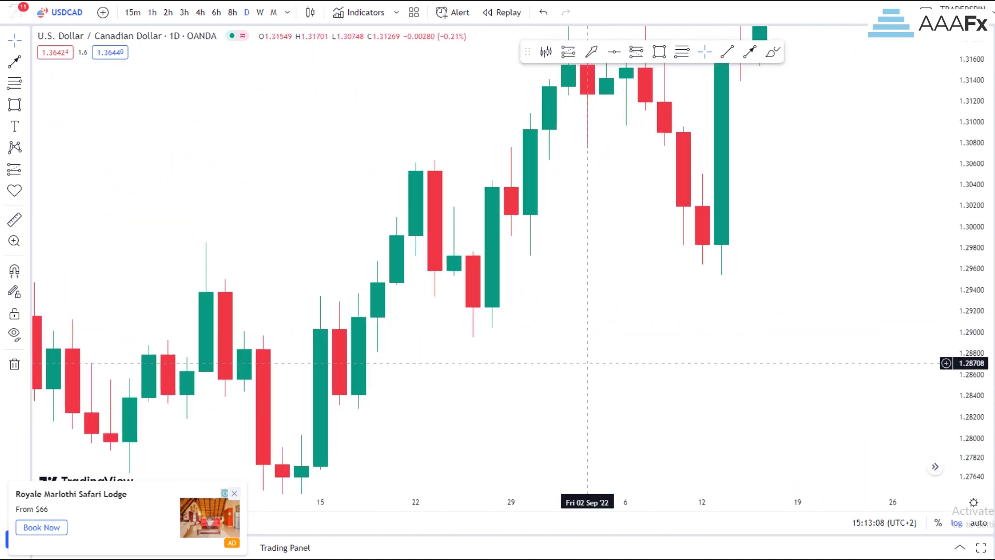
Step: Draw an arrow from 23 August 2022 at about 1.283 up to 24 August at about 1.288, beneath the swing low
drag(586, 362, 718, 361)
scroll(722, 320, up, 2)
click(471, 411)
click(496, 355)
Step: Draw a rectangle from 24 to 29 August 2022, between 1.30418 and 1.28975, around the swing low candles
scroll(496, 356, up, 1)
drag(971, 415, 970, 386)
drag(743, 387, 768, 388)
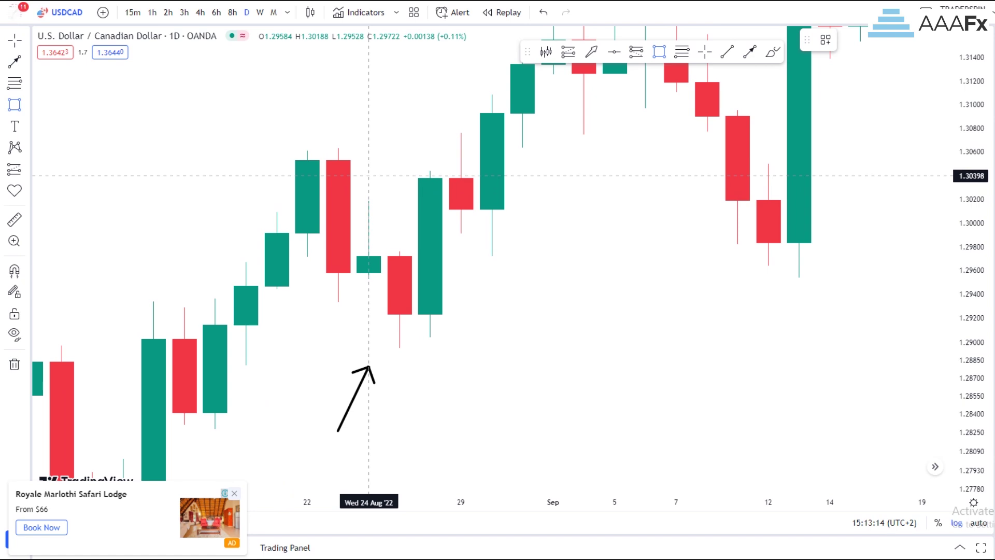
drag(368, 204, 460, 348)
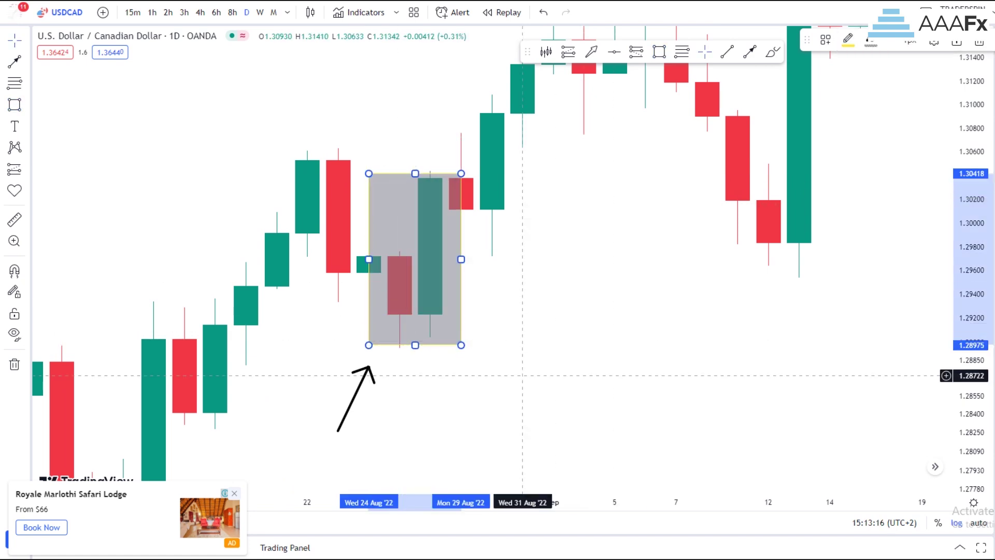
click(492, 272)
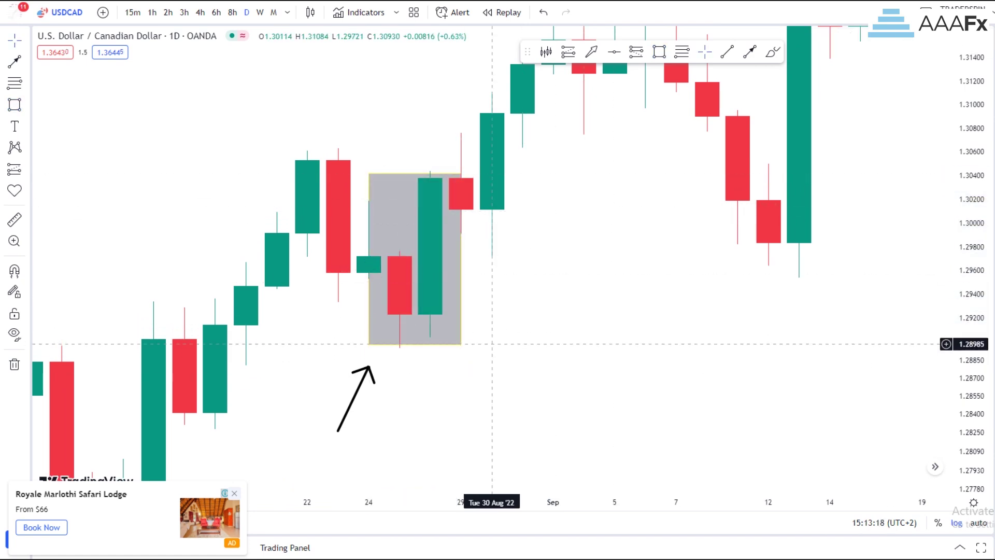
Step: Draw an arrow from 8 September 2022 at about 1.290 to the 12 September candle's low at about 1.296
drag(678, 277, 588, 295)
scroll(370, 296, right, 5)
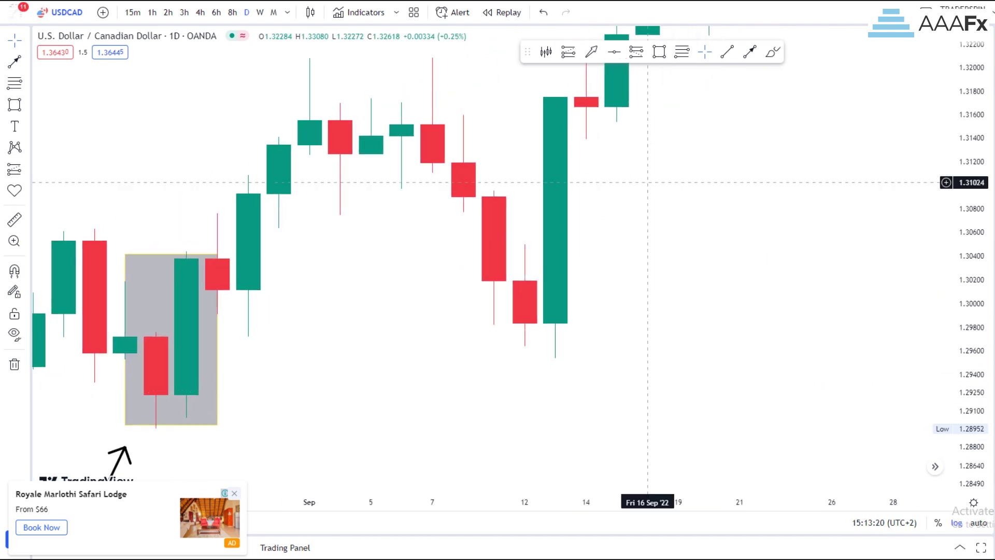
click(750, 51)
click(463, 422)
click(525, 350)
click(740, 306)
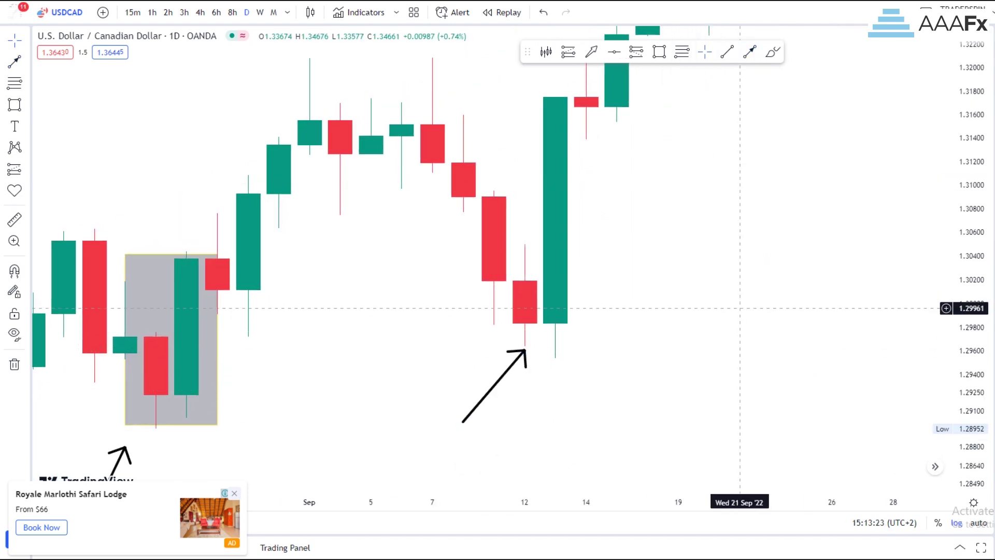
Step: Draw a rectangle from 9 to 14 September 2022, between 1.31765 and 1.29530, around the swing low candles
drag(801, 279, 785, 318)
drag(479, 135, 571, 415)
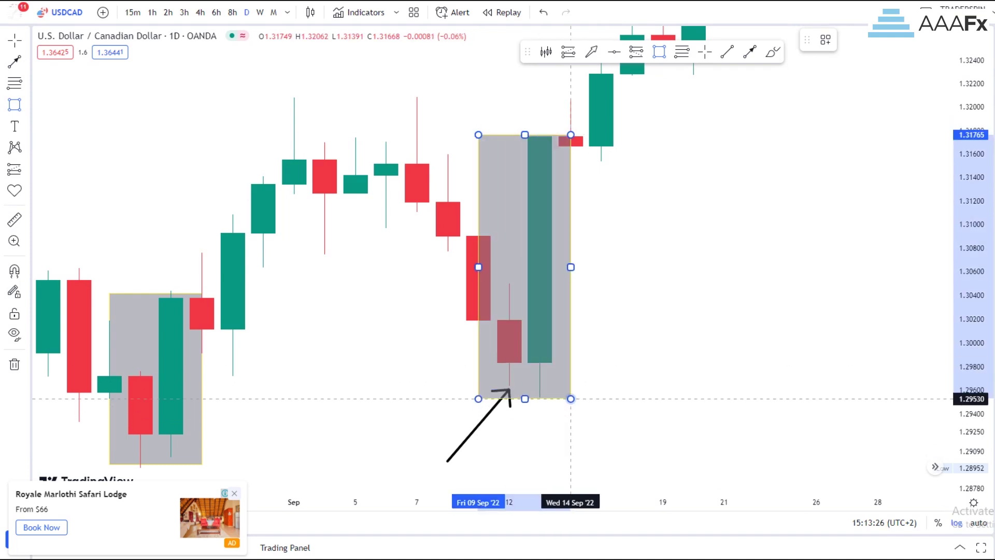
click(571, 399)
click(695, 343)
Step: Draw a rising arrow from 22 August 2022 at 1.28934 to 9 September 2022 at 1.32604
scroll(543, 299, down, 7)
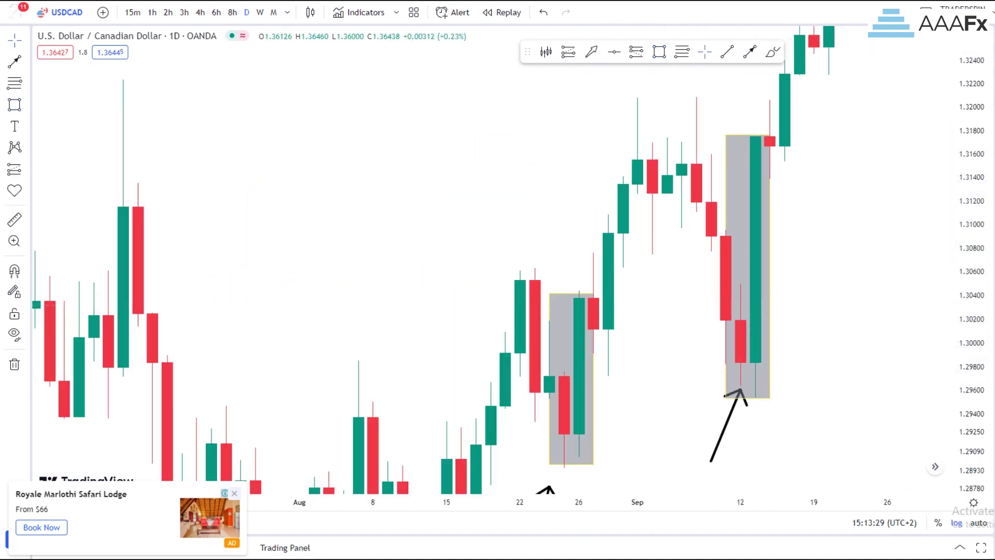
scroll(923, 420, down, 2)
scroll(923, 366, down, 2)
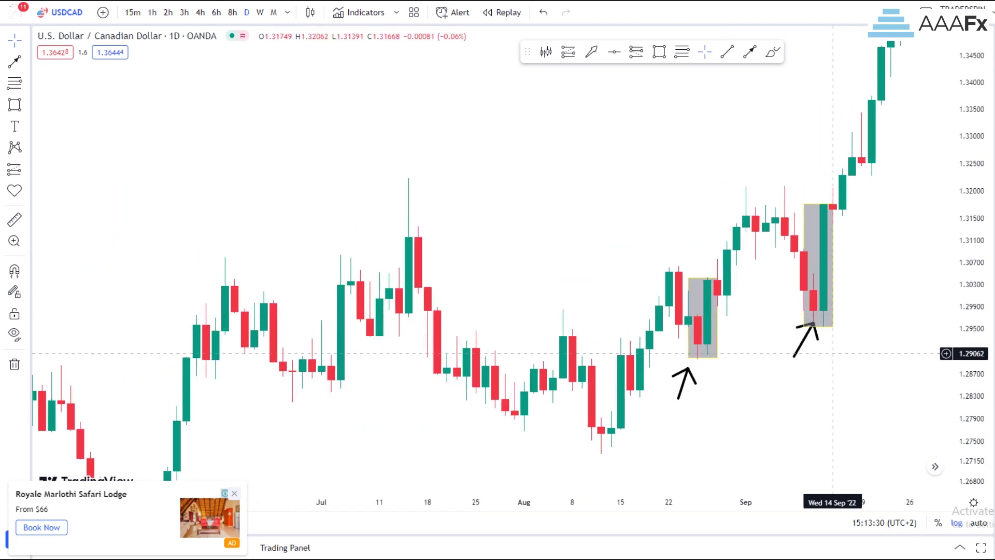
drag(823, 421, 748, 396)
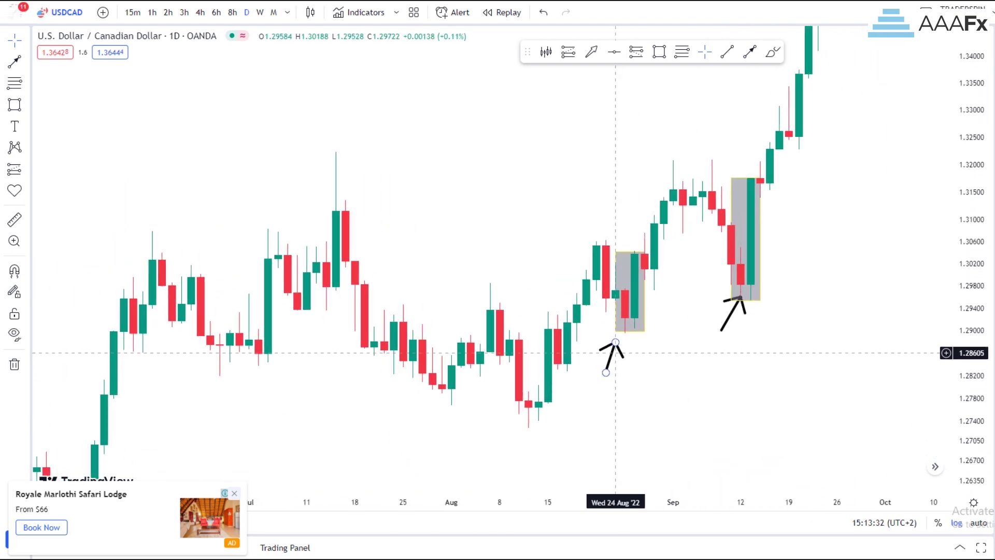
drag(597, 334, 730, 132)
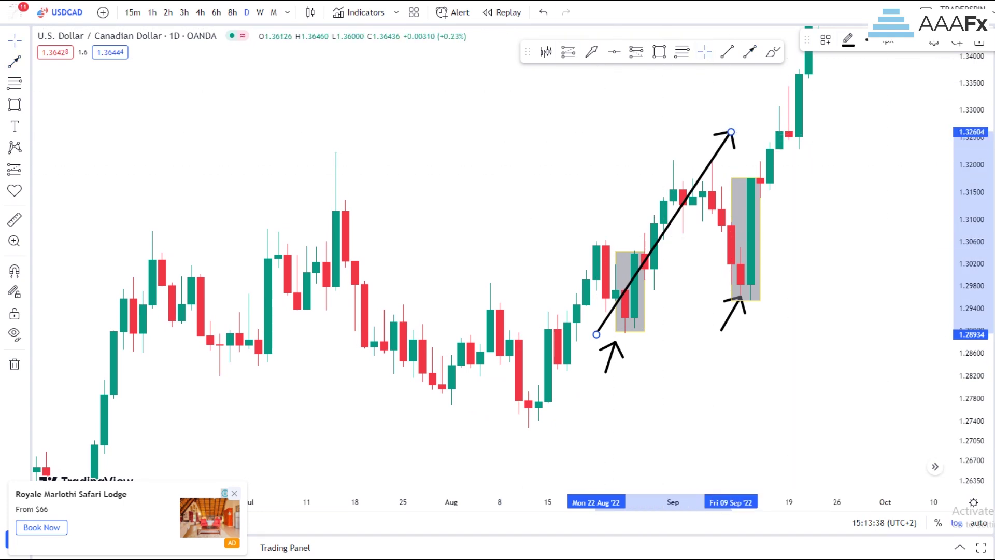
Step: Undo all the arrows and rectangles drawn on USDCAD and return the chart to CADJPY
click(543, 12)
click(543, 11)
click(543, 12)
click(543, 12)
click(544, 11)
click(543, 12)
click(543, 12)
click(543, 12)
click(543, 12)
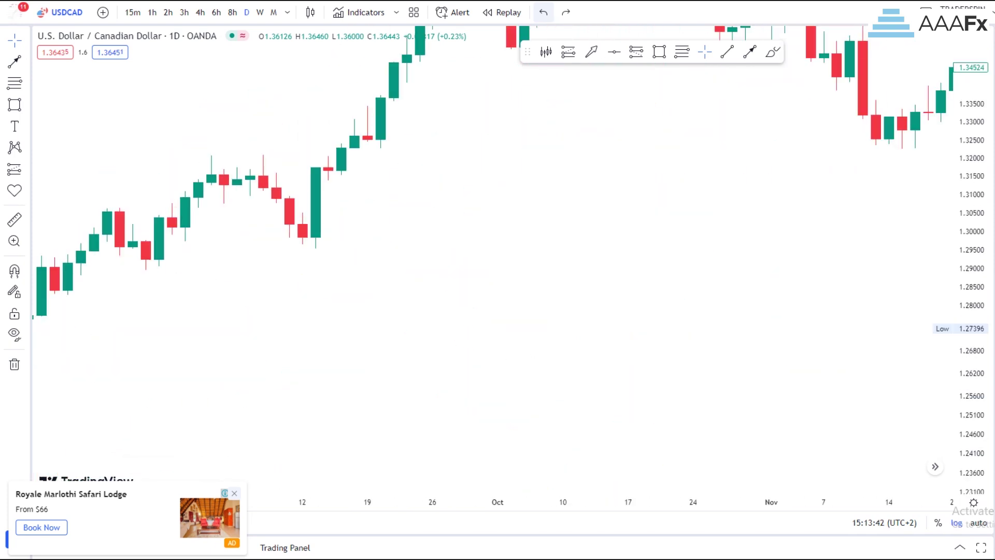
click(544, 12)
click(543, 12)
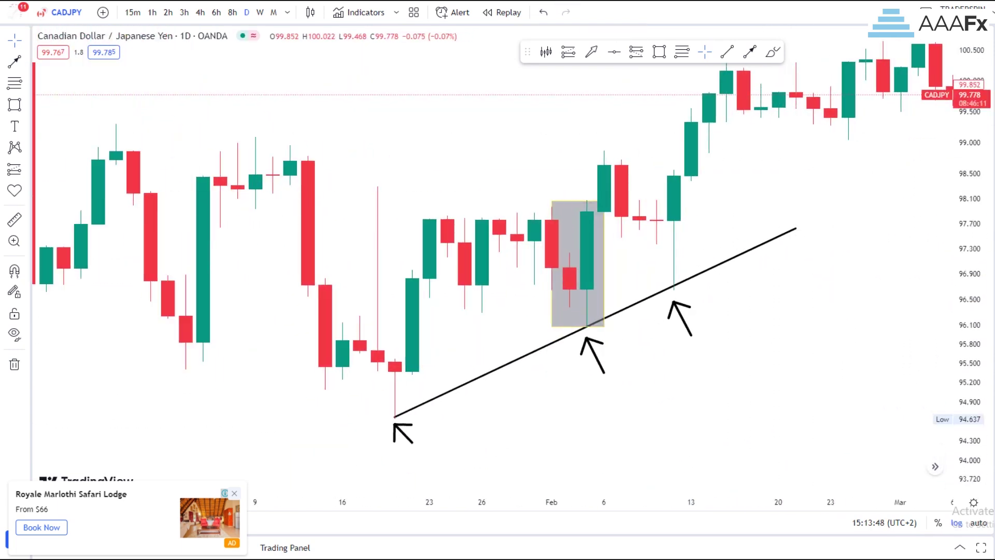
Step: Move the tip of the 10 February arrow to just below that candle's low, at about 96.55
scroll(911, 306, up, 3)
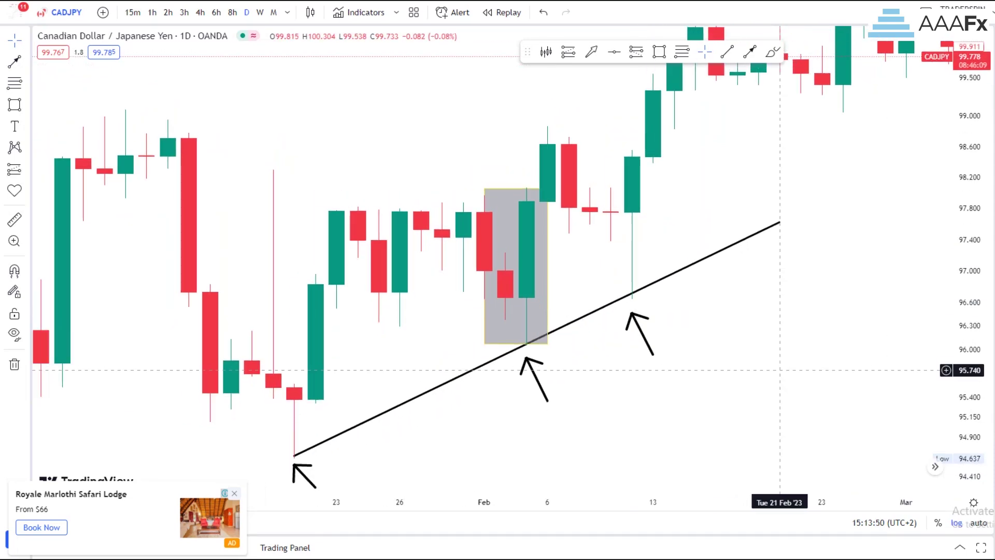
mouse_move(642, 323)
mouse_down()
mouse_move(644, 312)
mouse_move(663, 339)
mouse_move(643, 316)
mouse_up()
click(787, 362)
scroll(720, 366, up, 3)
drag(581, 377, 844, 330)
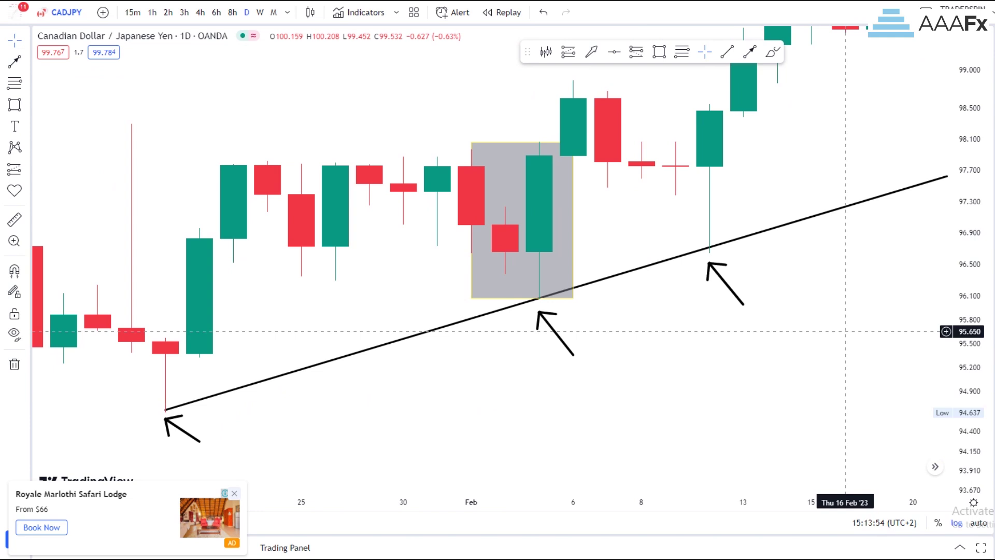
click(710, 261)
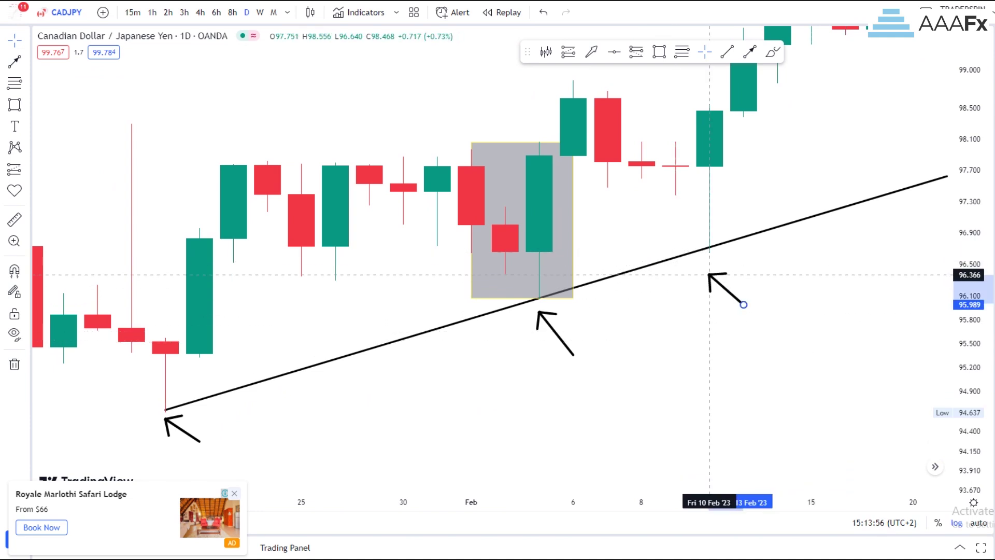
drag(709, 275, 709, 259)
click(811, 255)
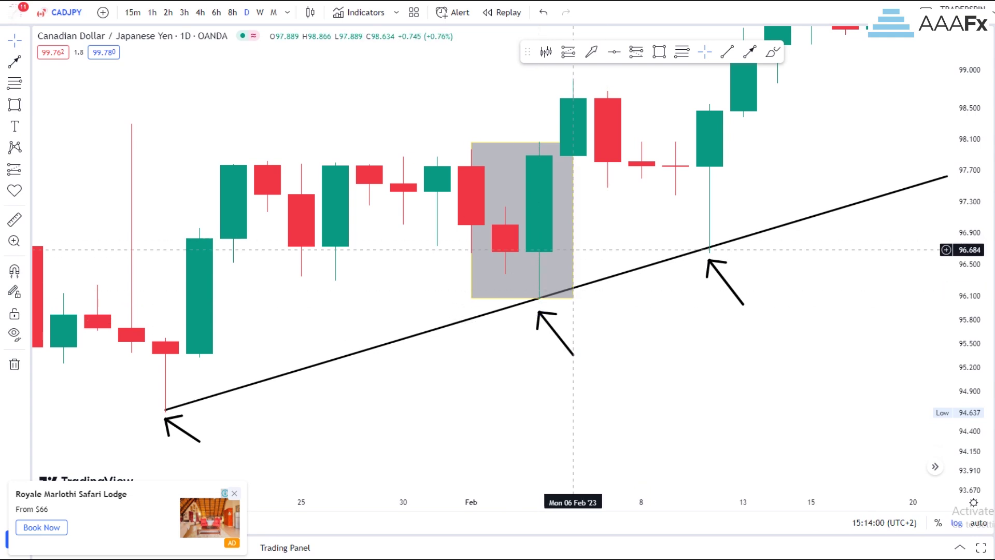
Step: Shift the 3 February arrow slightly lower so its tip sits at about 95.86, just below the trend line
drag(968, 311, 968, 278)
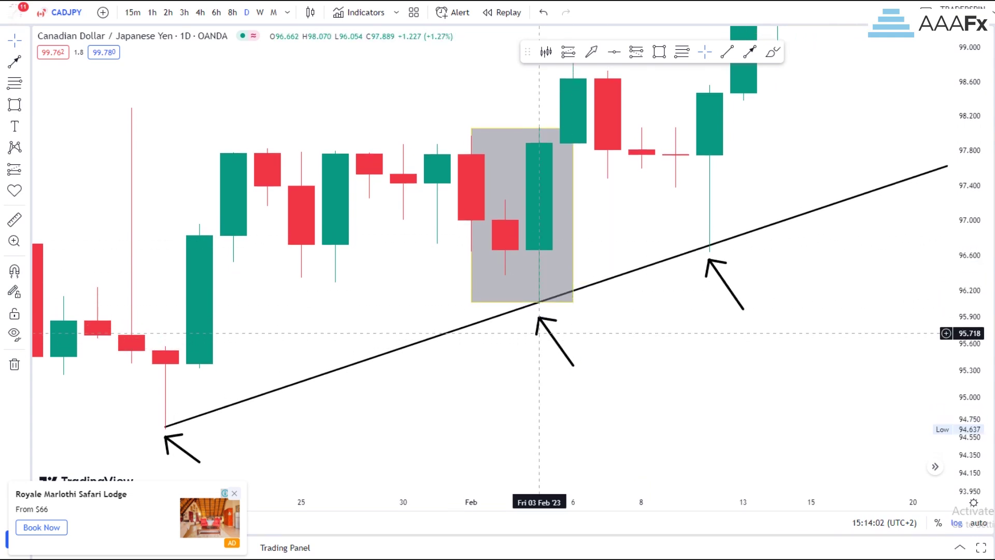
drag(539, 331, 540, 328)
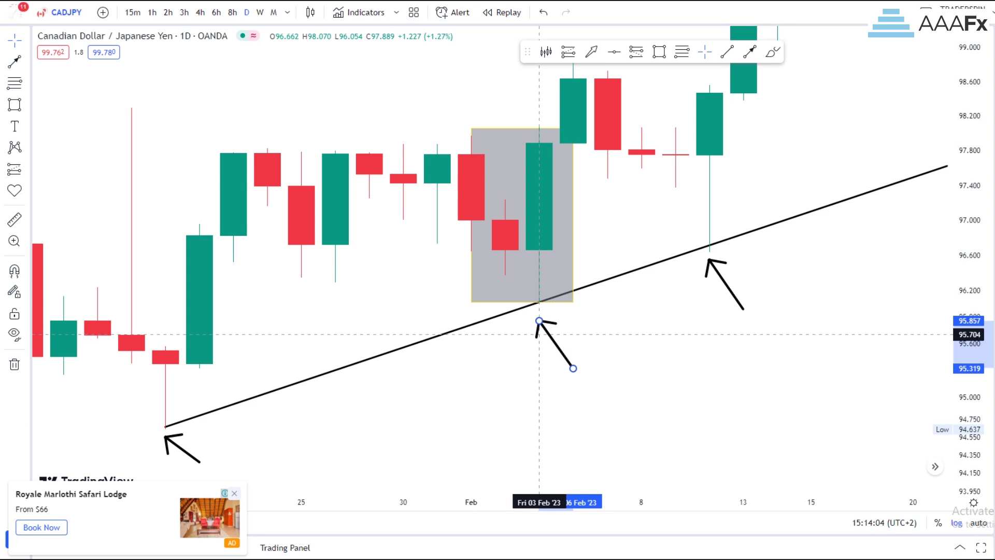
click(608, 344)
Step: Draw a downward arrow from the 10 February candle at about 98.07 to 13 February at about 95.83, crossing the trend line
drag(640, 357, 721, 382)
drag(969, 366, 968, 345)
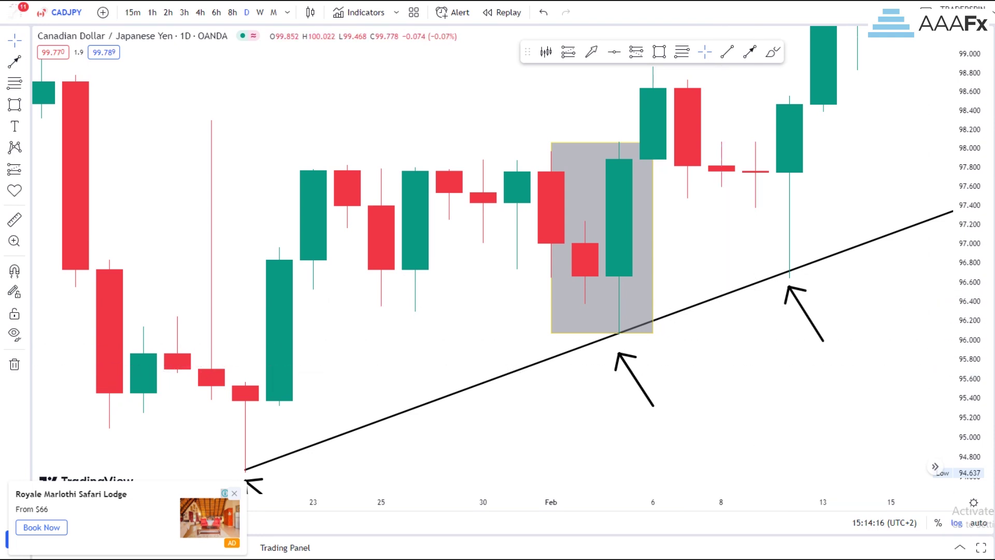
scroll(721, 366, up, 2)
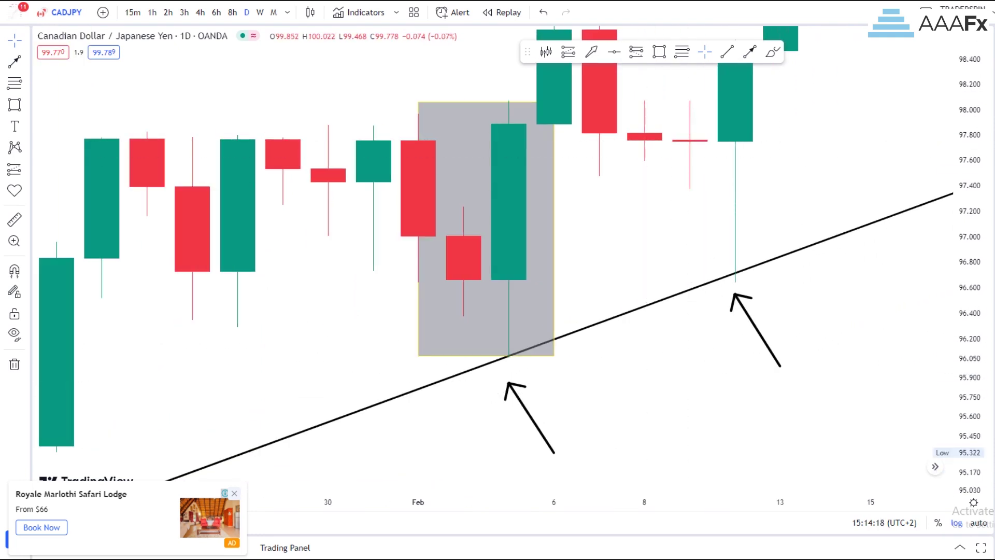
scroll(933, 278, down, 4)
drag(926, 324, 862, 289)
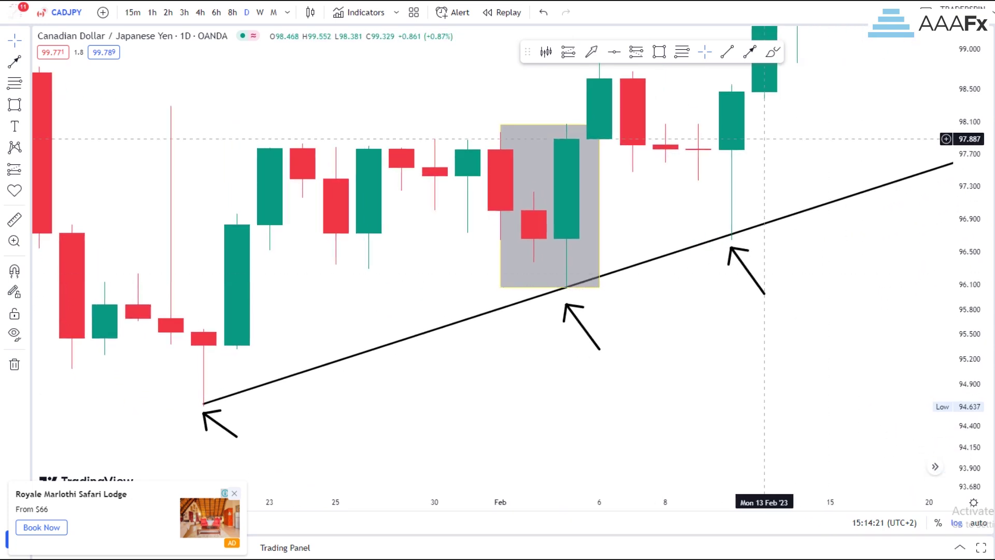
click(749, 52)
mouse_move(731, 133)
mouse_down()
mouse_move(733, 256)
mouse_move(765, 306)
mouse_up()
Step: Draw a thin horizontal rectangle from 1 to 17 February 2023 at about 96.1, along the 3 February swing low
click(660, 52)
drag(500, 279, 896, 287)
drag(830, 359, 788, 415)
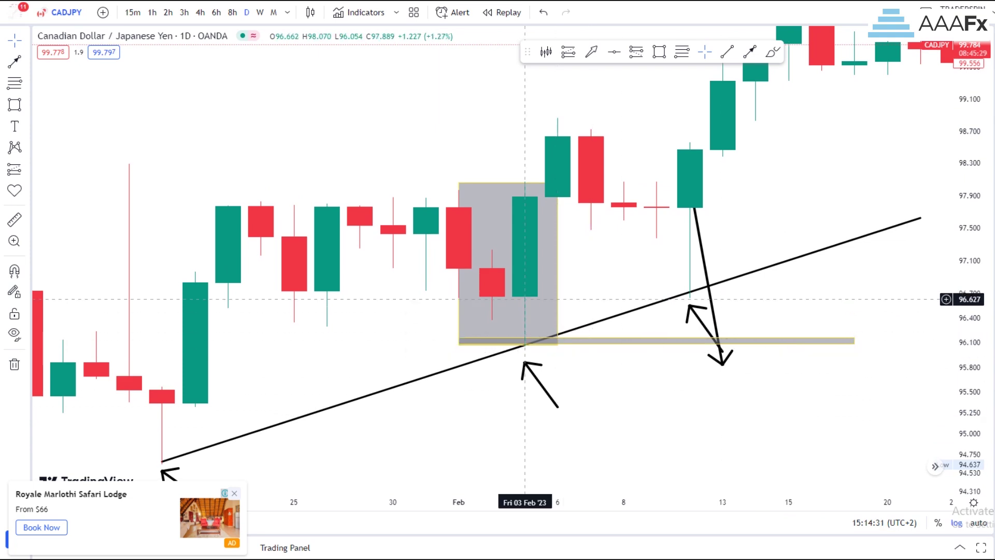
drag(821, 189, 717, 198)
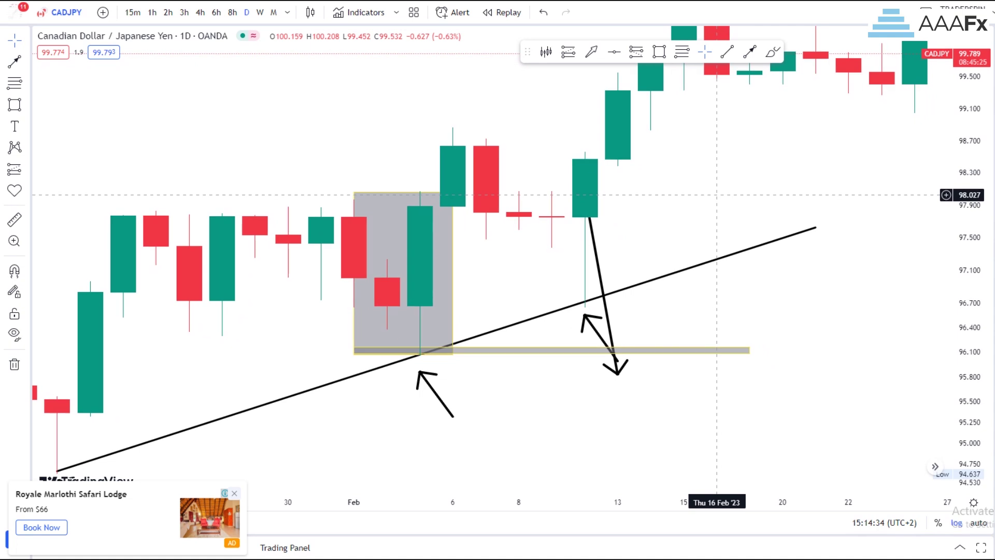
key(alt+t)
drag(618, 361, 750, 154)
key(Delete)
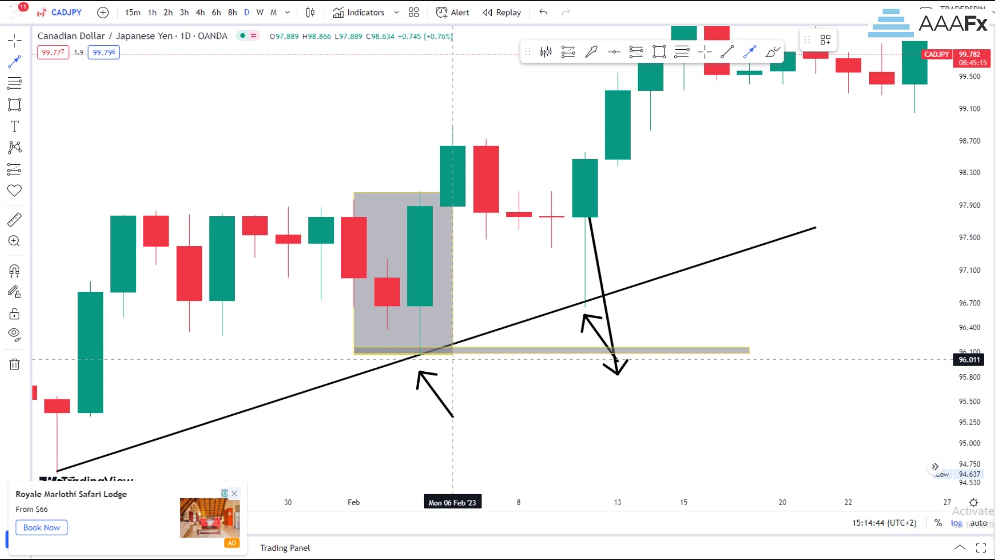
drag(321, 401, 420, 335)
key(Delete)
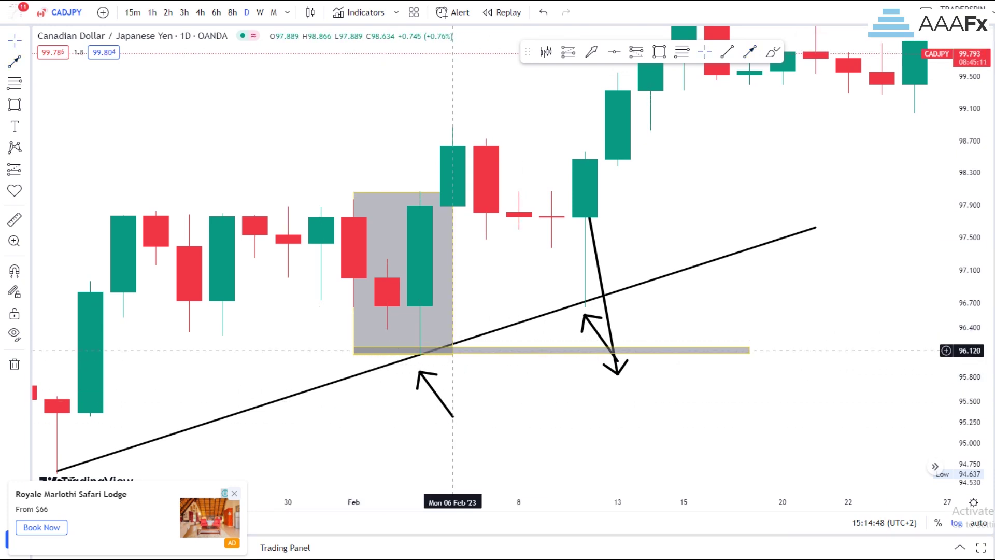
Step: Draw an arrow slanting down from 3 January 2023 towards the high of the 28 December 2022 candle
scroll(422, 316, down, 3)
scroll(638, 316, down, 5)
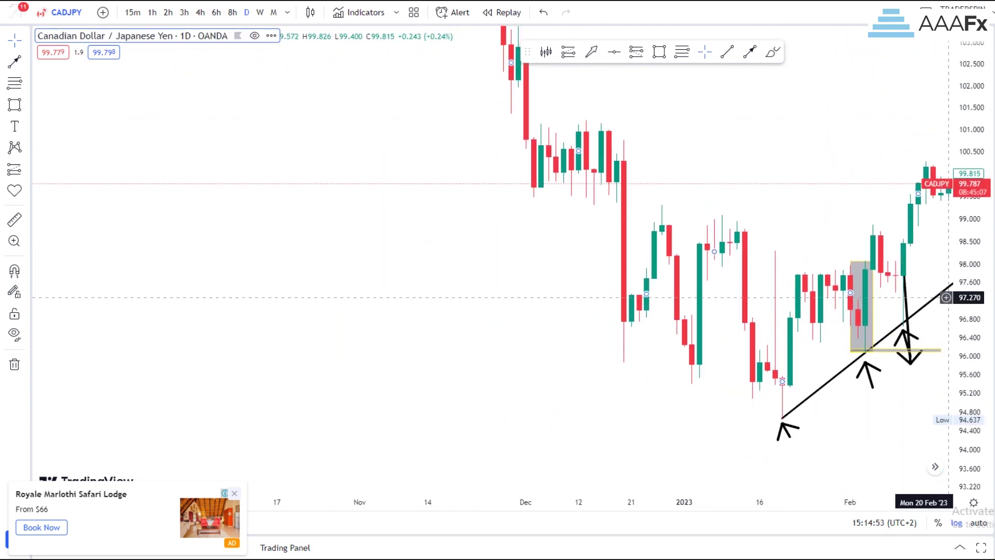
scroll(829, 281, up, 5)
scroll(833, 281, up, 3)
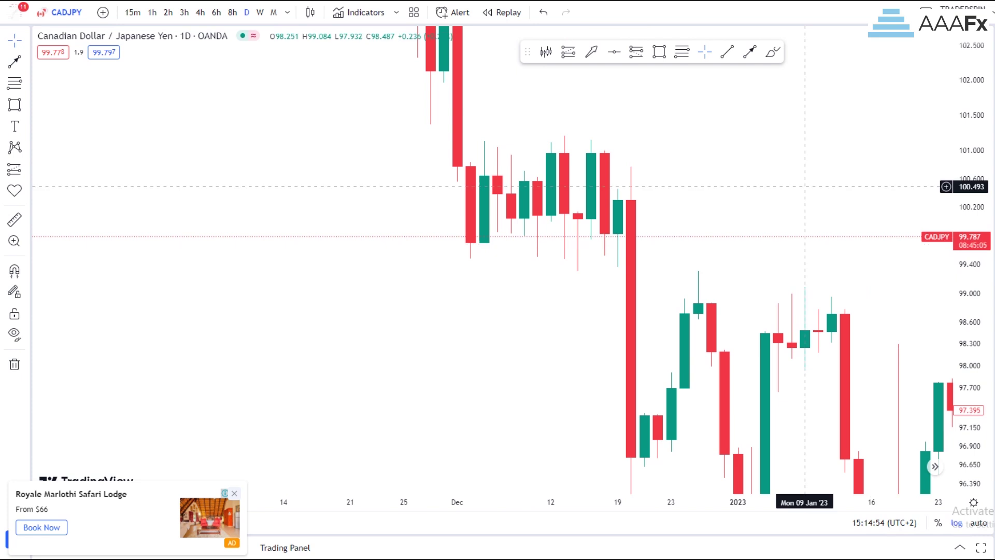
drag(751, 220, 707, 262)
Step: Draw a rectangle from 27 to 30 December 2022, between 99.30 and about 98.15, around the swing high candles
scroll(700, 288, up, 2)
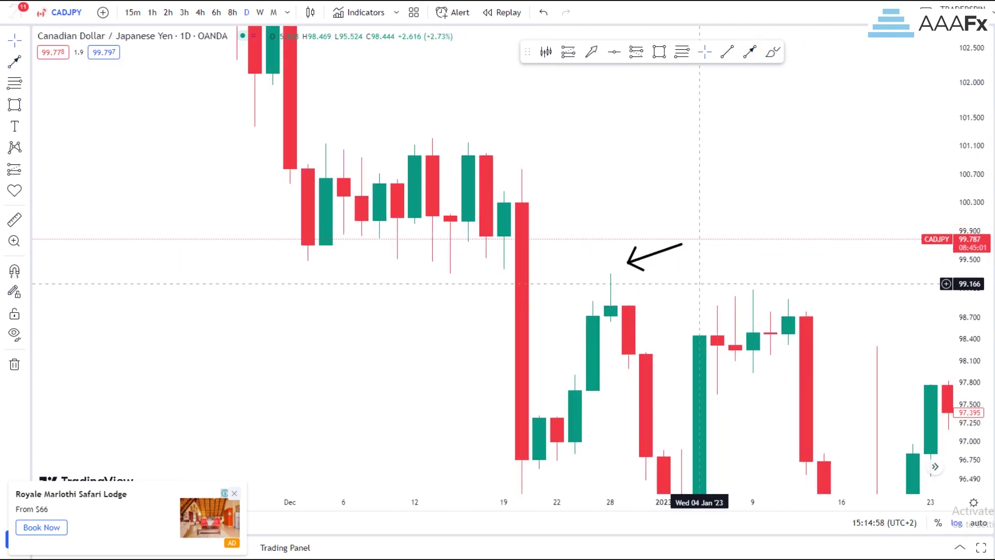
scroll(715, 183, up, 4)
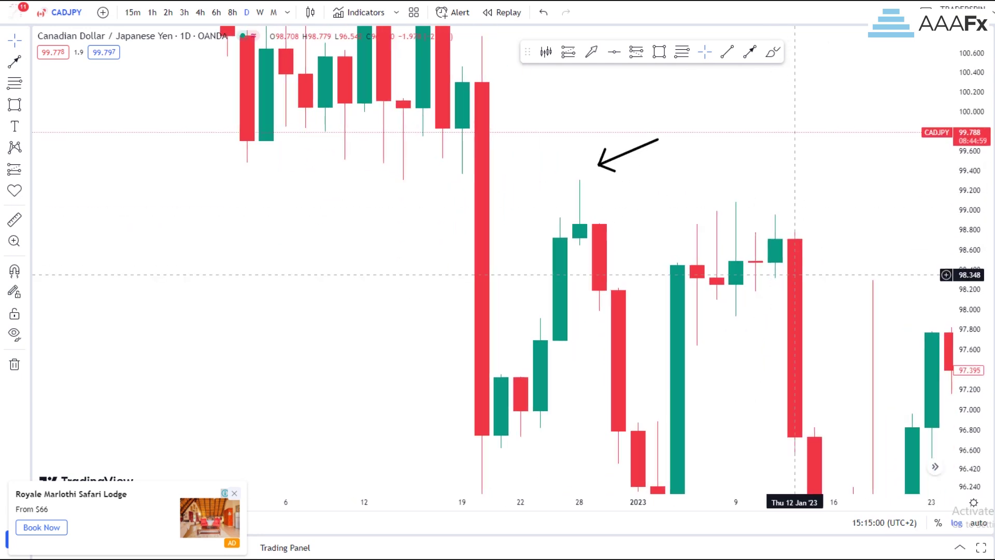
drag(738, 159, 774, 135)
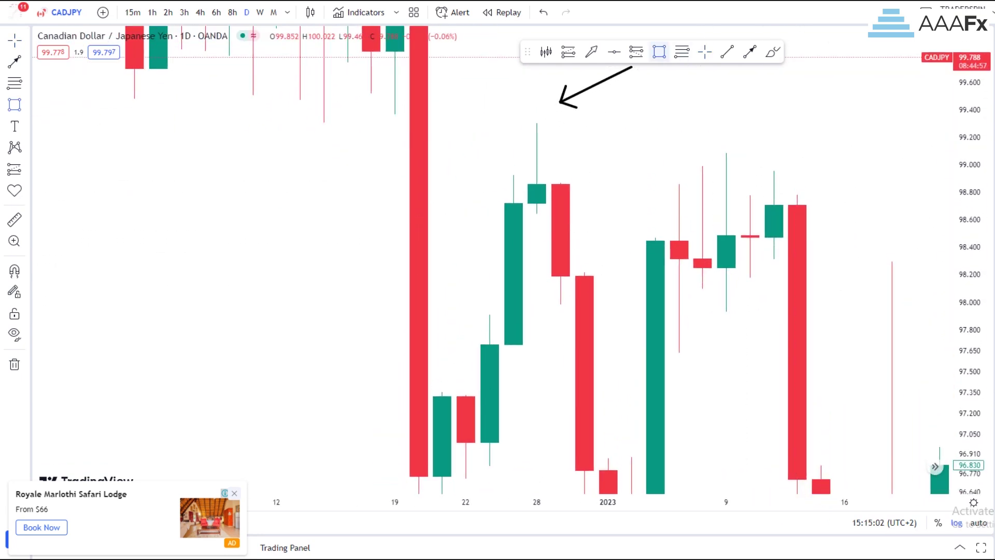
drag(514, 123, 584, 293)
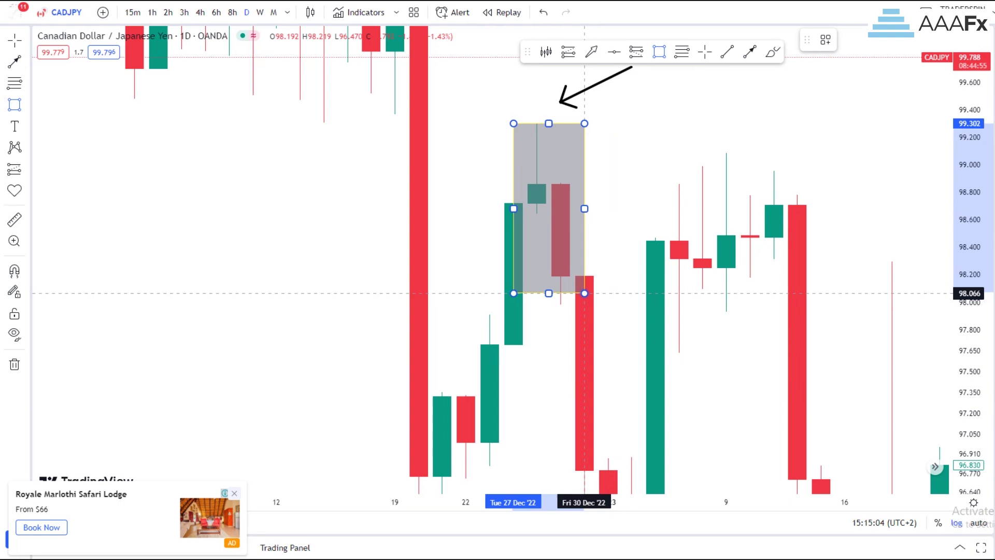
click(585, 281)
click(655, 195)
Step: Draw a thin horizontal rectangle at the December swing high from 21 December 2022 to 25 January 2023, between 99.329 and 99.289
scroll(810, 200, up, 3)
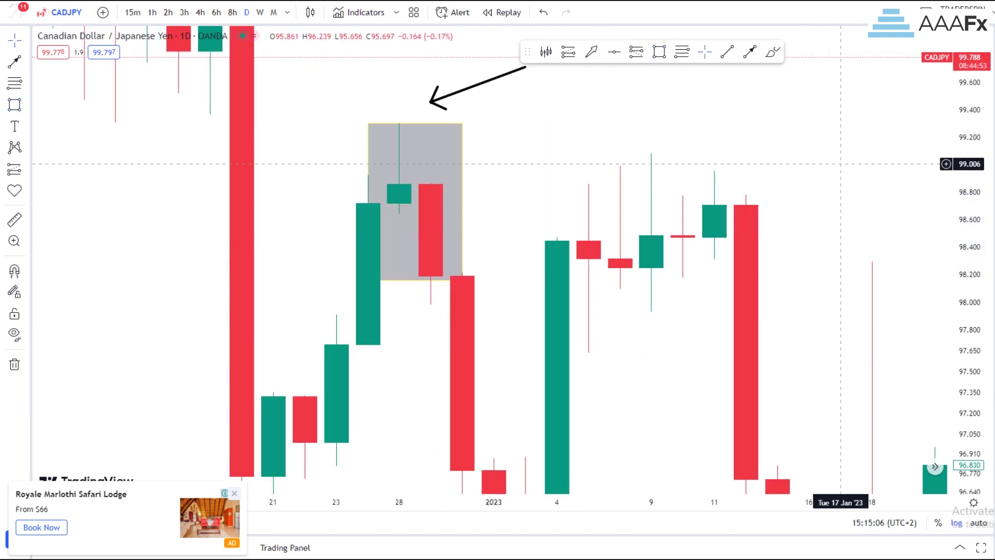
scroll(844, 147, down, 3)
drag(870, 96, 833, 123)
drag(965, 130, 952, 186)
scroll(749, 176, down, 5)
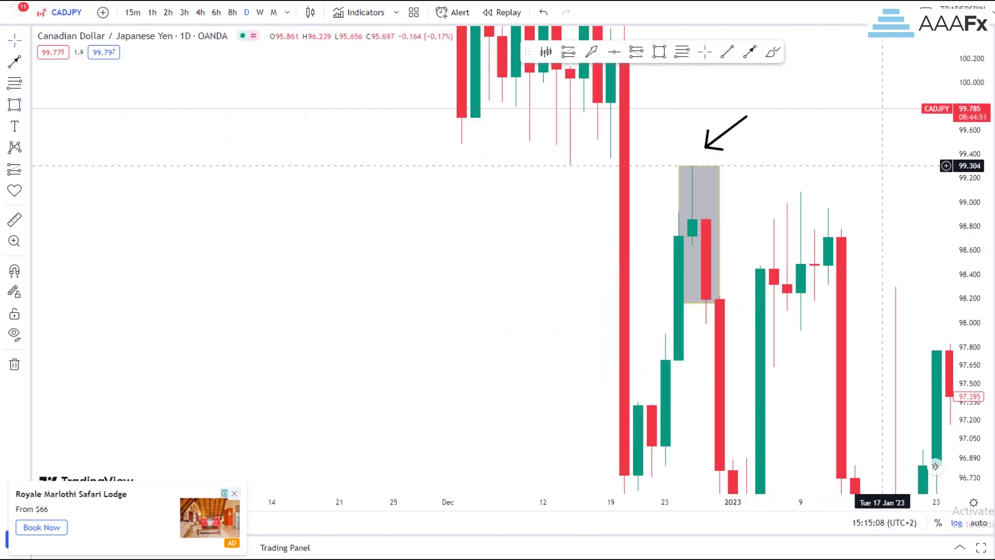
drag(813, 153, 686, 152)
click(659, 51)
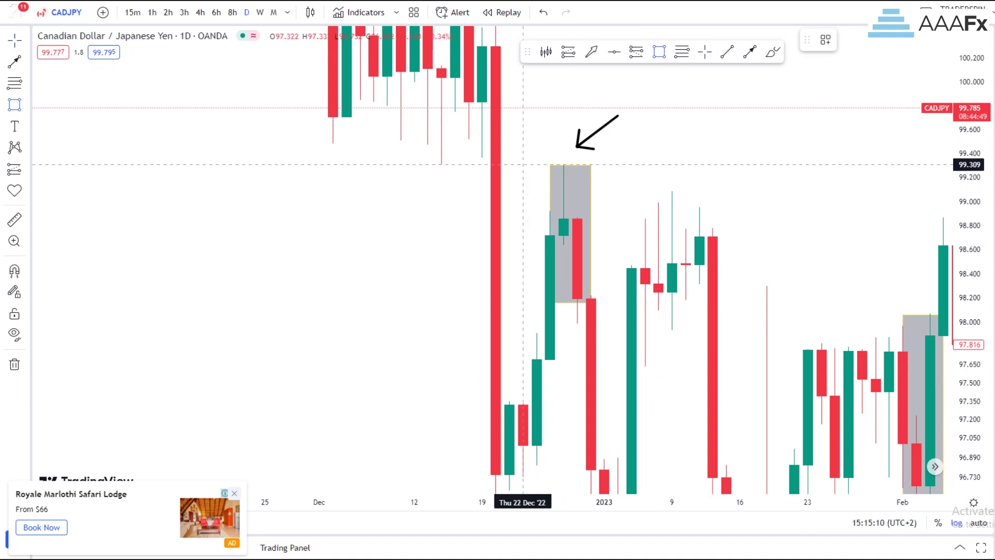
drag(509, 161, 834, 167)
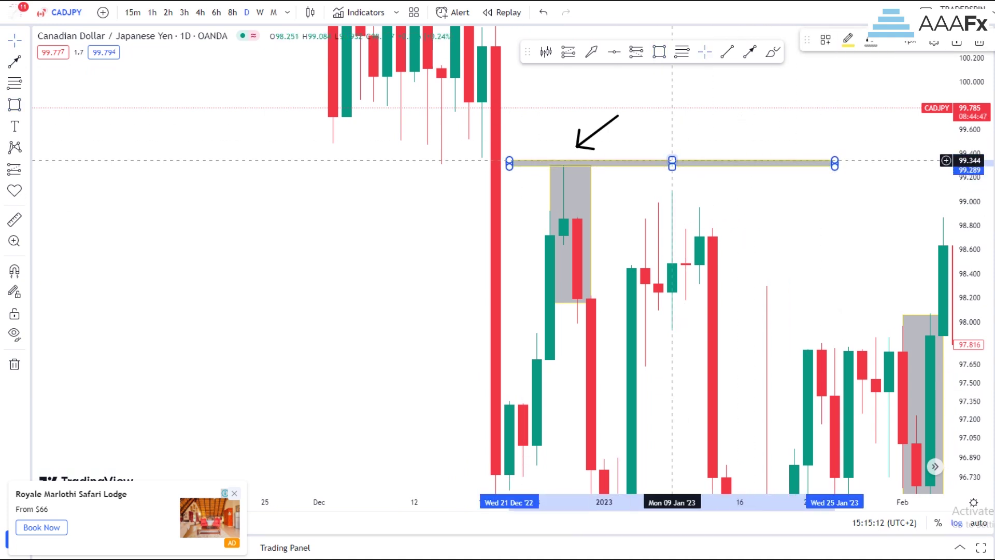
drag(672, 166, 672, 162)
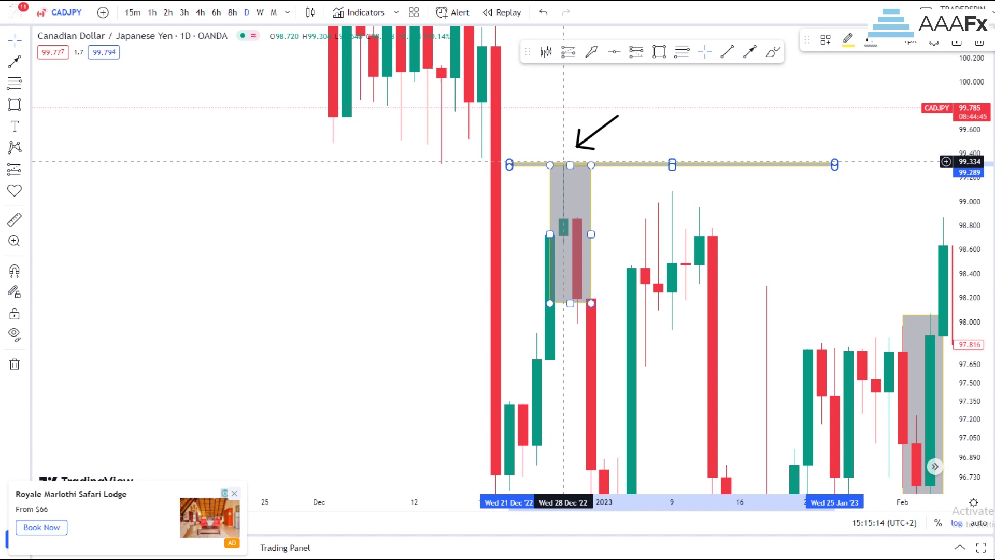
drag(968, 156, 968, 189)
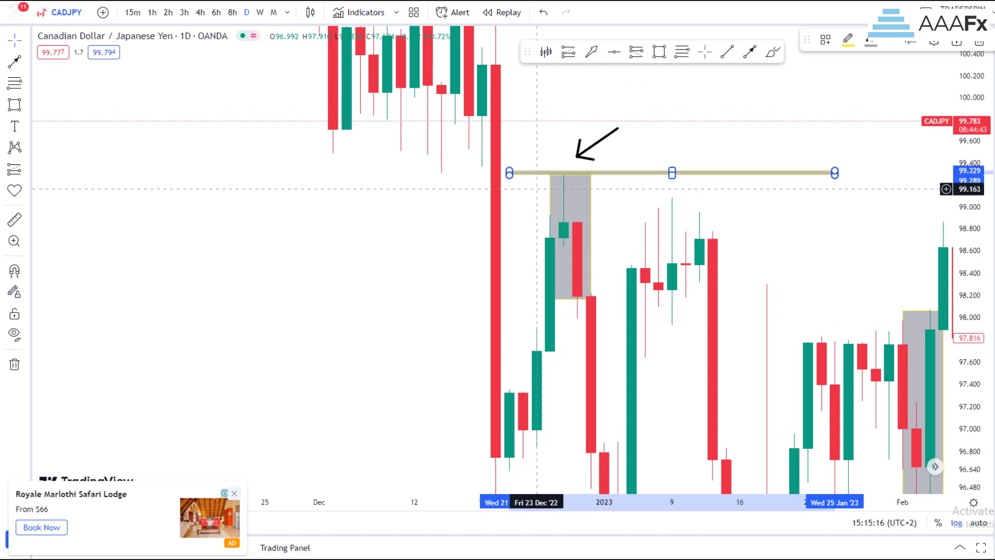
click(794, 252)
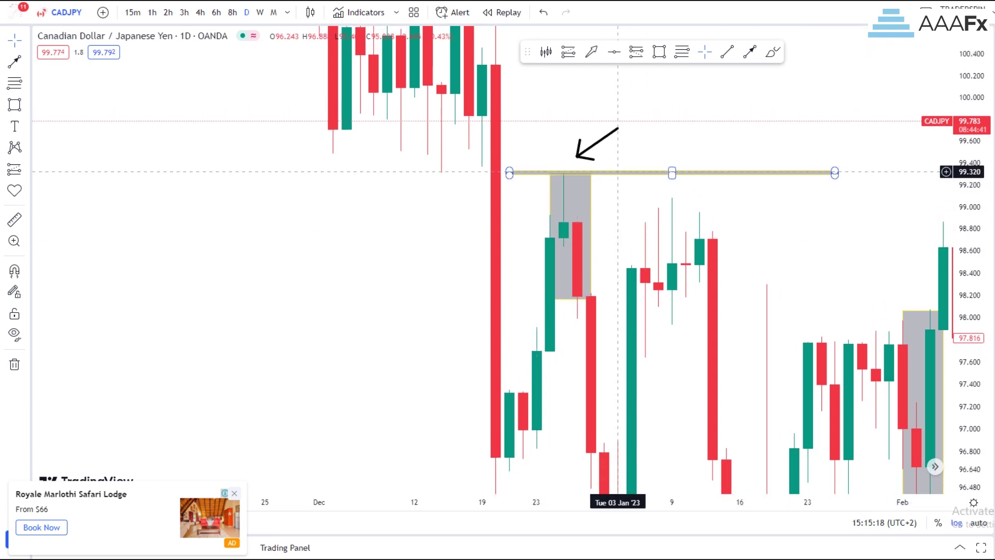
scroll(798, 208, up, 3)
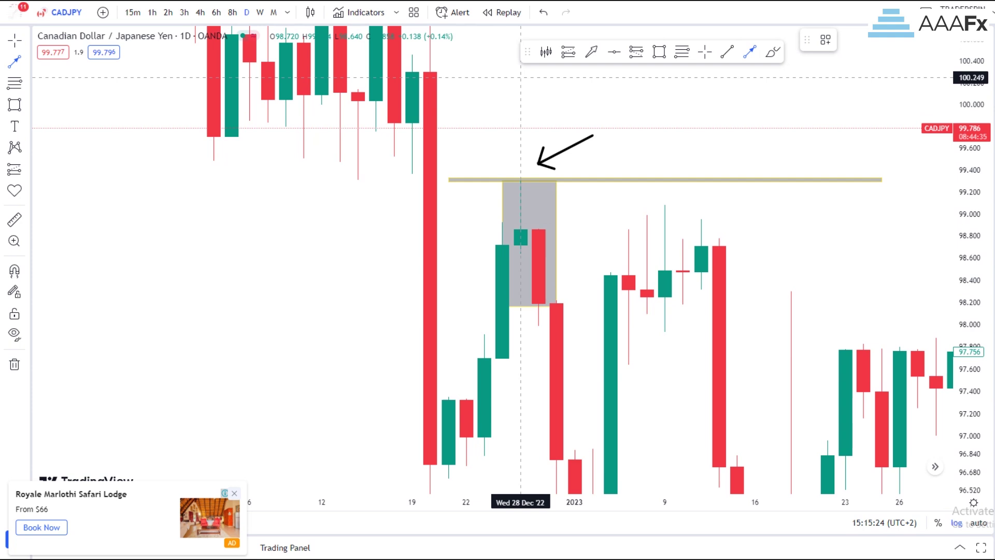
click(521, 78)
click(755, 255)
key(Delete)
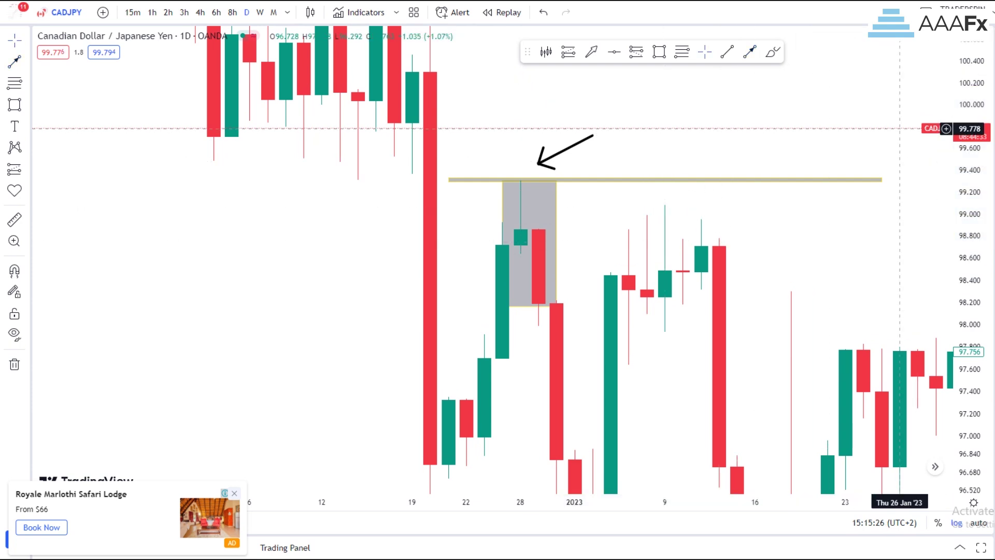
Step: Move the swing high arrow so its tip touches the 28 December candle's high at about 99.35
mouse_move(556, 152)
mouse_down()
mouse_move(575, 154)
mouse_move(556, 160)
mouse_up()
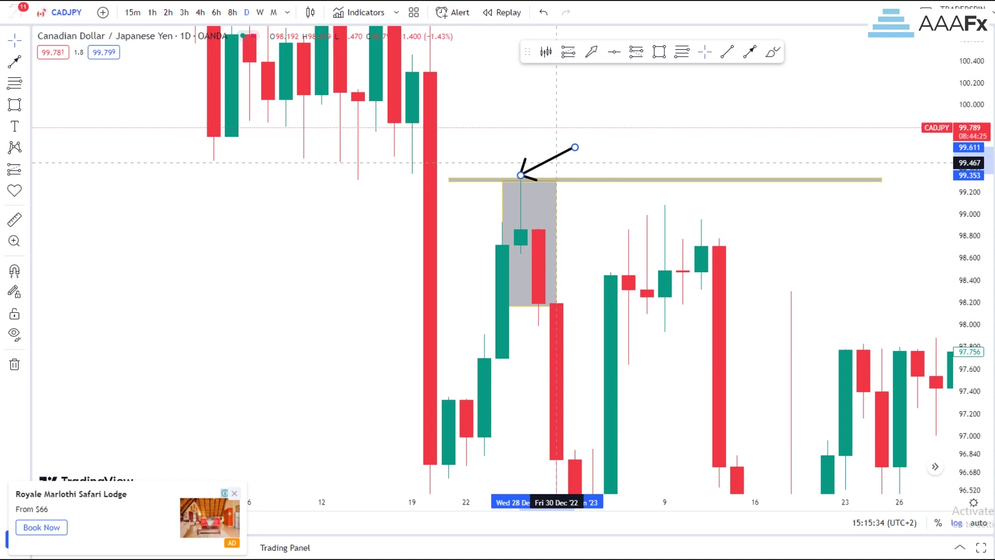
click(809, 342)
Step: Delete the upward arrow below the 10 February candle and the downward arrow crossing the trend line
scroll(875, 286, down, 5)
drag(875, 404, 662, 246)
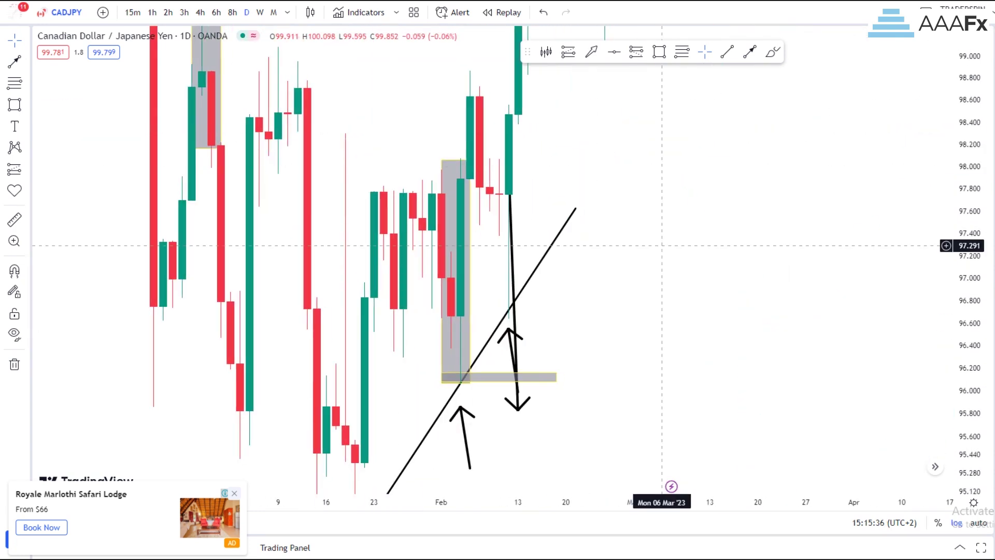
drag(662, 347, 829, 245)
scroll(638, 358, up, 6)
drag(440, 276, 638, 295)
click(508, 243)
click(957, 44)
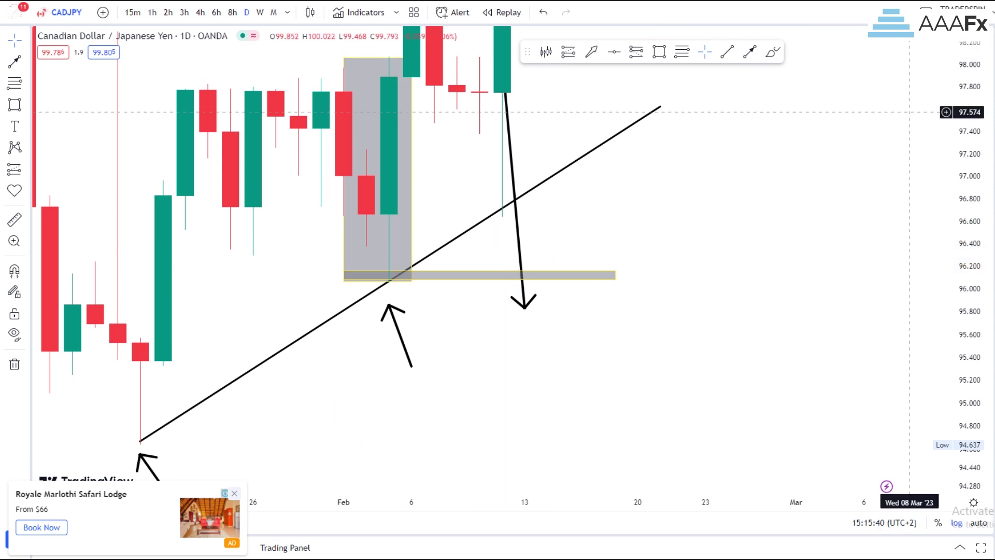
click(517, 220)
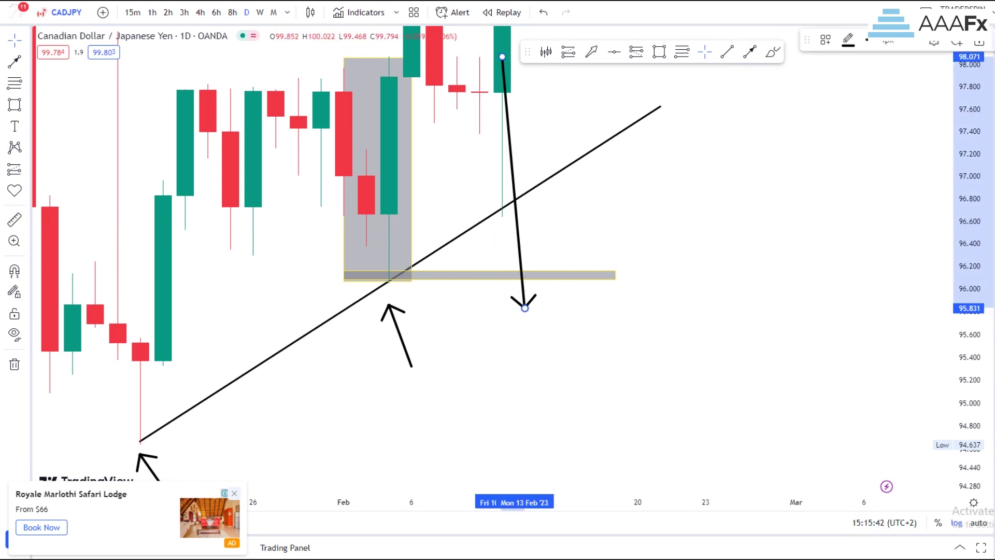
key(Delete)
Step: Draw an arrow to the 10 February low, with its tip at 96.563 and its tail on 14 February at about 96.23
scroll(497, 260, left, 5)
drag(968, 384, 968, 342)
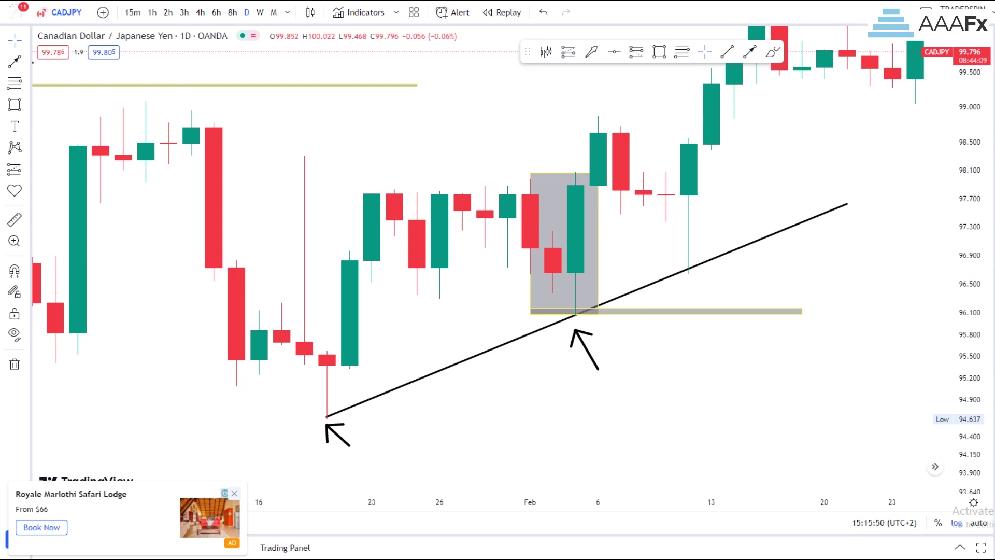
click(749, 51)
drag(734, 370, 688, 277)
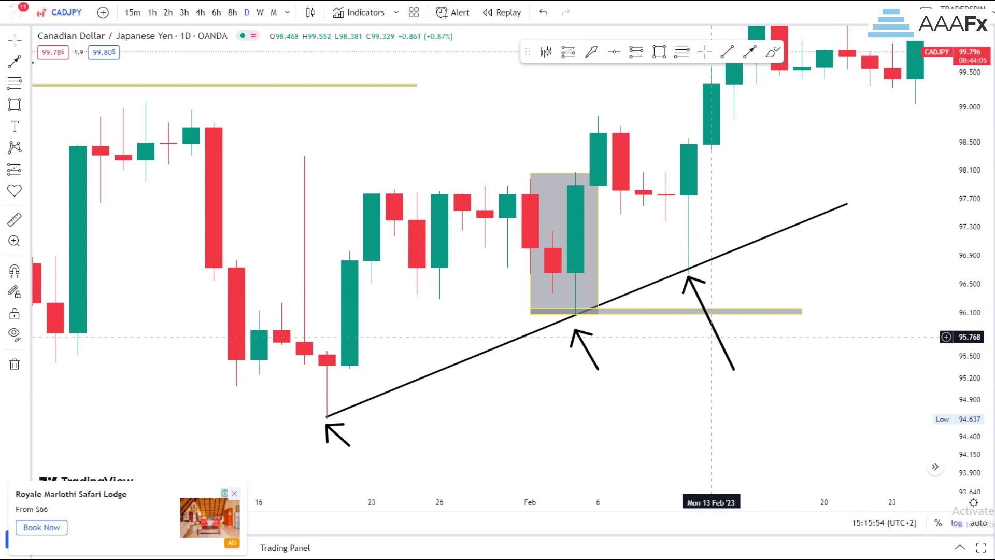
drag(711, 331, 734, 329)
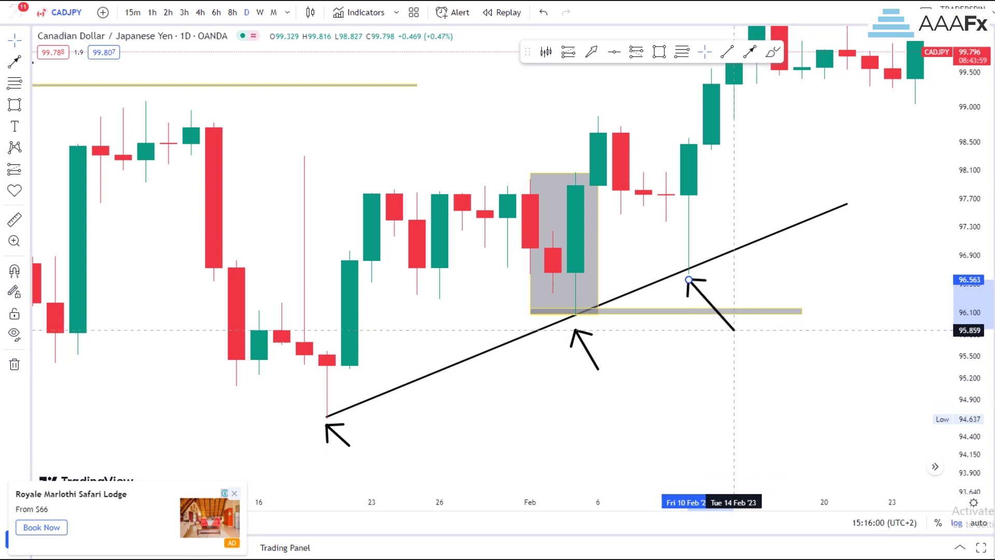
Step: Narrow the thin rectangle at the 3 February swing low so it spans from 96.060 down to 96.023
scroll(734, 303, up, 3)
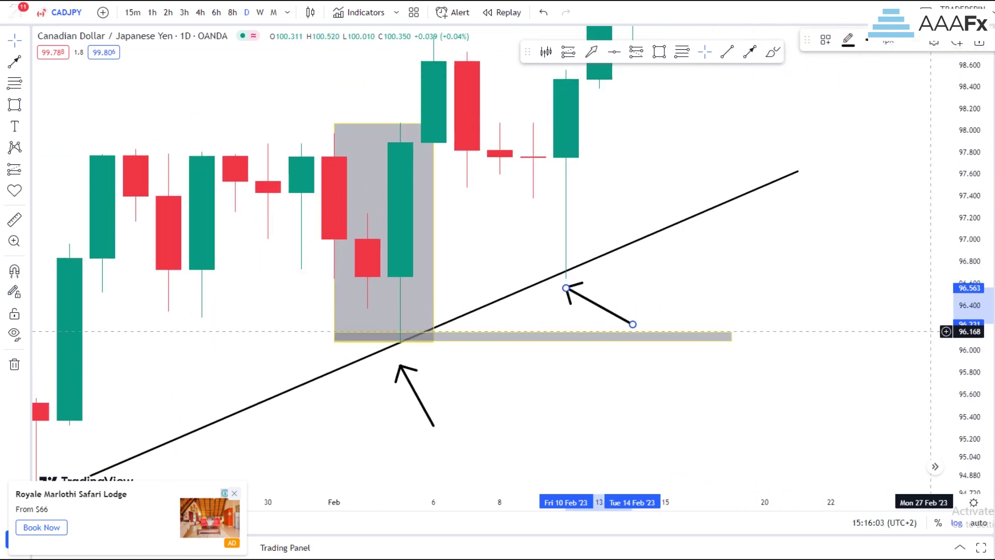
drag(566, 274, 703, 245)
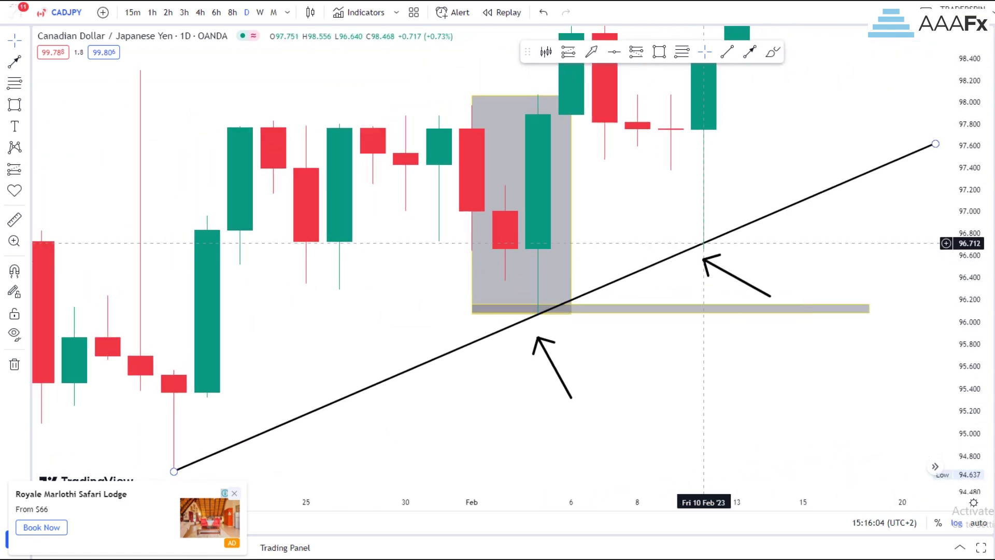
mouse_move(670, 305)
mouse_down()
mouse_move(671, 337)
mouse_move(671, 319)
mouse_up()
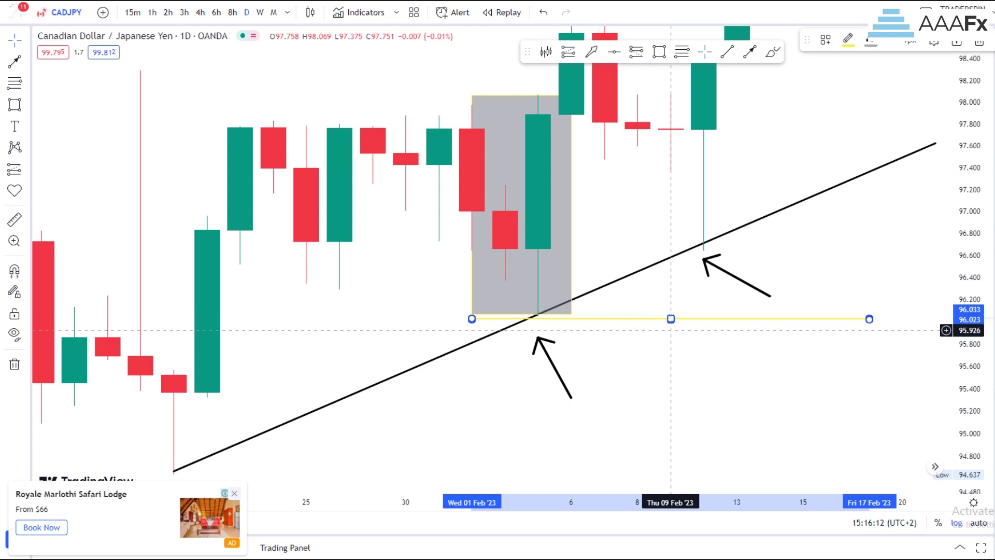
drag(671, 318, 671, 315)
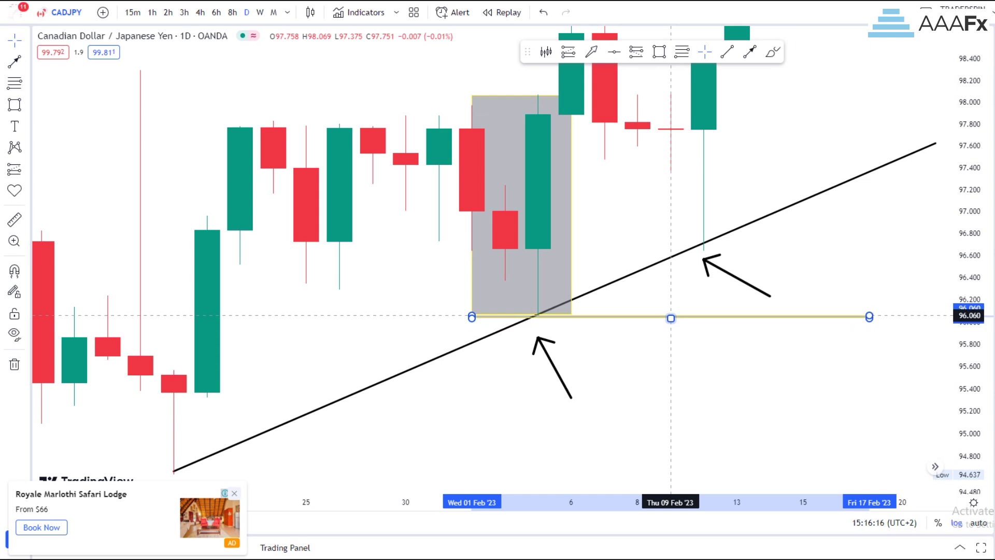
Step: Delete the thin rectangle and the shaded rectangle marking the 3 February swing low
drag(671, 318, 670, 317)
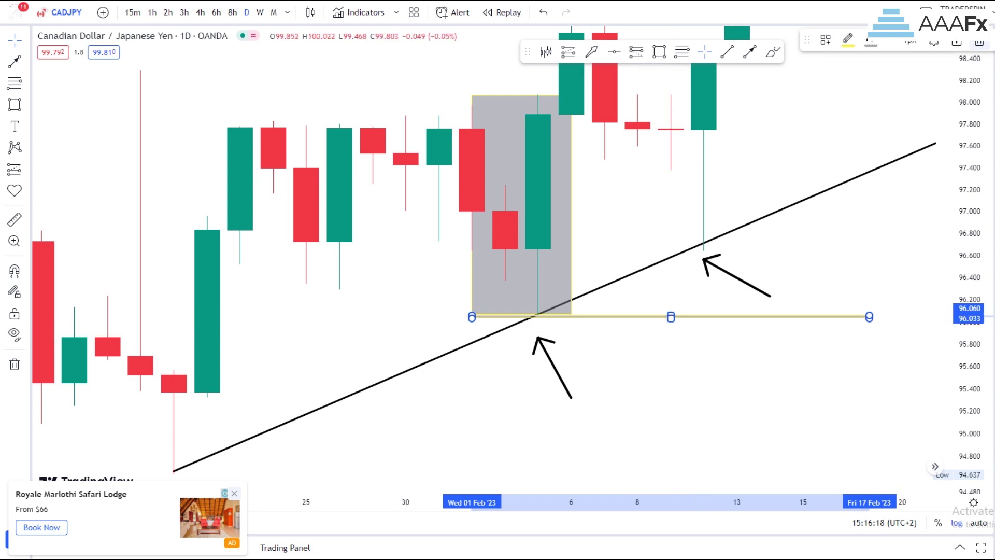
click(978, 42)
click(571, 160)
click(978, 42)
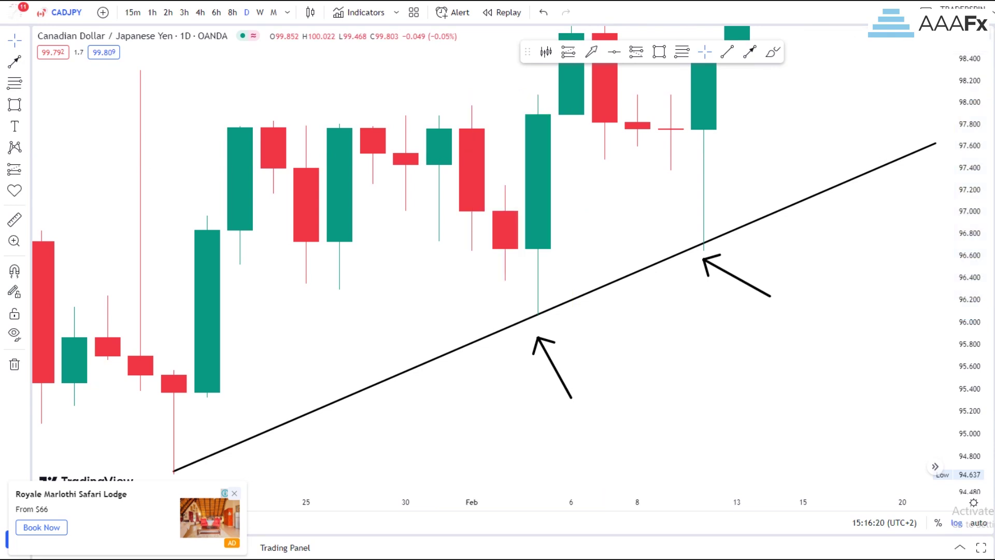
Step: Draw a thin horizontal rectangle along the 3 February low at about 96.03, spanning 31 January to 20 February
scroll(940, 226, down, 2)
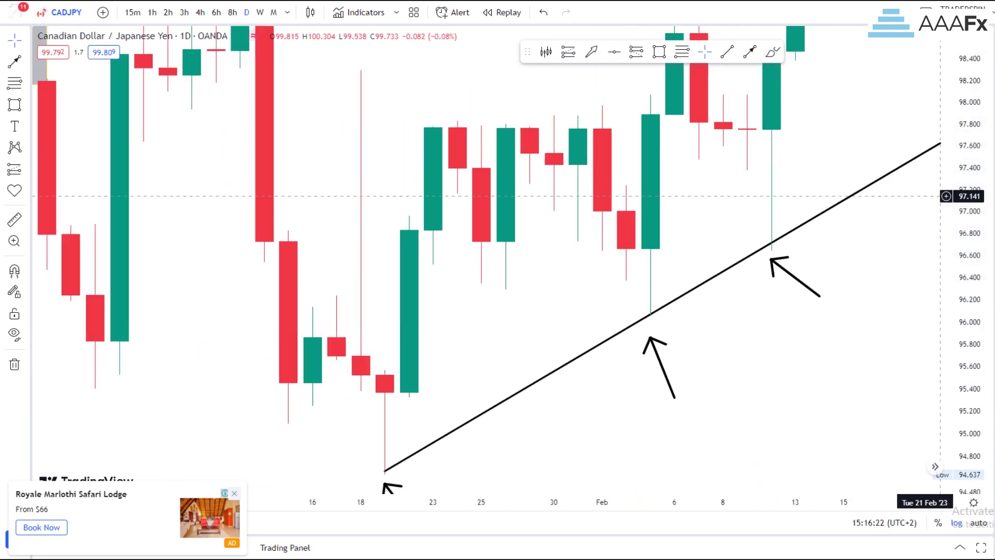
drag(962, 227, 962, 261)
drag(867, 344, 810, 370)
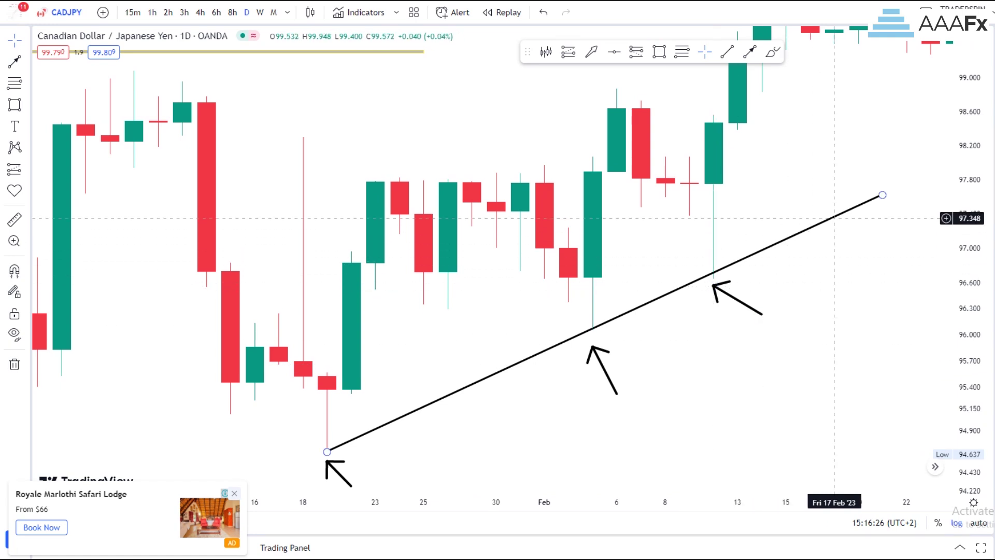
drag(786, 355, 792, 381)
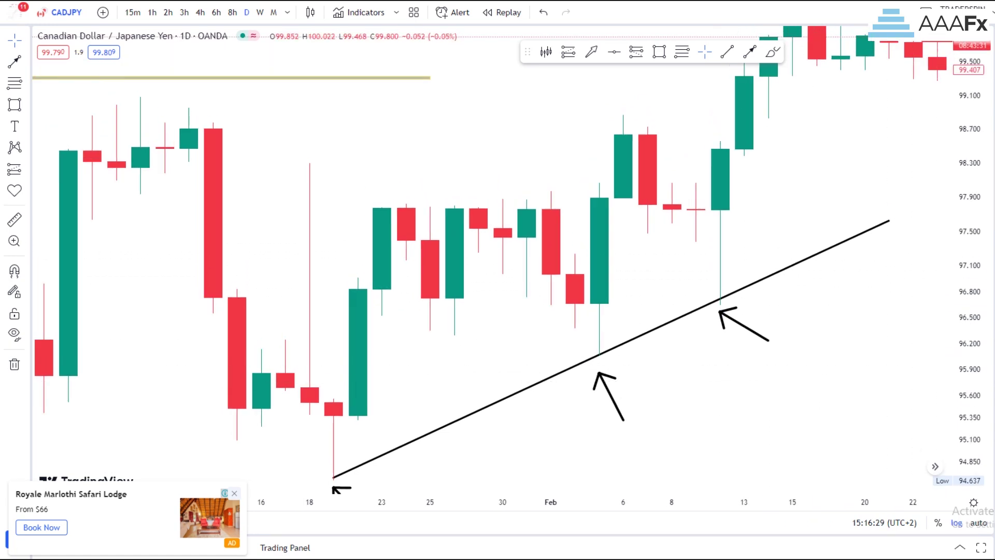
drag(962, 358, 962, 338)
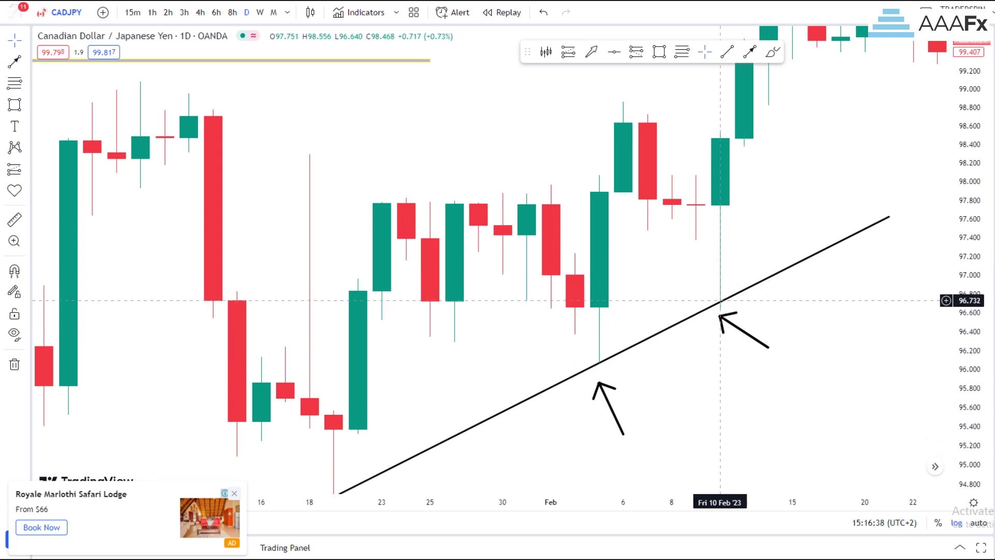
drag(745, 400, 744, 395)
click(660, 51)
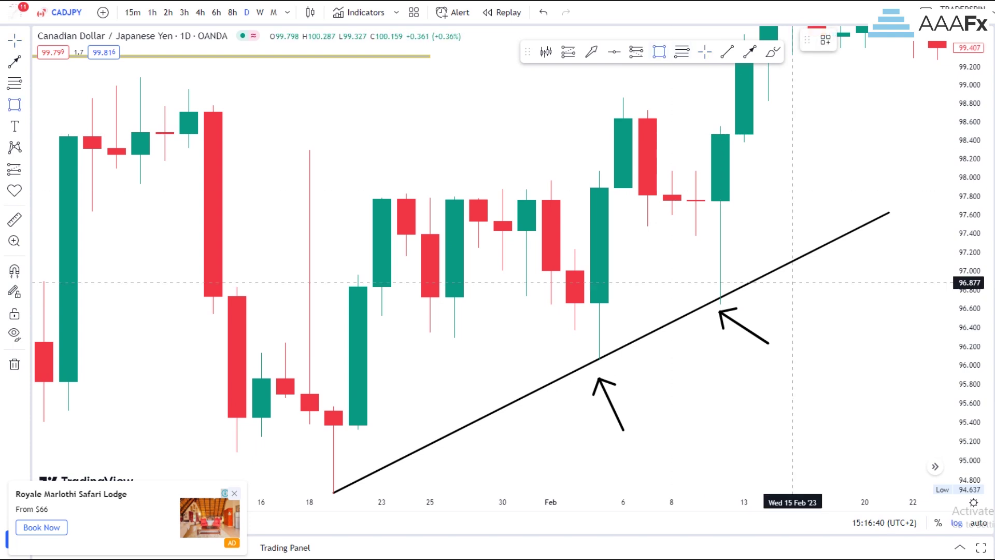
drag(527, 359, 865, 359)
drag(696, 359, 696, 362)
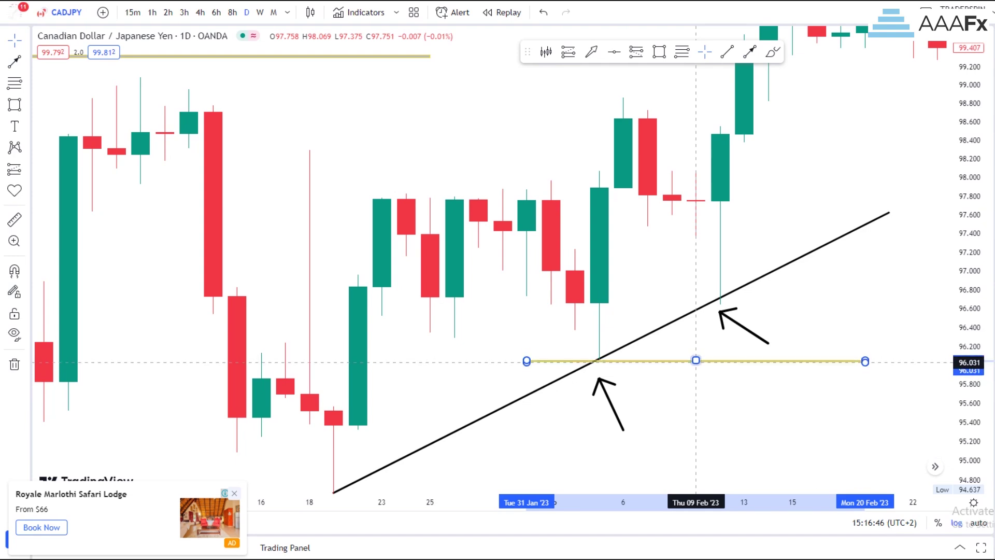
click(719, 337)
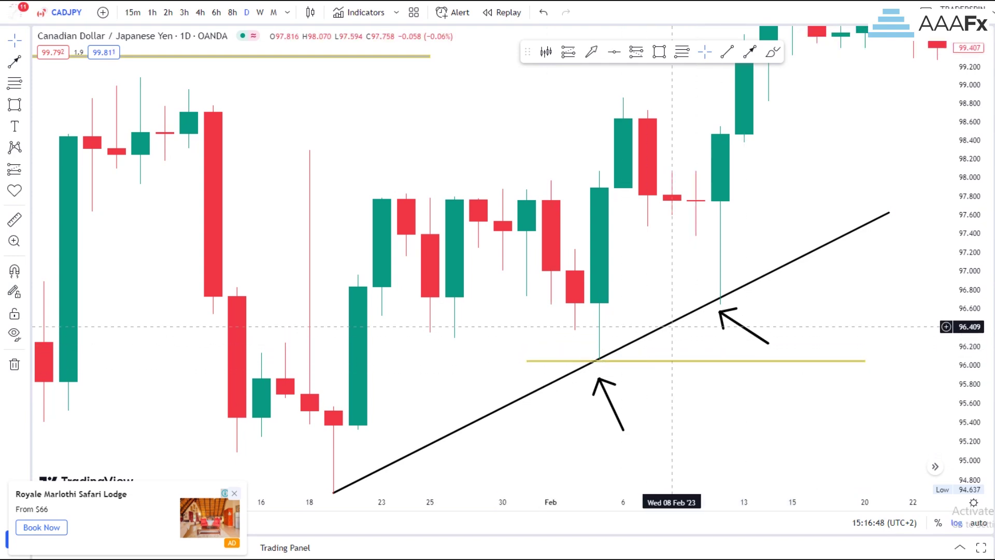
Step: Draw a rectangle around the 3 February swing low, from 1 to 6 February, between about 97.9 and 96.05
drag(965, 412, 953, 347)
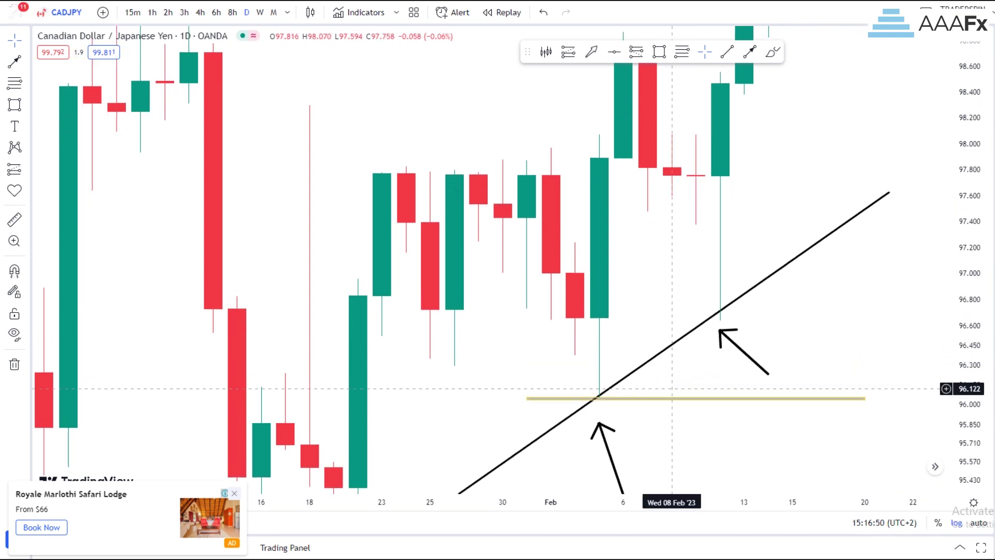
drag(962, 188, 962, 247)
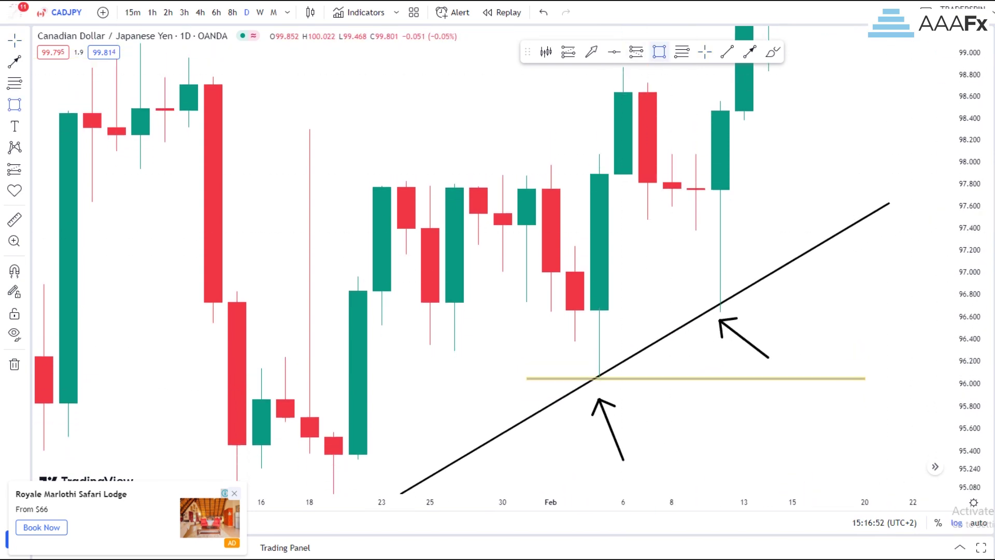
click(623, 385)
click(672, 328)
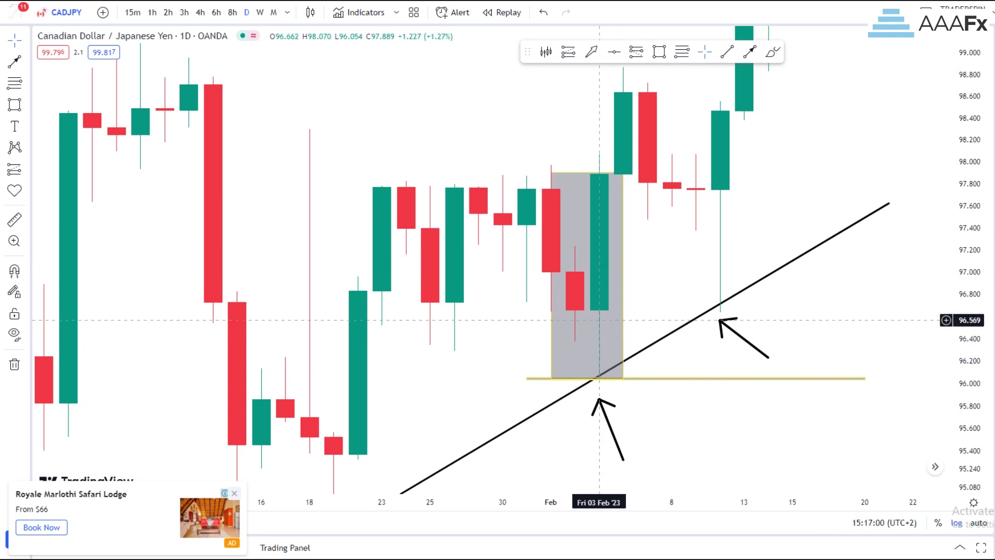
Step: Sketch freehand price paths around the 10 February trend line touch with the Brush, deleting each stroke
drag(817, 150, 729, 184)
click(773, 51)
mouse_move(633, 189)
mouse_down()
mouse_move(633, 295)
mouse_move(657, 379)
mouse_up()
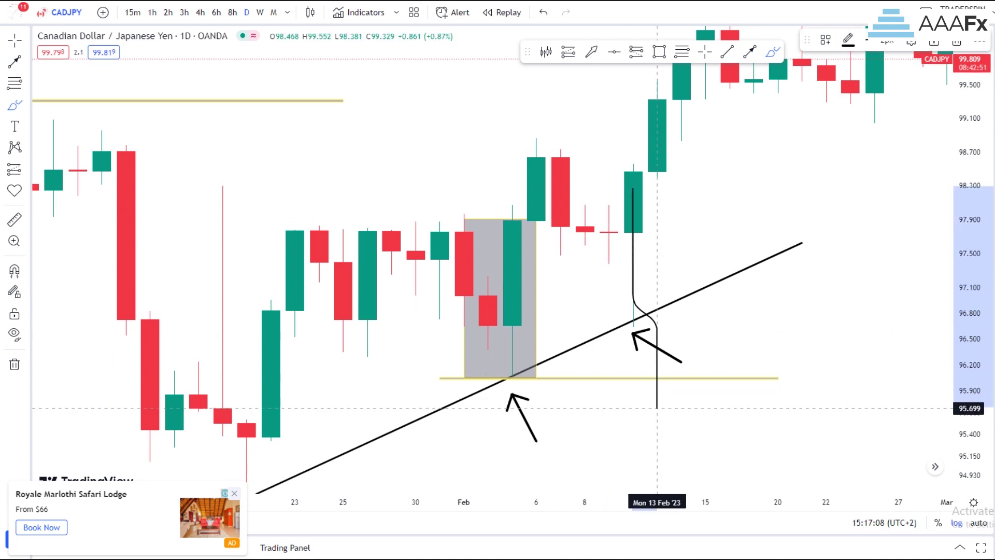
key(Delete)
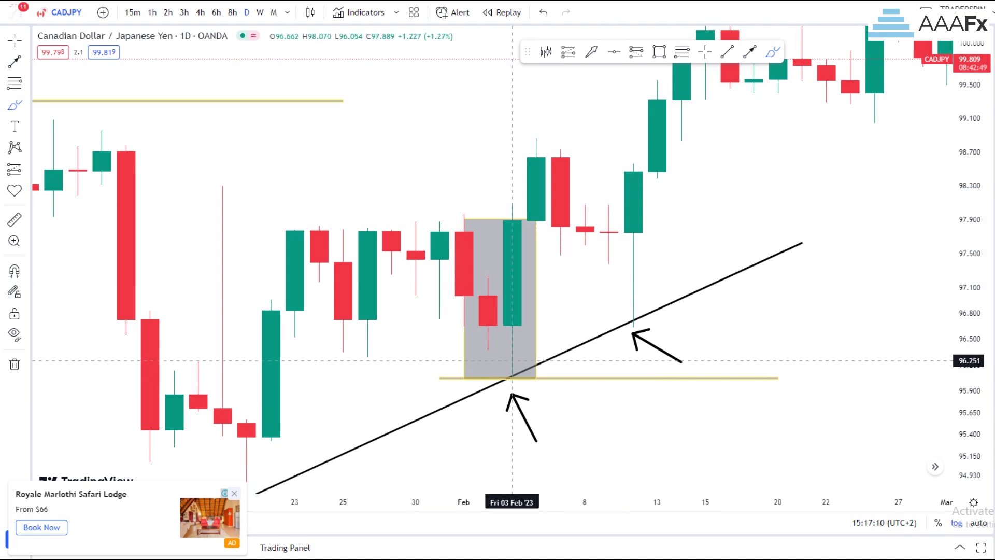
mouse_move(536, 151)
mouse_down()
mouse_move(585, 207)
mouse_move(632, 311)
mouse_move(656, 332)
mouse_move(705, 95)
mouse_move(753, 217)
mouse_move(802, 73)
mouse_move(875, 232)
mouse_up()
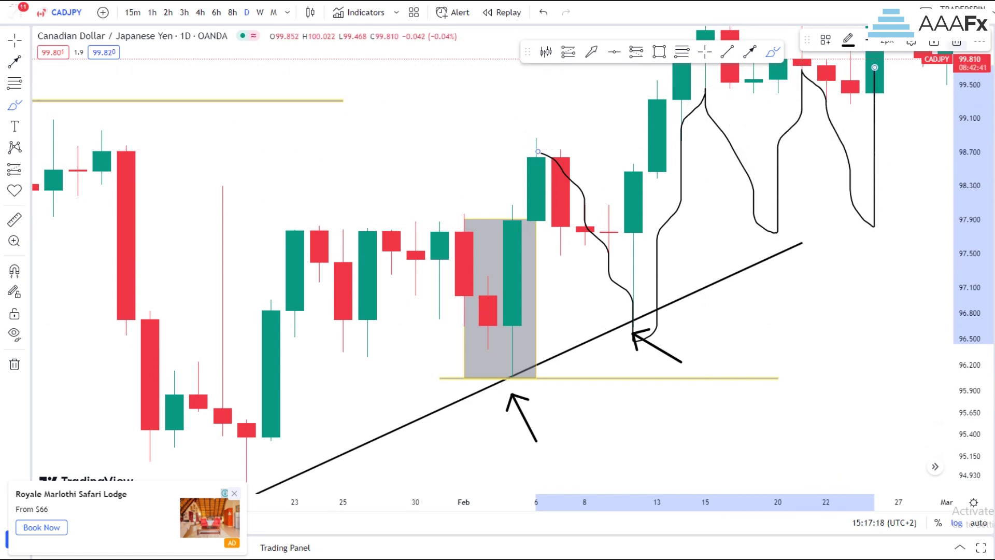
key(Delete)
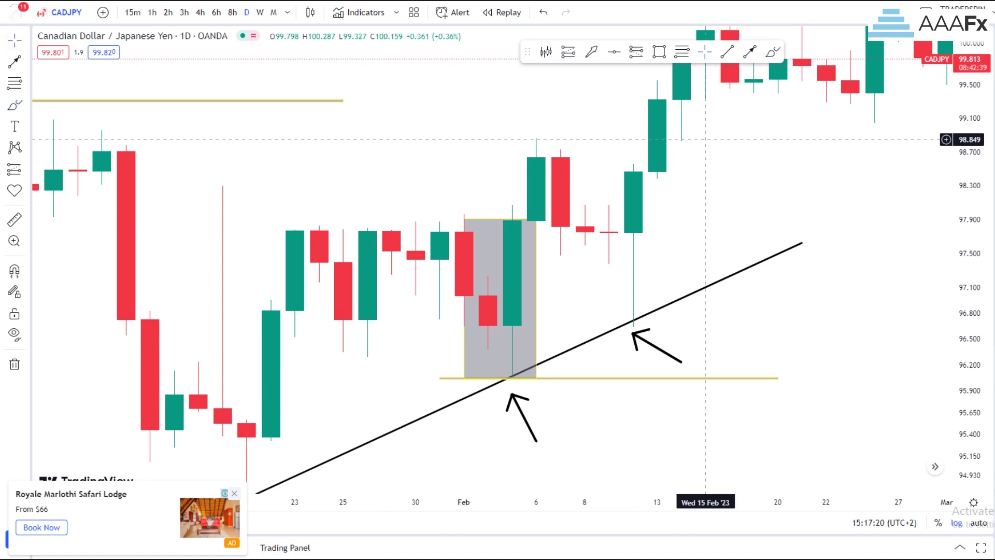
Step: Switch the chart to AUDJPY and remove its one existing drawing
scroll(945, 325, down, 5)
drag(554, 151, 725, 424)
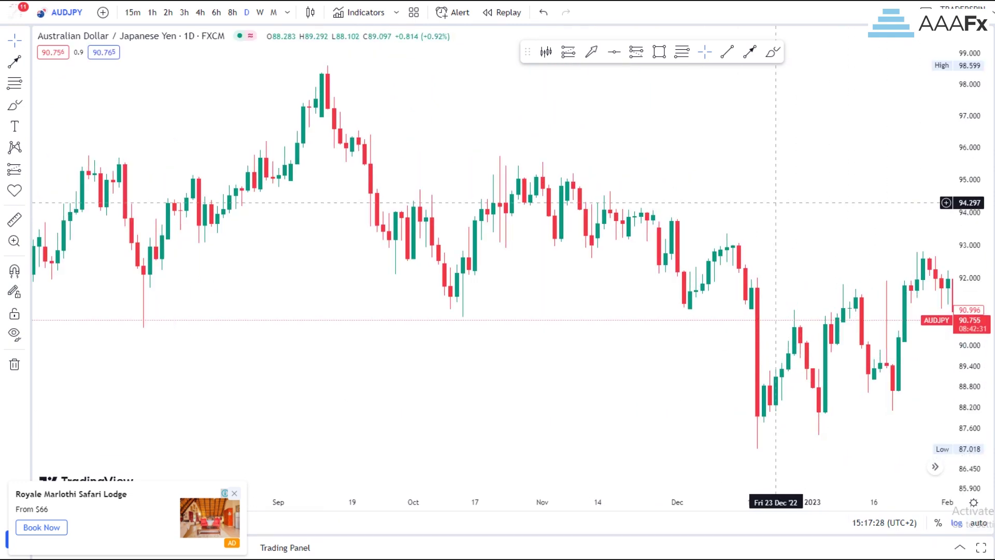
click(14, 363)
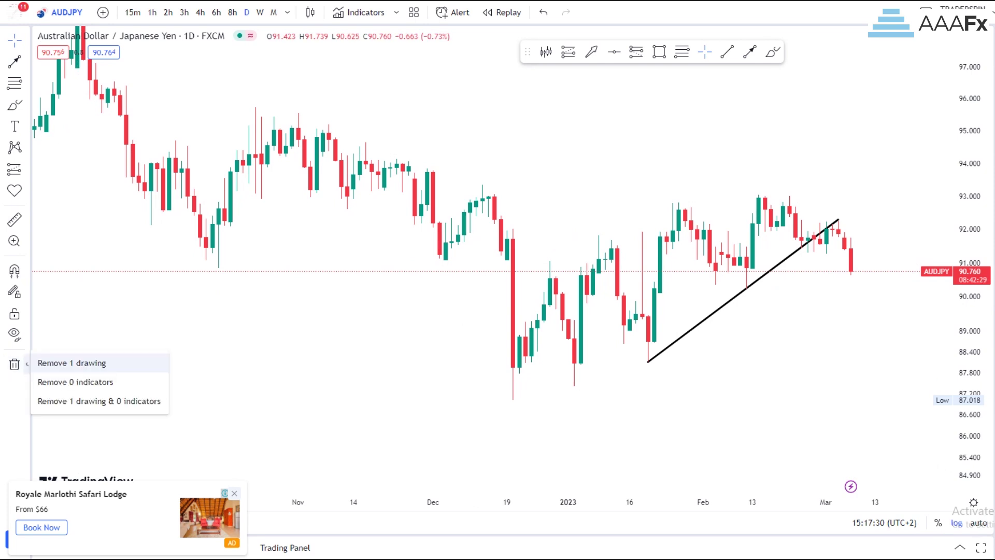
click(72, 362)
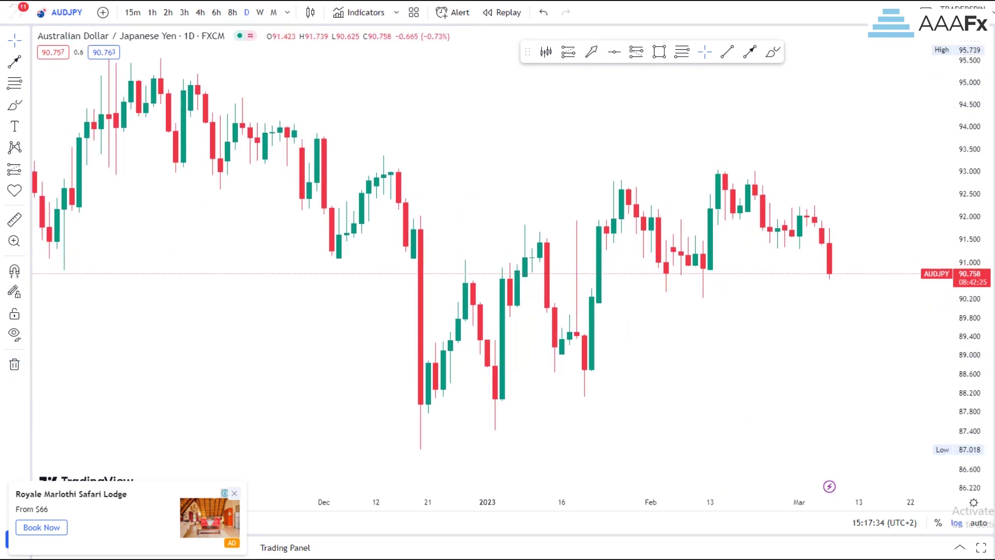
Step: Draw rectangles around the AUDJPY swing lows, from 30 December to 5 January and from 18 to 23 January (90.399 down to 88.199)
scroll(589, 404, up, 3)
drag(601, 400, 816, 321)
drag(969, 311, 968, 156)
drag(559, 400, 725, 438)
scroll(726, 435, up, 2)
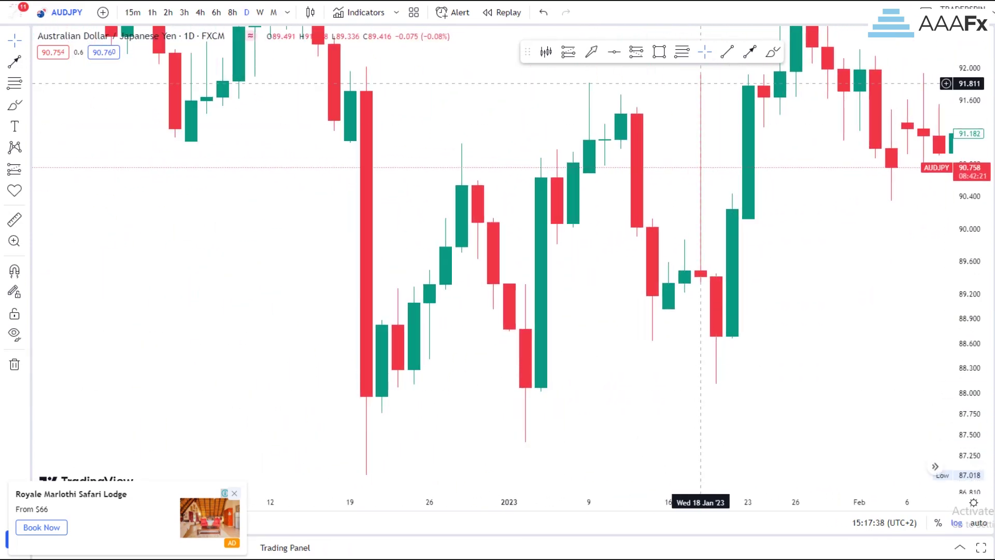
click(659, 51)
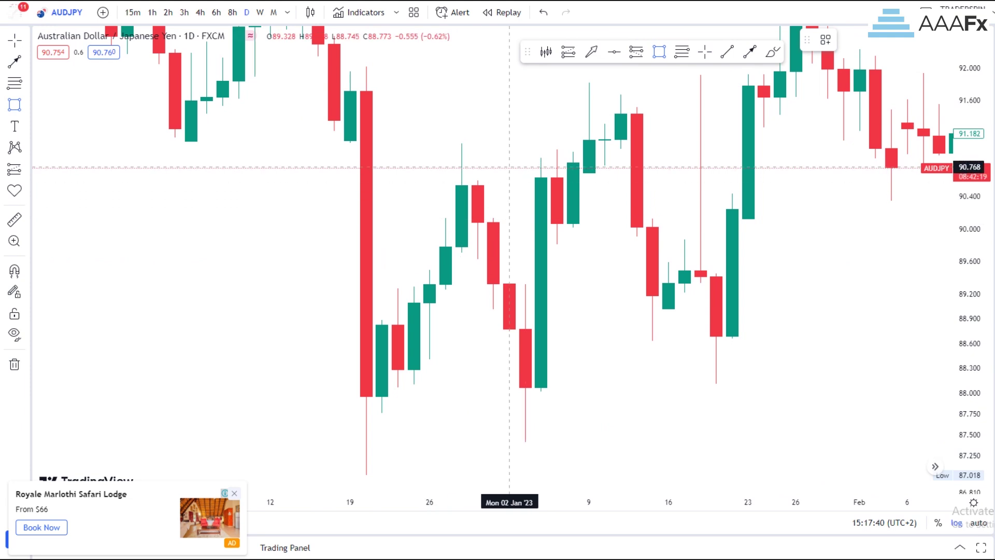
click(557, 442)
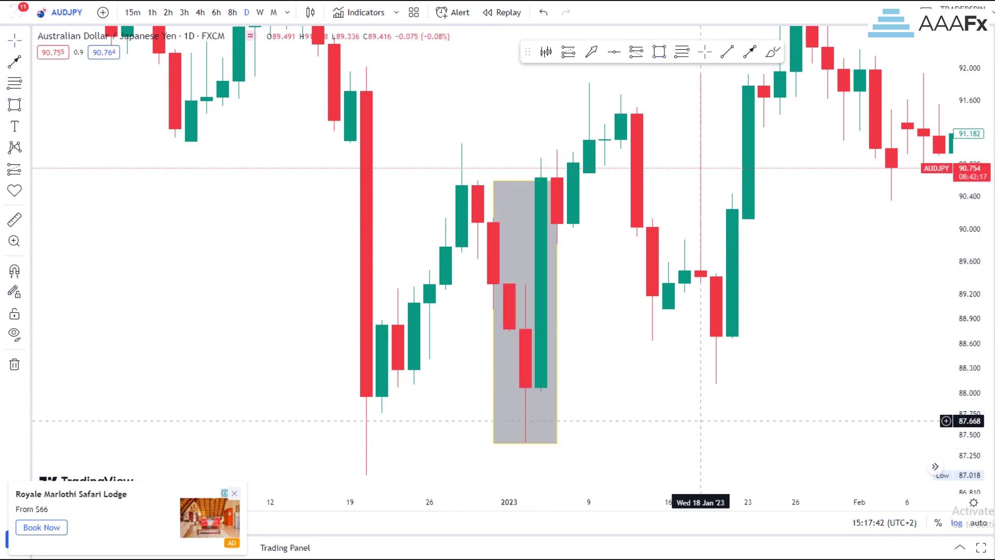
drag(716, 413, 625, 388)
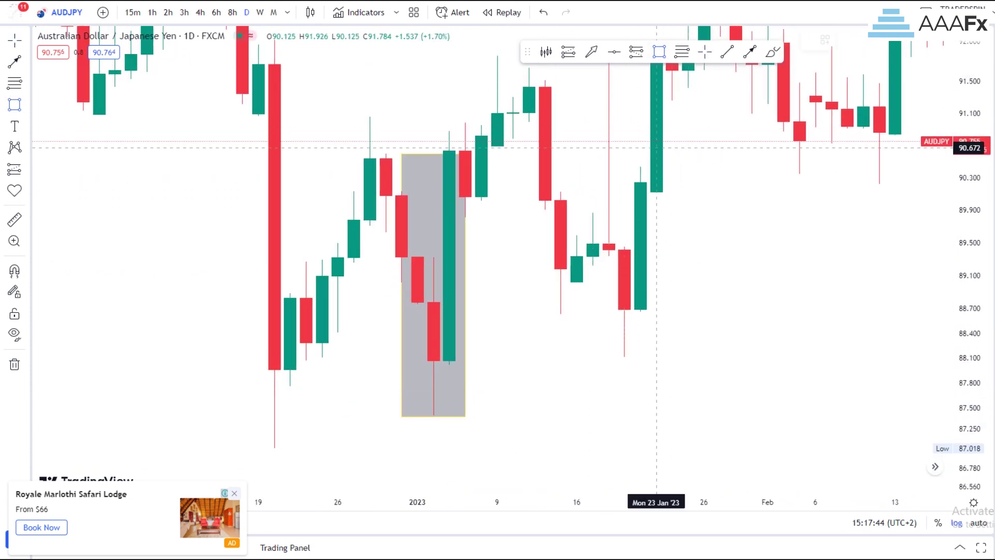
mouse_move(609, 170)
mouse_down()
mouse_move(644, 348)
mouse_move(657, 349)
mouse_up()
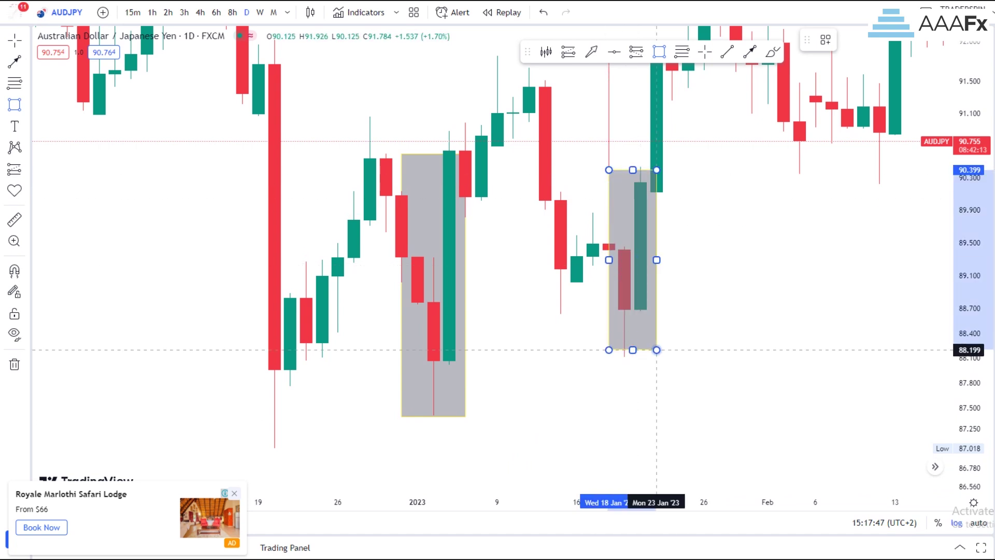
Step: Draw an upward arrow below each rectangle, the first from 86.863 on 2 January to 87.261 on 3 January
drag(863, 264, 721, 332)
click(750, 51)
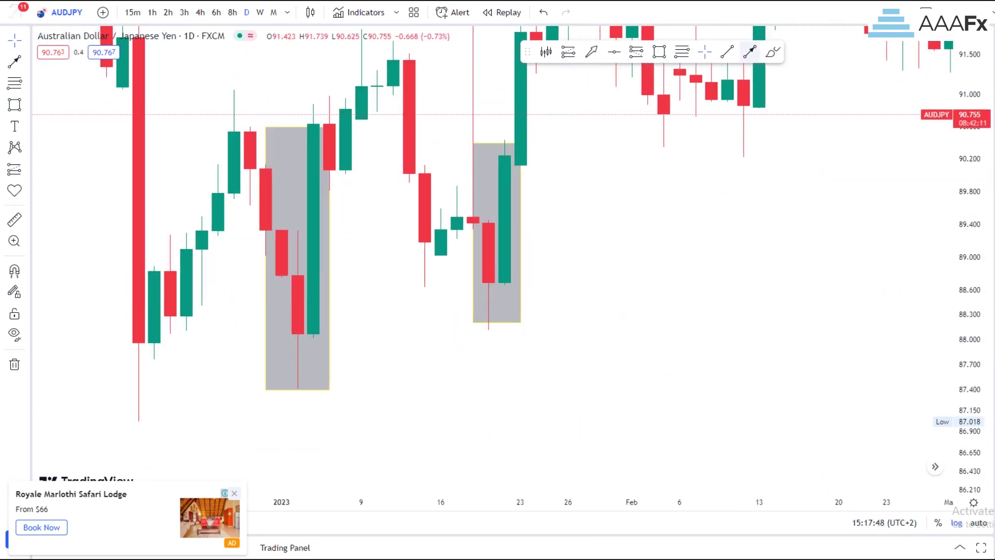
click(281, 435)
click(297, 402)
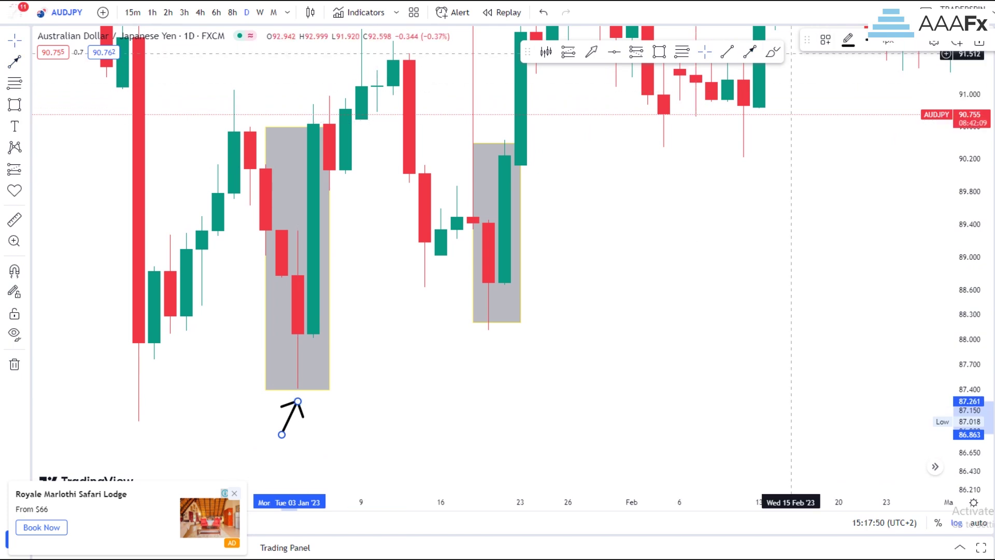
click(487, 391)
click(505, 342)
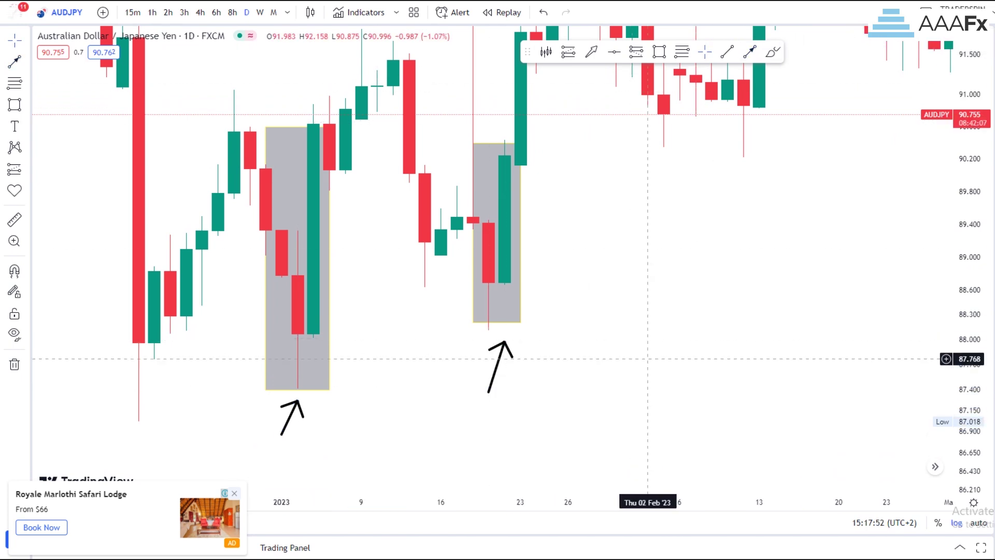
Step: Draw a rectangle around the 10 February swing low, from 9 to 14 February, between about 92.2 and 90.2
drag(584, 363, 657, 347)
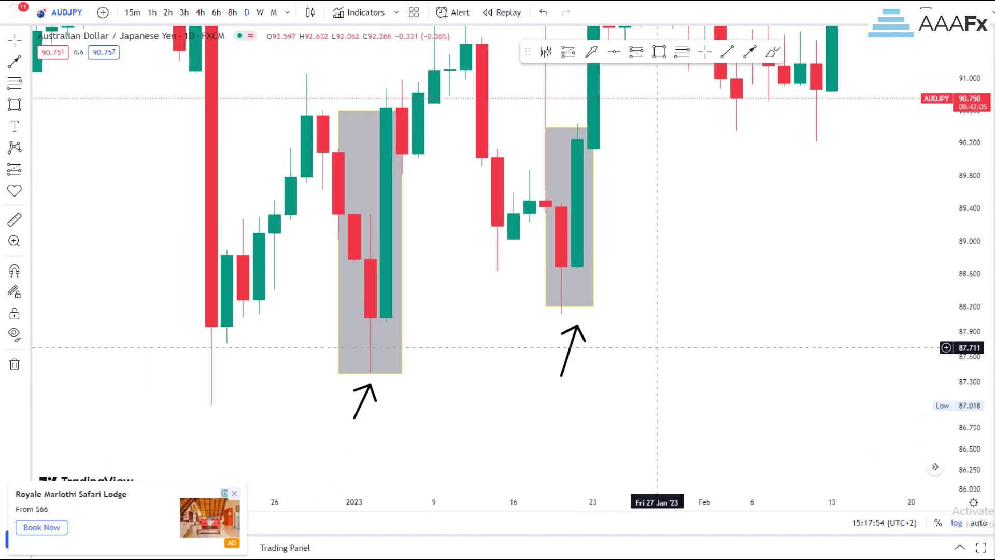
drag(968, 226, 968, 337)
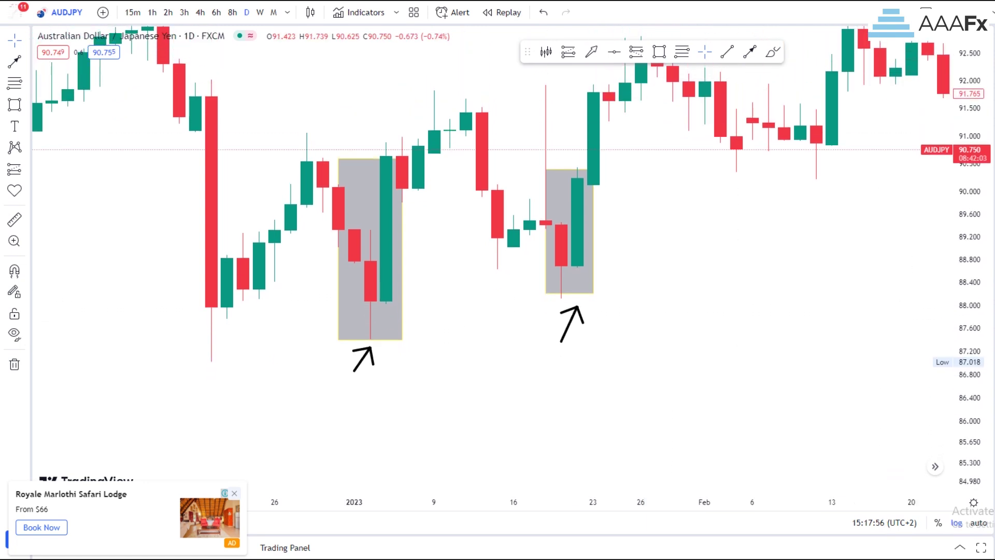
drag(768, 323, 542, 351)
scroll(708, 380, down, 4)
scroll(720, 384, up, 3)
drag(530, 301, 676, 337)
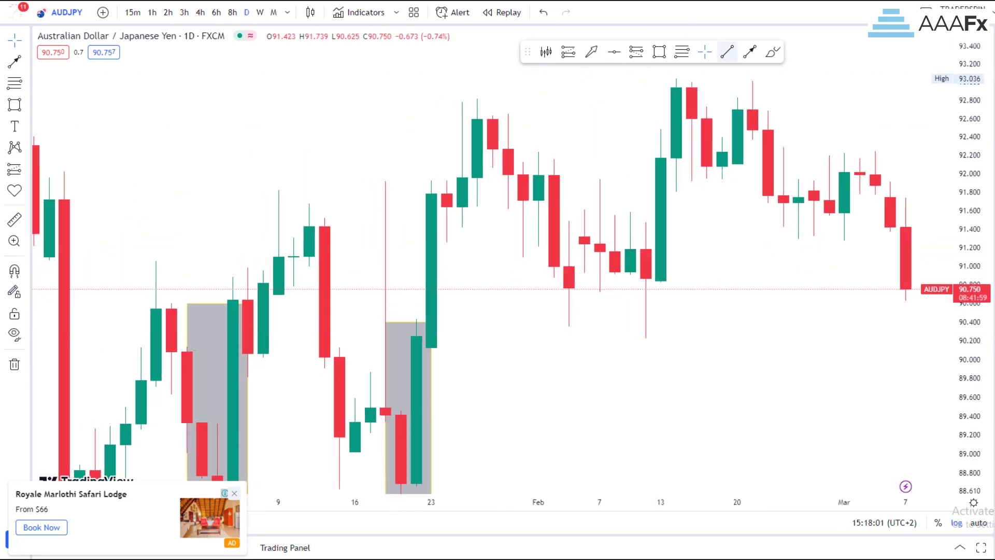
mouse_move(630, 157)
mouse_down()
mouse_move(651, 345)
mouse_move(676, 350)
mouse_up()
Step: Draw a vertical upward arrow below the 10 February rectangle, on 13 February from about 89.1 to 90.0
drag(767, 378, 833, 393)
drag(967, 200, 968, 275)
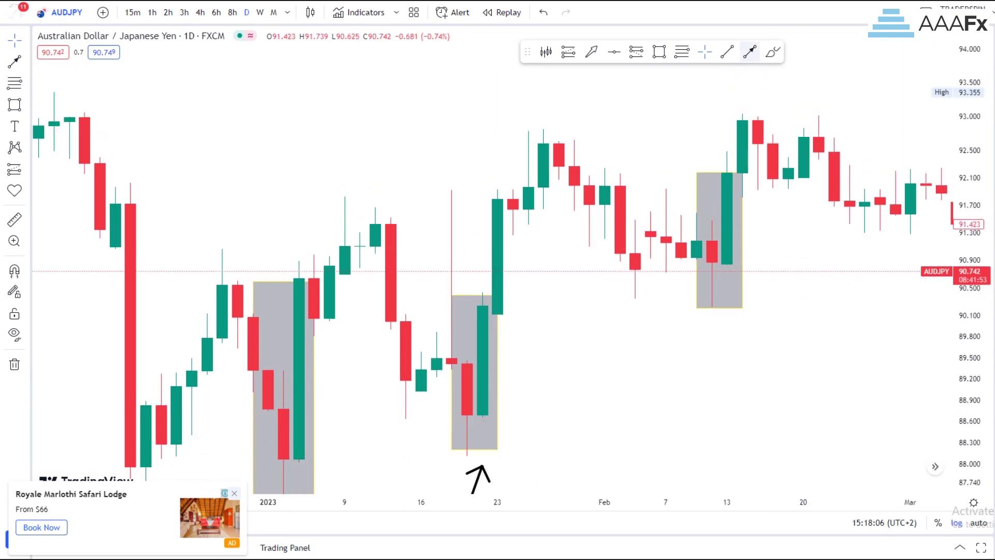
key(alt+t)
scroll(727, 333, down, 3)
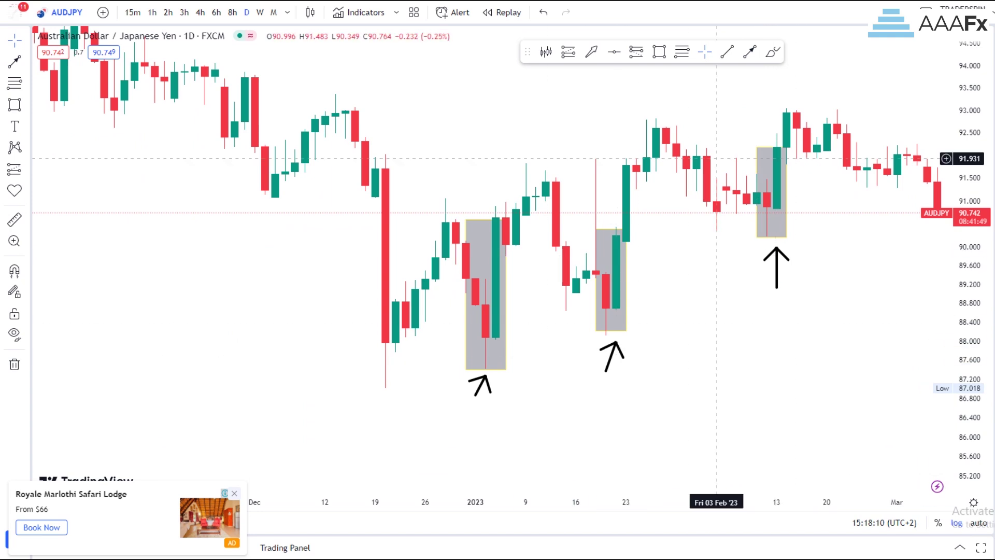
Step: Circle the 19 January swing low with the Brush and sketch freehand strokes beneath the circle
mouse_move(646, 269)
mouse_down()
mouse_move(631, 263)
mouse_move(646, 257)
mouse_move(593, 267)
mouse_move(591, 330)
mouse_move(655, 285)
mouse_up()
click(773, 51)
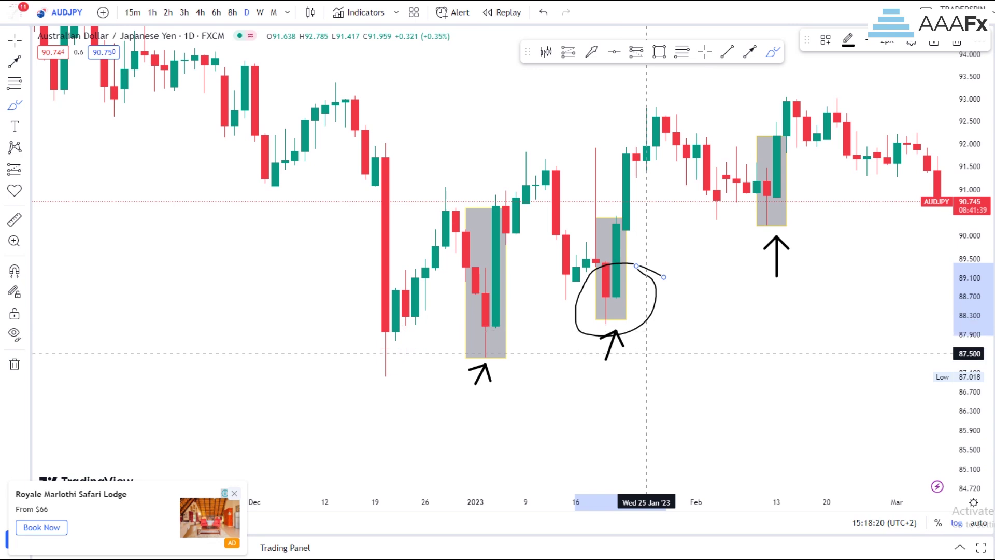
drag(655, 374, 636, 342)
mouse_move(617, 379)
mouse_down()
mouse_move(637, 324)
mouse_move(666, 362)
mouse_up()
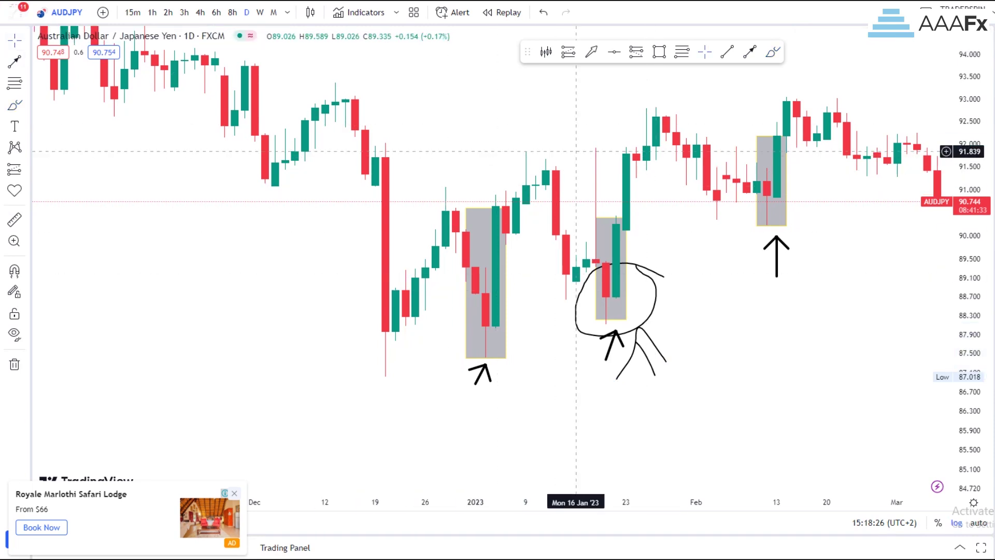
Step: Draw a rising trend line in the empty area above the AUDJPY candles, from about 100.4 in late September to 105.2 in late November
drag(496, 291, 720, 296)
drag(490, 142, 648, 365)
click(727, 51)
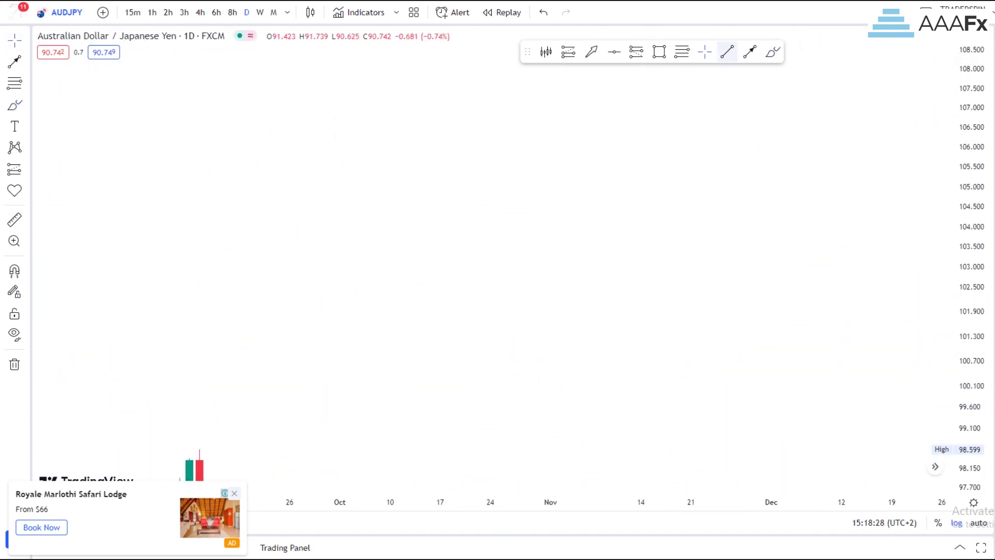
click(360, 344)
click(751, 176)
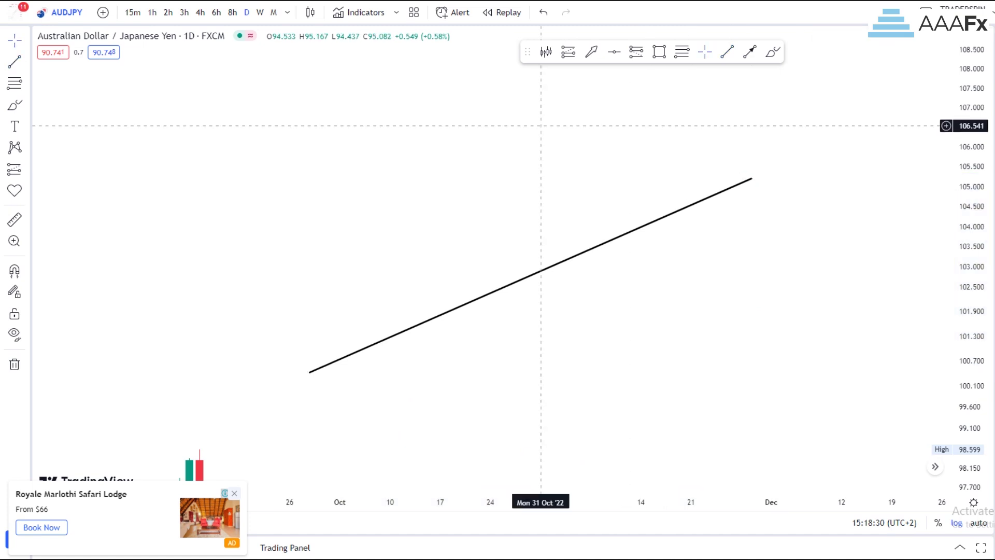
Step: Brush a zigzag price path rising to about 105.6 and 108.1 and falling back to the trend line after each peak
drag(540, 129, 612, 181)
click(773, 52)
drag(381, 418, 391, 239)
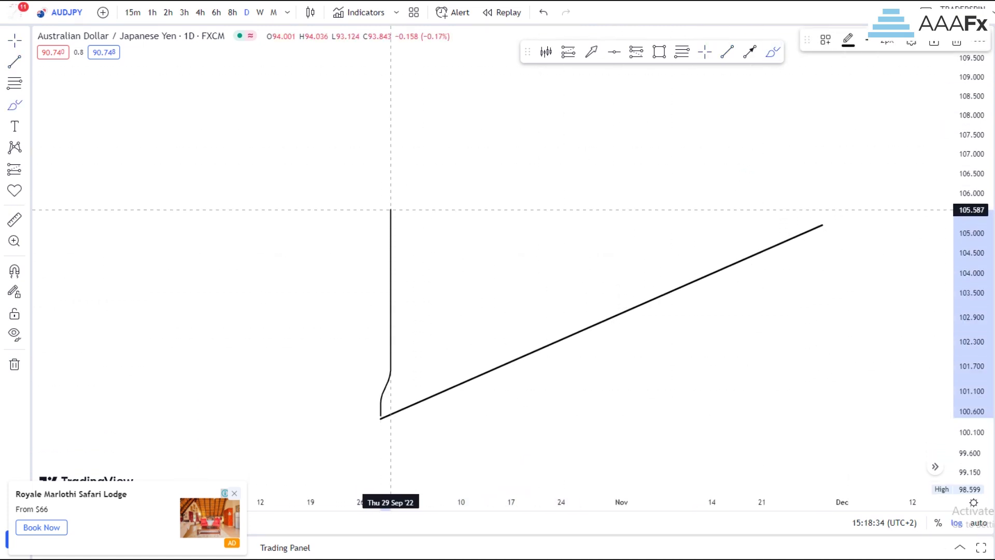
mouse_move(390, 210)
mouse_down()
mouse_move(456, 230)
mouse_move(582, 327)
mouse_up()
mouse_move(591, 283)
mouse_down()
mouse_move(592, 149)
mouse_move(617, 127)
mouse_move(761, 252)
mouse_move(758, 245)
mouse_move(772, 272)
mouse_up()
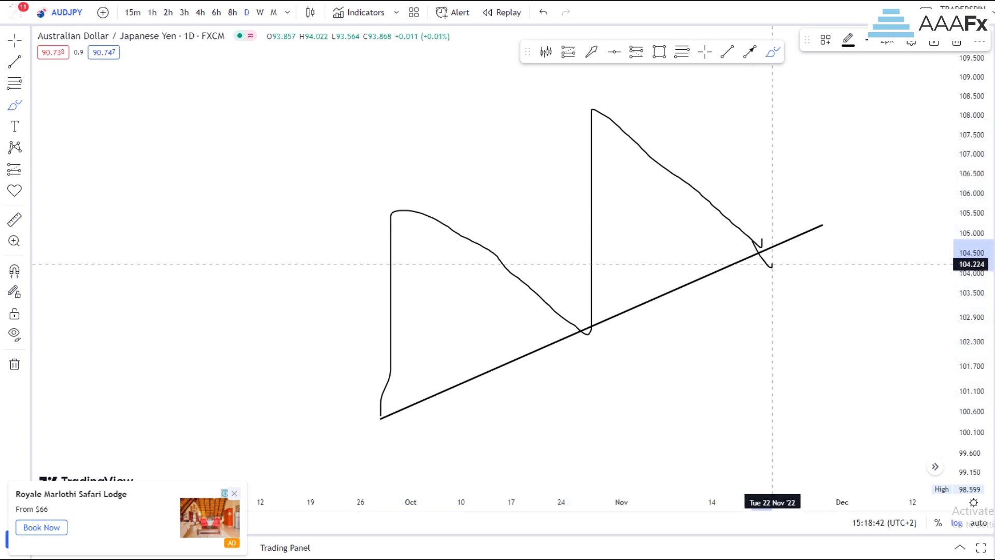
drag(773, 233, 772, 233)
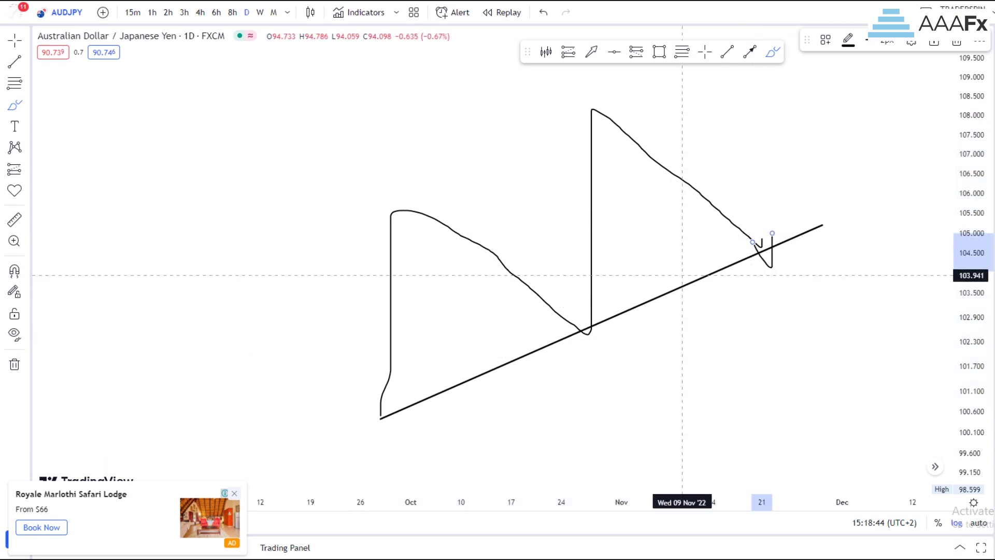
Step: Remove all drawings from the chart and draw a shallower rising trend line from about 102.7 to 104.3
click(15, 364)
click(62, 362)
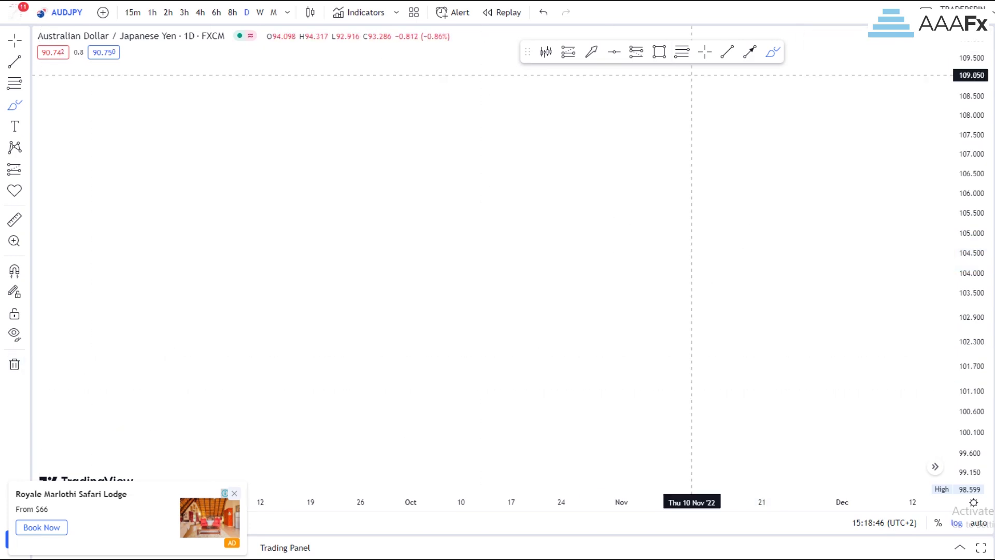
click(271, 324)
click(782, 260)
Step: Brush a price path with three progressively higher peaks, each falling back to the new trend line
click(772, 52)
mouse_move(271, 322)
mouse_down()
mouse_move(291, 218)
mouse_move(390, 263)
mouse_move(430, 305)
mouse_up()
mouse_move(431, 267)
mouse_down()
mouse_move(455, 106)
mouse_move(600, 284)
mouse_move(624, 87)
mouse_move(702, 183)
mouse_move(752, 270)
mouse_up()
Step: Draw an upward arrow below the sketched path's mid-November touch of the trend line, from about 102.6 to 103.8
drag(971, 387, 954, 325)
scroll(783, 335, up, 2)
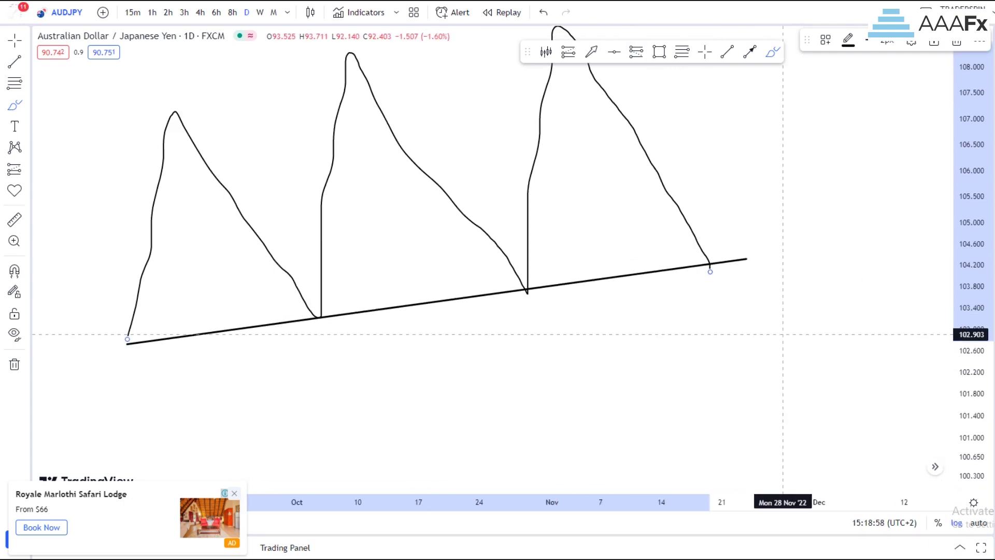
click(750, 51)
click(686, 350)
click(710, 284)
click(831, 350)
Step: Draw an upward arrow below the sketched path's late-October touch and nudge it up to point at about 103.4
scroll(913, 316, up, 2)
scroll(913, 316, down, 1)
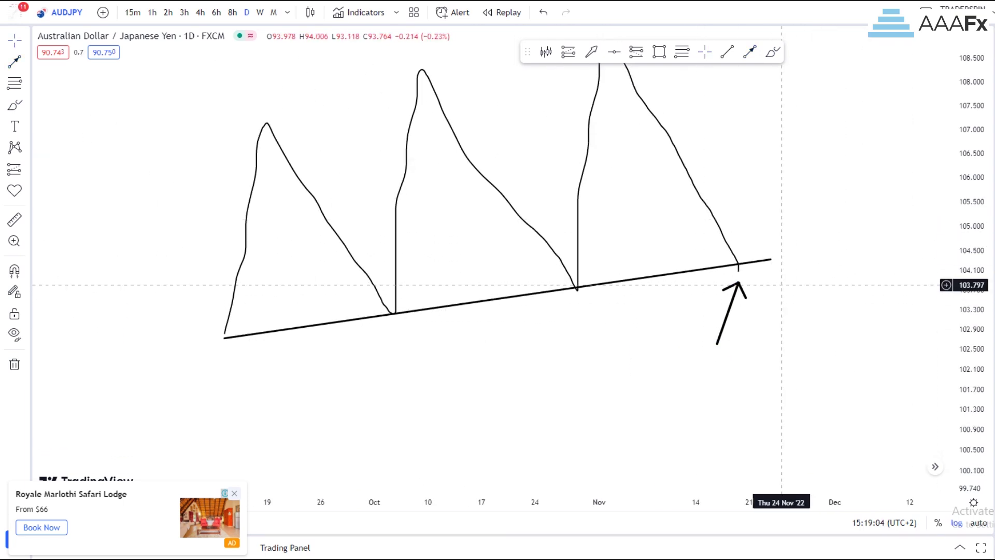
scroll(951, 356, up, 1)
click(750, 52)
drag(517, 389, 540, 331)
click(611, 313)
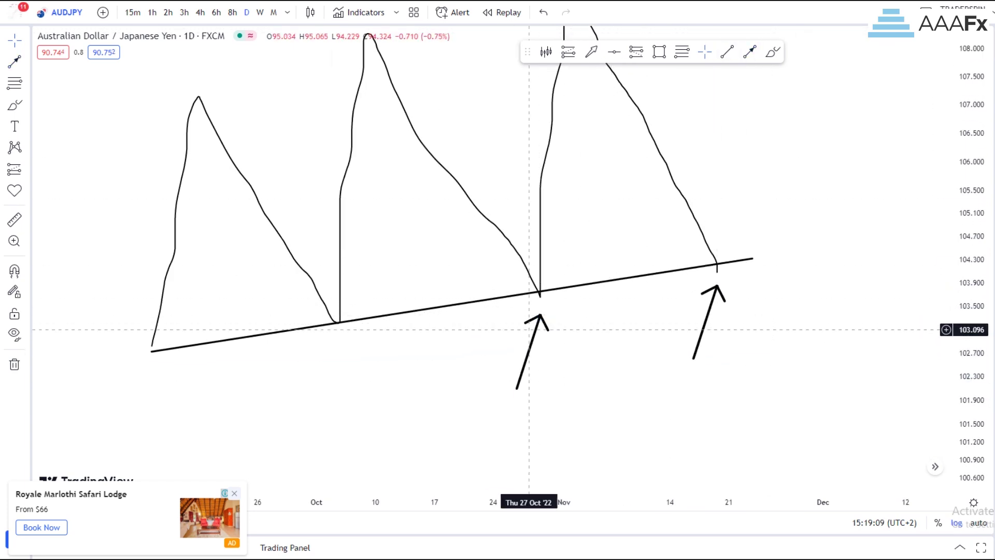
mouse_move(529, 334)
mouse_down()
mouse_move(529, 323)
mouse_move(535, 330)
mouse_up()
click(611, 322)
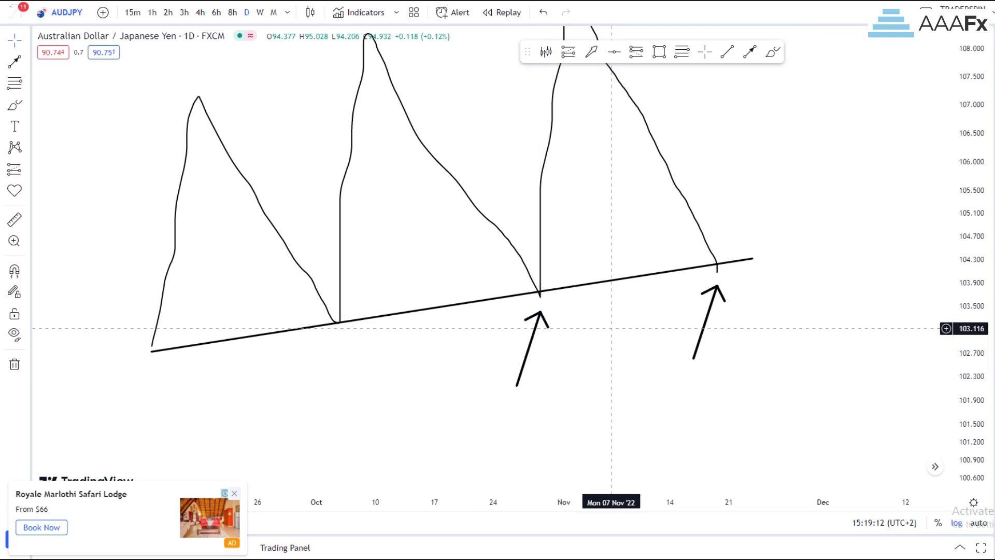
Step: Draw a rectangle around the sketched late-October low, from 25 October to 1 November, between 104.879 and 103.523
scroll(606, 323, up, 3)
drag(970, 312, 969, 217)
drag(483, 336, 670, 308)
click(658, 51)
drag(543, 185, 622, 291)
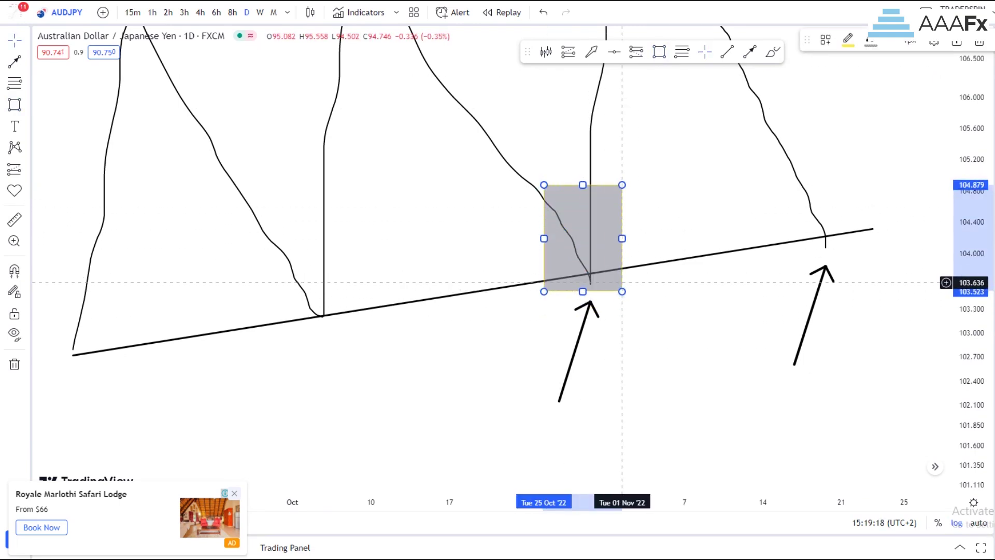
drag(686, 342, 643, 336)
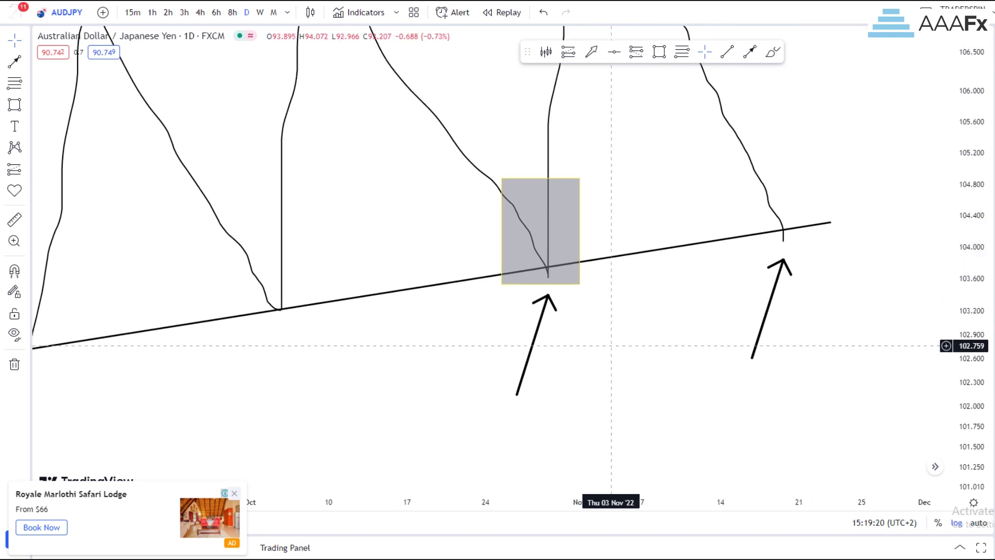
Step: Draw a thin horizontal rectangle under the late-October low at about 103.6, from 21 October to 28 November, and narrow its height
click(580, 234)
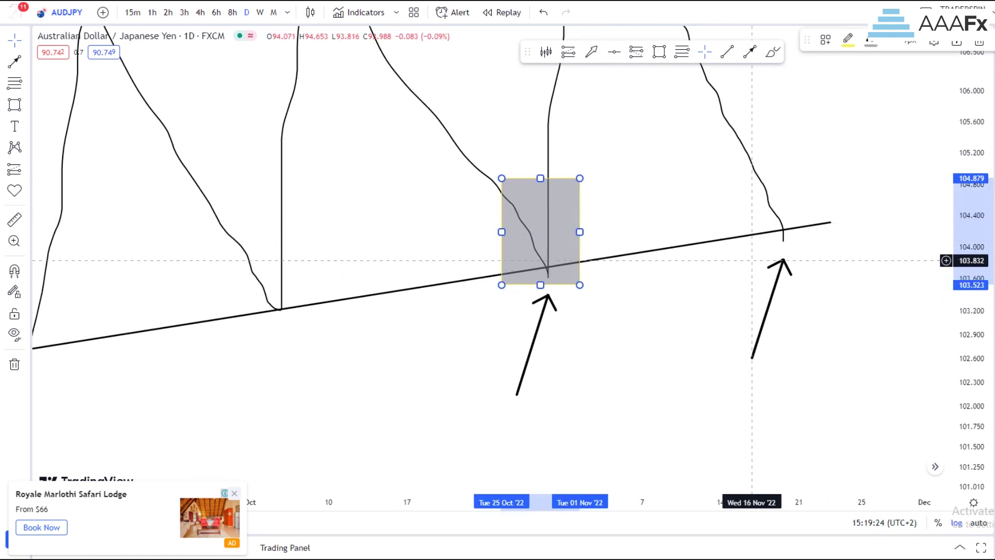
drag(752, 259, 725, 262)
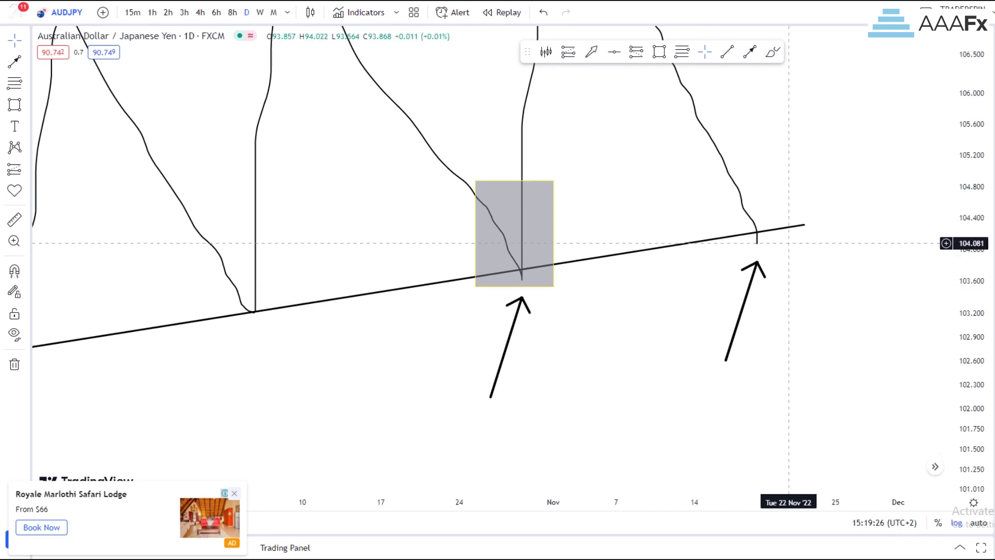
scroll(789, 243, up, 3)
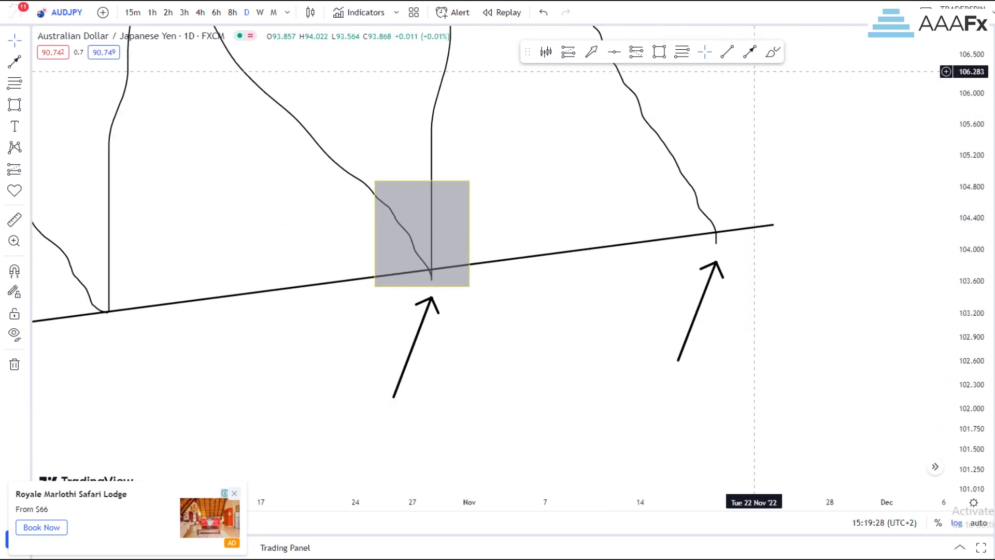
drag(792, 292, 832, 308)
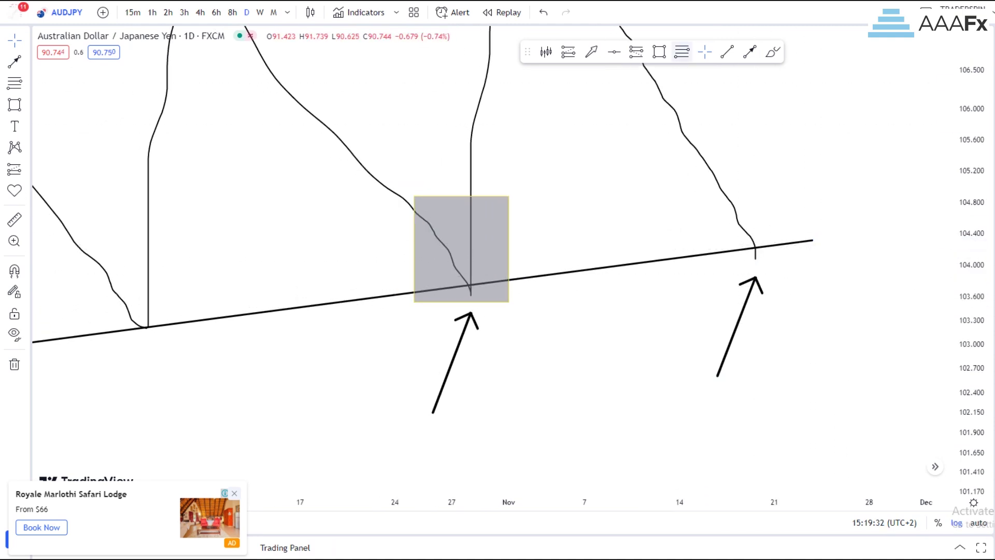
click(658, 51)
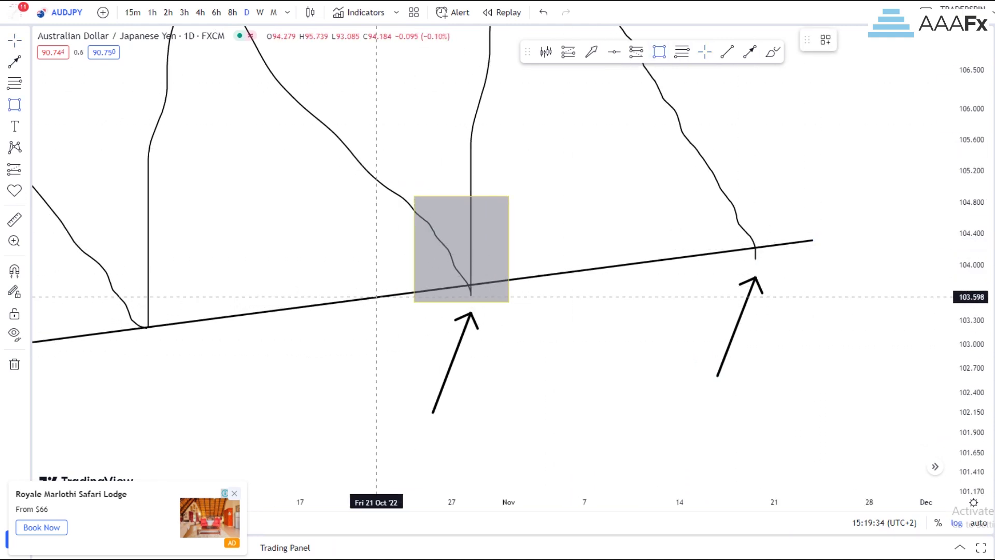
drag(377, 296, 870, 304)
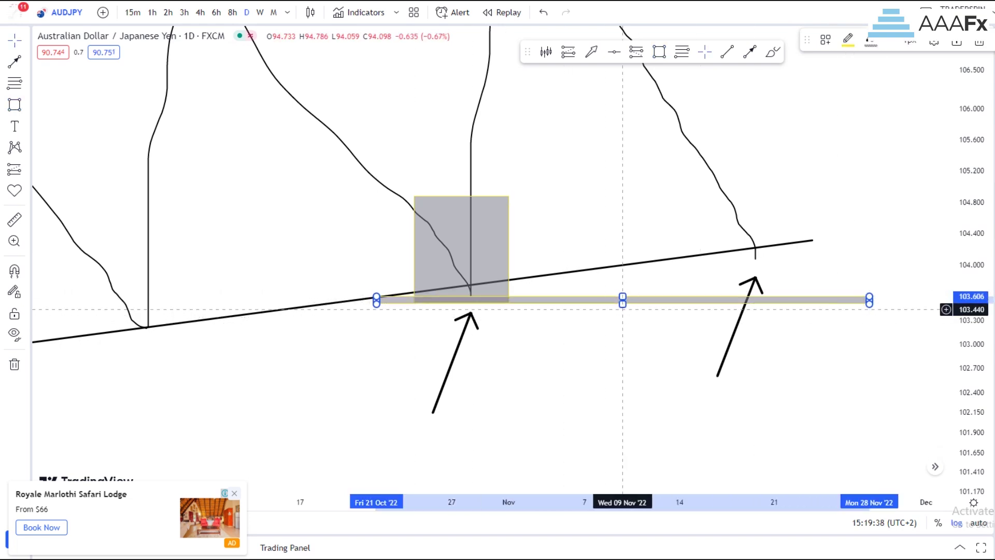
drag(622, 305, 623, 301)
click(622, 275)
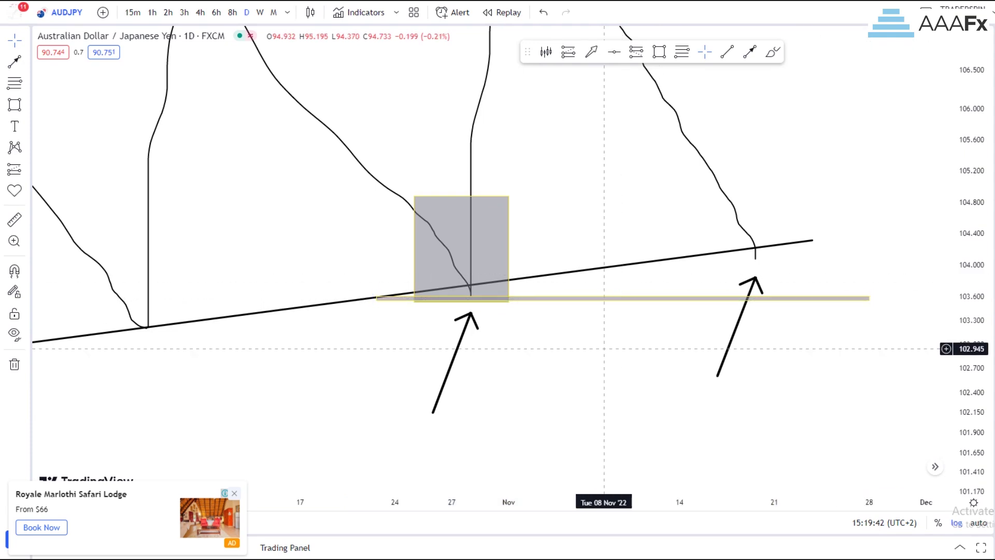
Step: Draw a second arrow pointing at the late-October low, from 102.961 on 24 October up to 103.555
scroll(809, 304, down, 3)
drag(630, 392, 689, 413)
scroll(688, 413, up, 4)
drag(968, 390, 968, 342)
drag(643, 357, 653, 359)
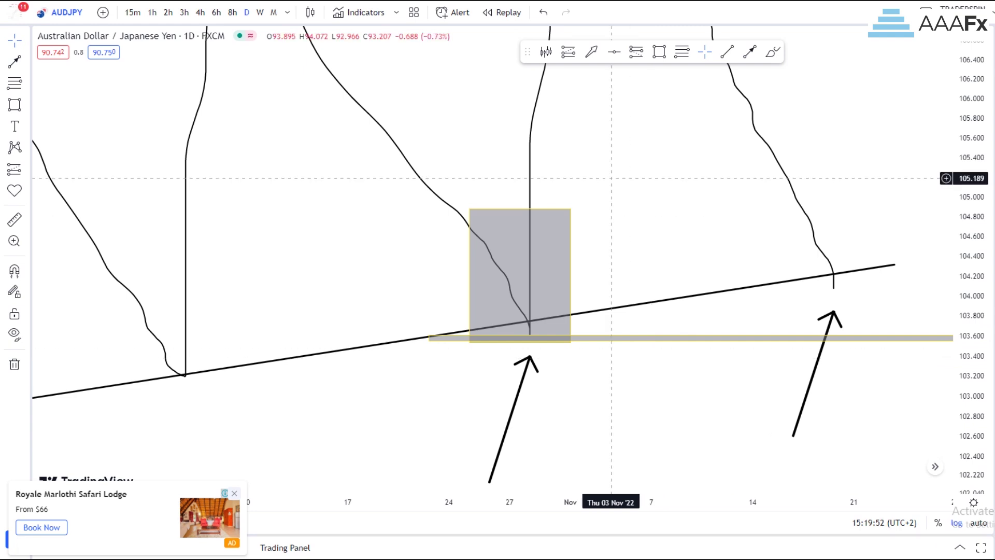
click(449, 400)
click(530, 341)
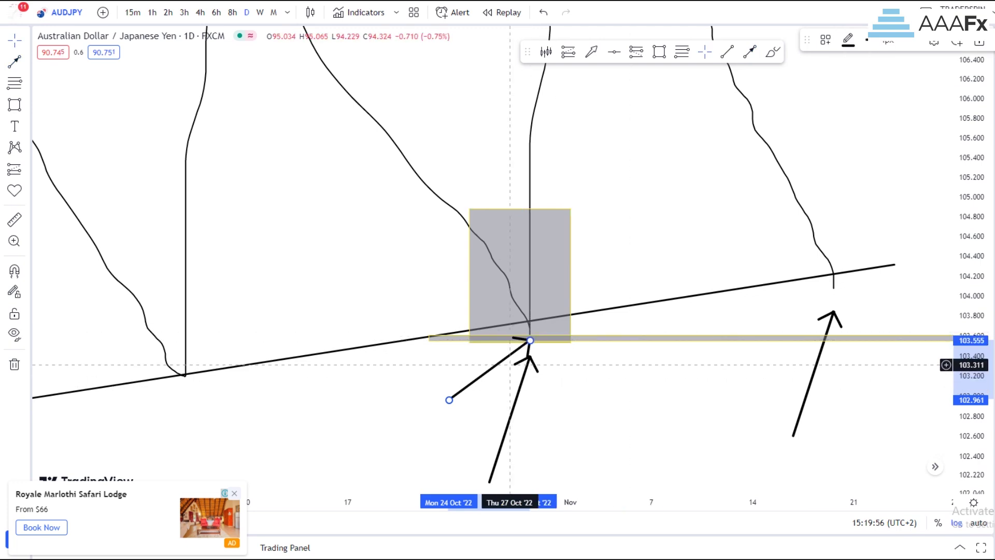
mouse_move(510, 361)
mouse_down()
mouse_move(510, 348)
mouse_move(511, 362)
mouse_up()
Step: Brush a price path breaking below the trend line and thin rectangle, from about 104.9 to 103.0, and delete that stroke
click(713, 383)
drag(713, 383, 639, 339)
click(772, 51)
drag(738, 160, 800, 353)
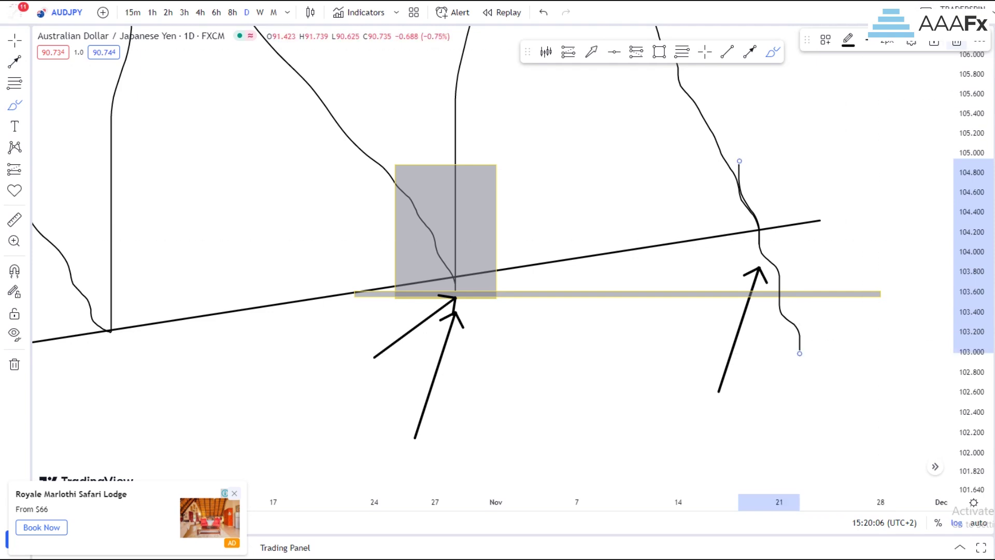
click(956, 43)
click(15, 41)
Step: Brush a rebound from the mid-November touch of the trend line up to about 106.8 on 25 November
drag(821, 184, 656, 276)
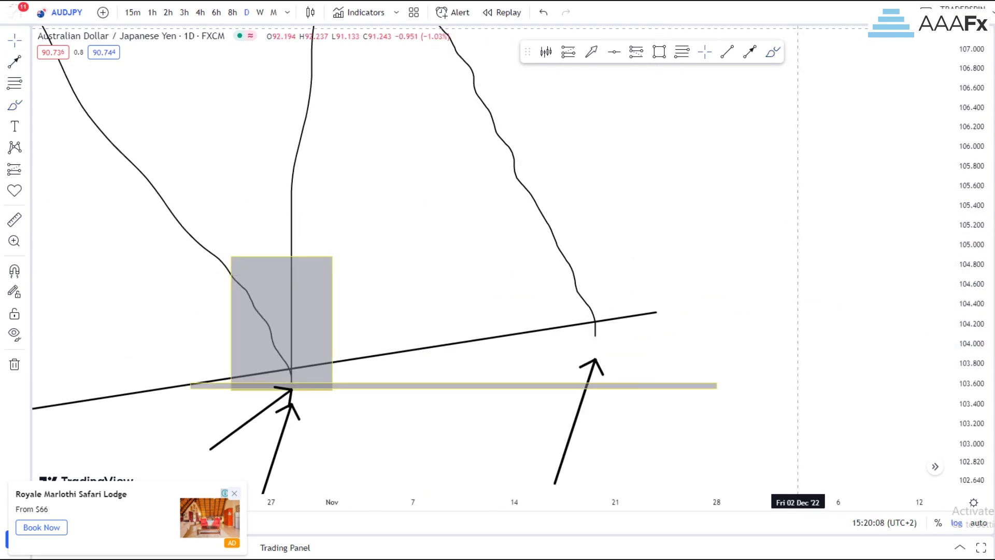
drag(596, 324, 696, 68)
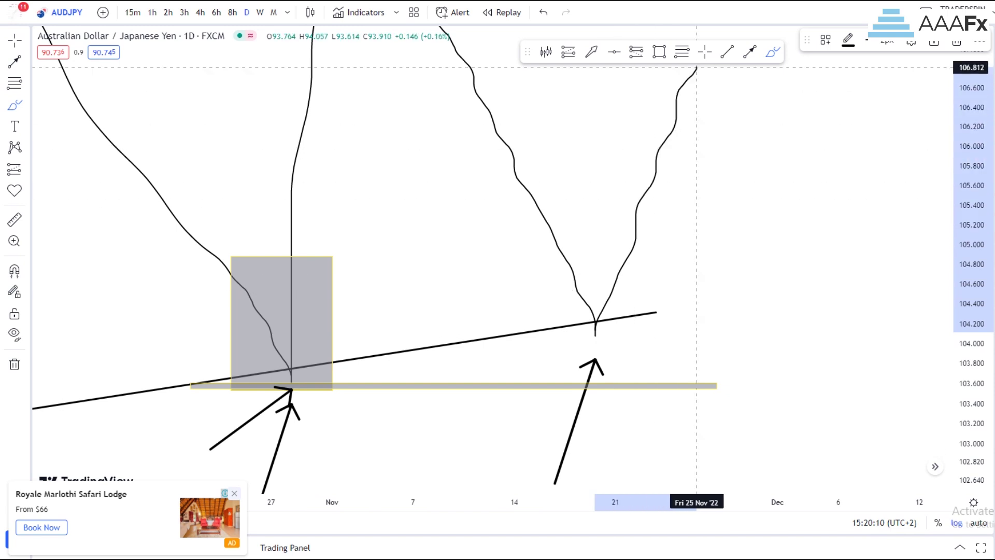
Step: Remove all drawings from the AUDJPY chart
click(14, 364)
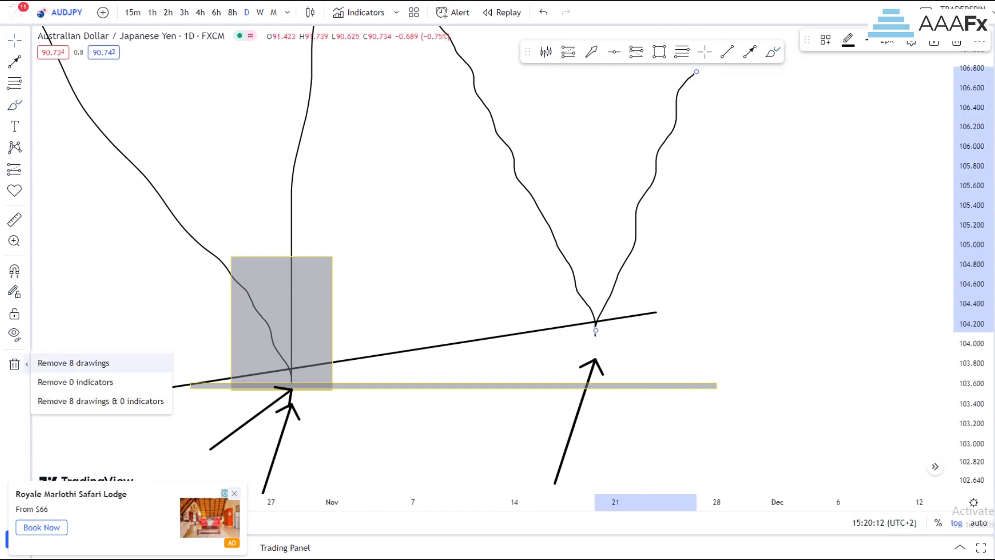
click(78, 361)
click(15, 364)
click(73, 361)
Step: Switch the chart to CADJPY and remove all of its drawings
scroll(700, 415, down, 10)
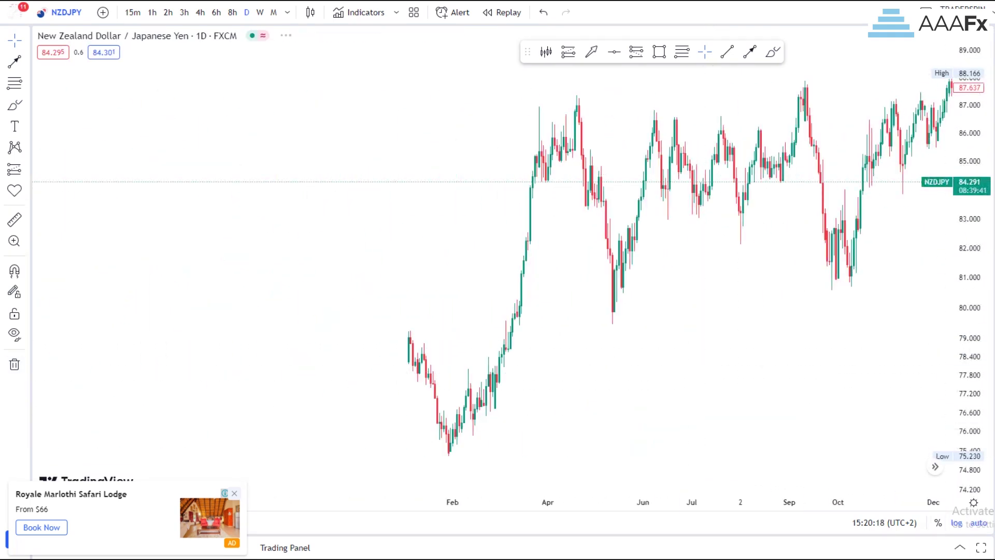
key(Down)
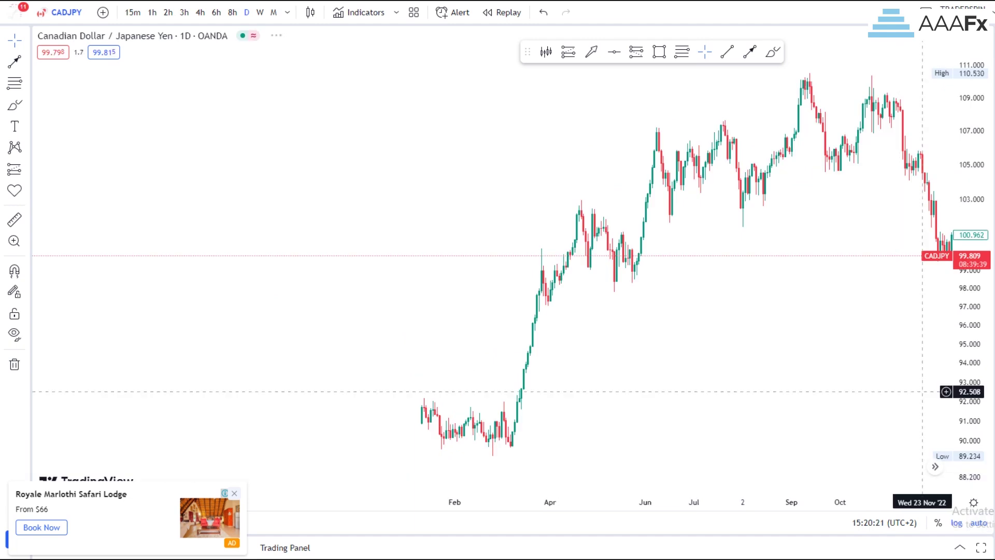
drag(898, 477, 475, 320)
scroll(642, 400, up, 6)
click(15, 364)
click(57, 363)
Step: Draw a rising trend line from the 19 January low at 94.612 through the early-February lows to about 97.6 on 20 February
scroll(511, 387, up, 5)
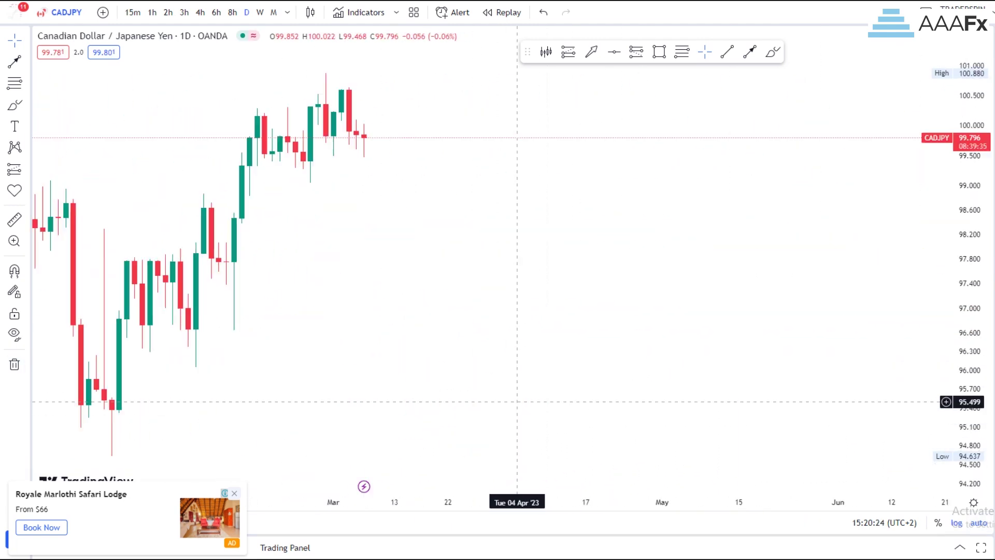
drag(968, 363, 969, 259)
drag(406, 364, 855, 187)
scroll(643, 384, up, 3)
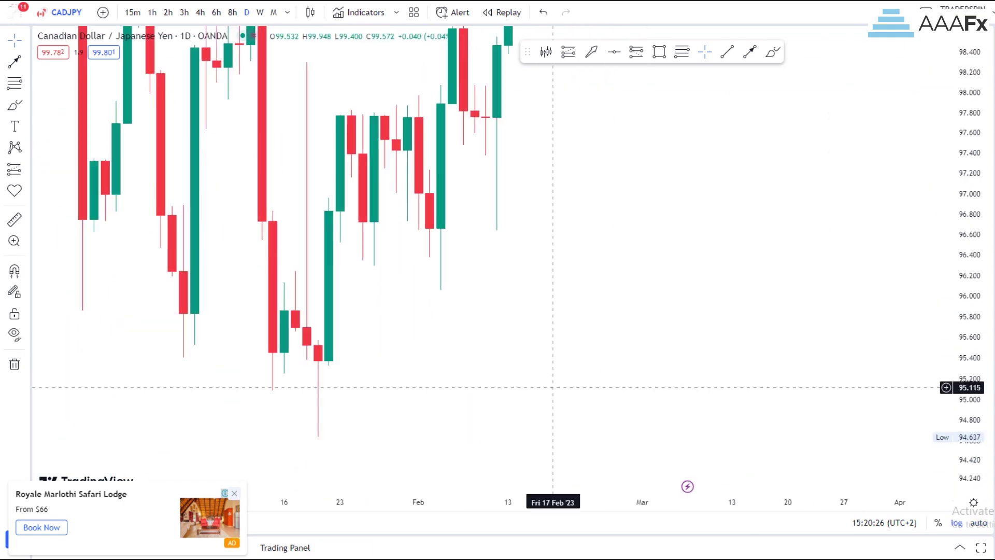
scroll(418, 384, up, 3)
drag(968, 186, 968, 308)
drag(525, 300, 741, 279)
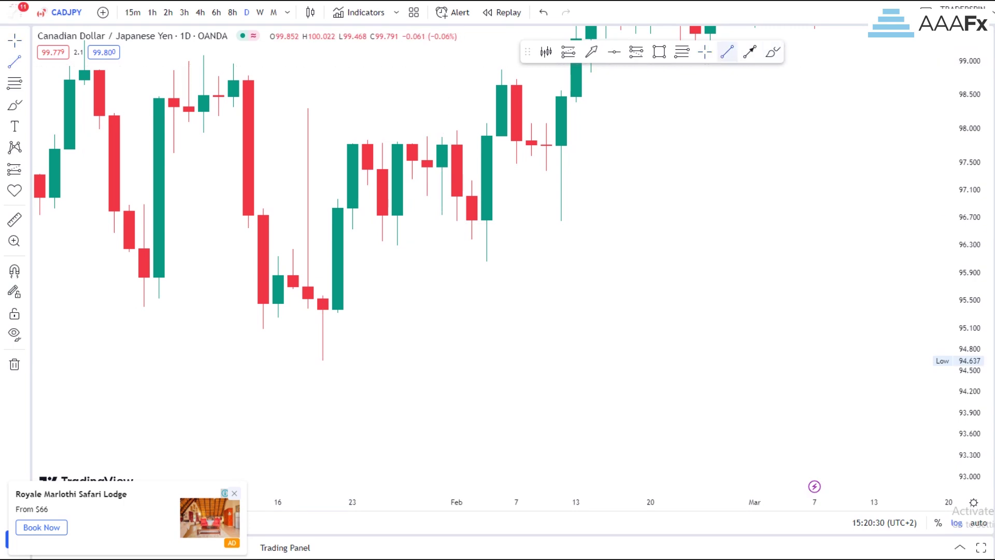
click(322, 360)
click(651, 156)
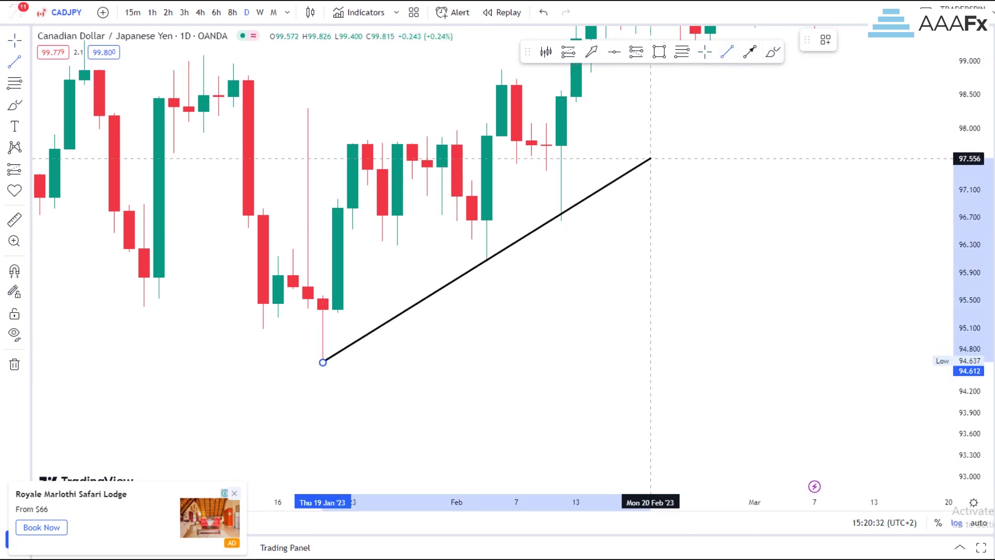
Step: Draw a vertical upward arrow at the trend line's early-February touch, on 2 February from 94.765 to about 96.0
drag(591, 321, 791, 369)
scroll(791, 370, up, 2)
scroll(793, 342, down, 4)
drag(969, 316, 968, 358)
drag(849, 346, 803, 377)
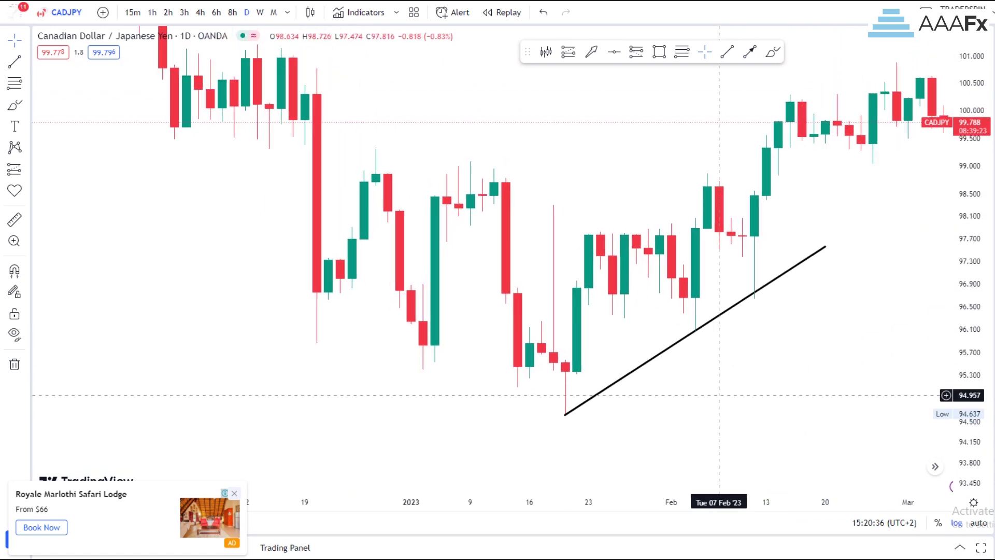
scroll(733, 390, up, 3)
drag(968, 353, 968, 340)
scroll(622, 363, up, 5)
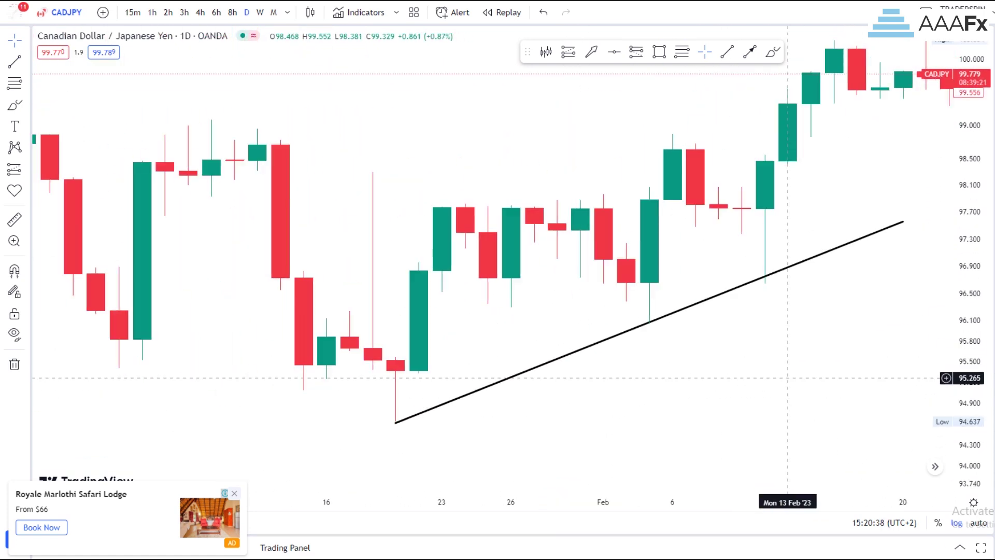
click(553, 414)
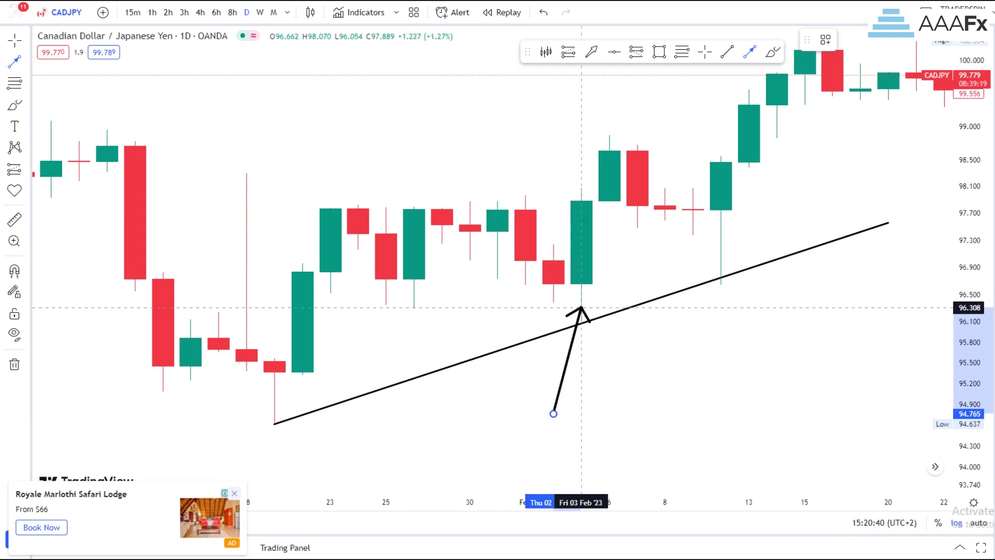
click(553, 330)
click(748, 364)
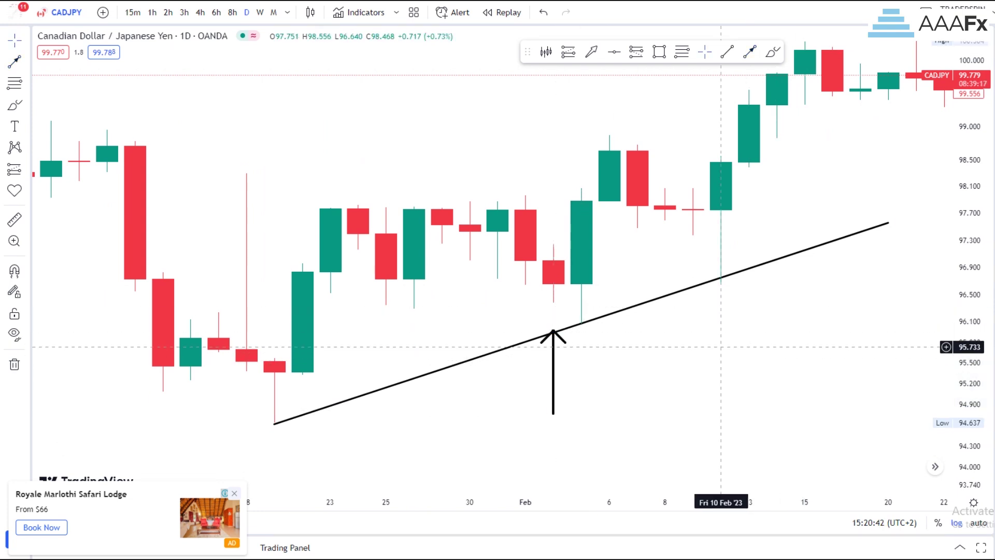
Step: Sketch a freehand path from the 10 February candle's wick down through the trend line to about 95.9 on 14 February
scroll(721, 346, down, 2)
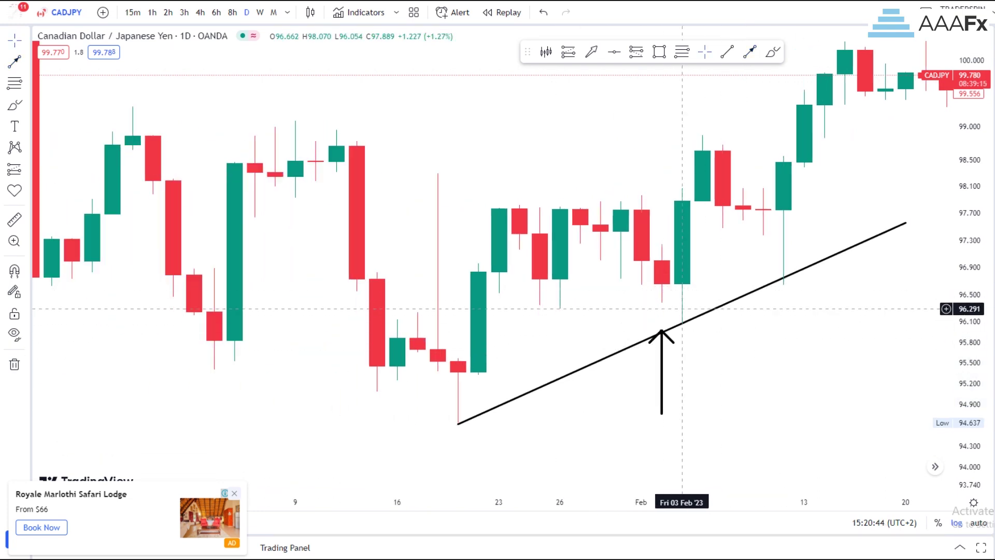
scroll(682, 309, down, 3)
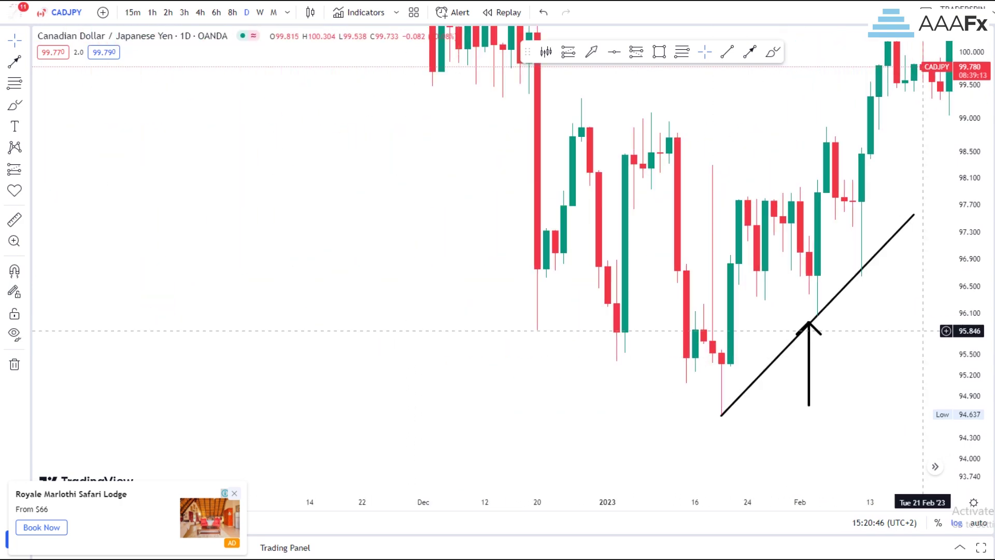
scroll(772, 329, up, 3)
drag(794, 306, 713, 334)
drag(594, 258, 623, 361)
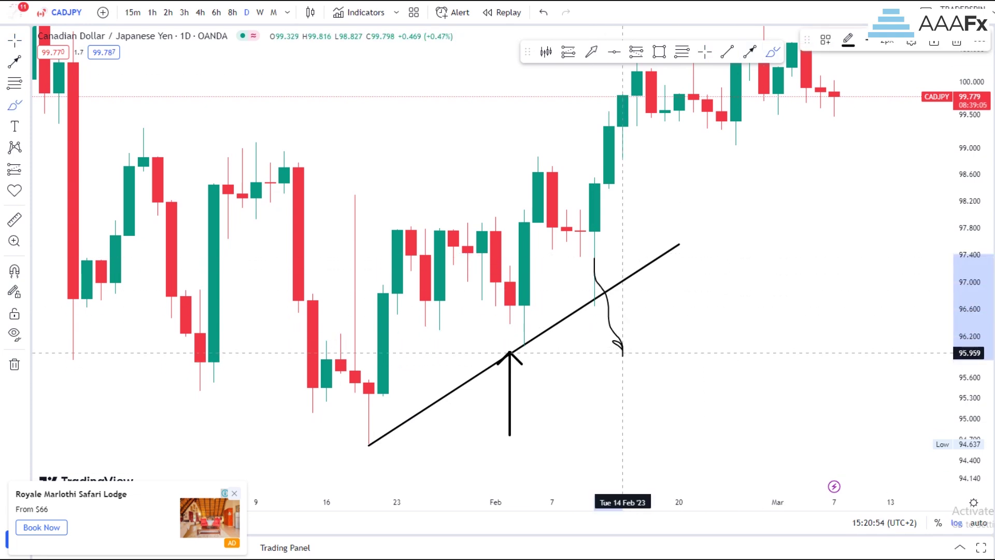
Step: Draw a thin horizontal rectangle at the early-February swing low, from 30 January to 24 February between 96.186 and 96.046
key(alt+shift+r)
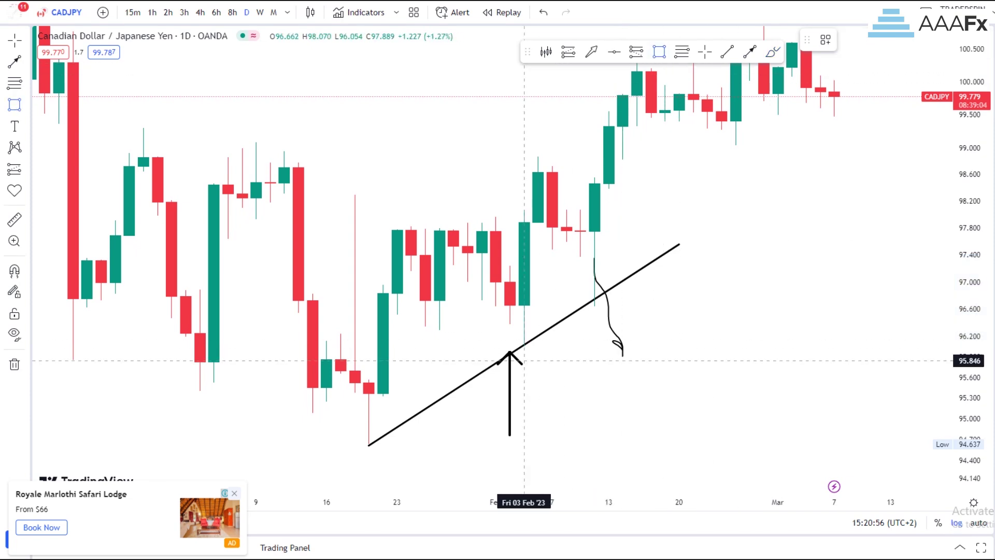
click(468, 338)
drag(580, 352, 689, 332)
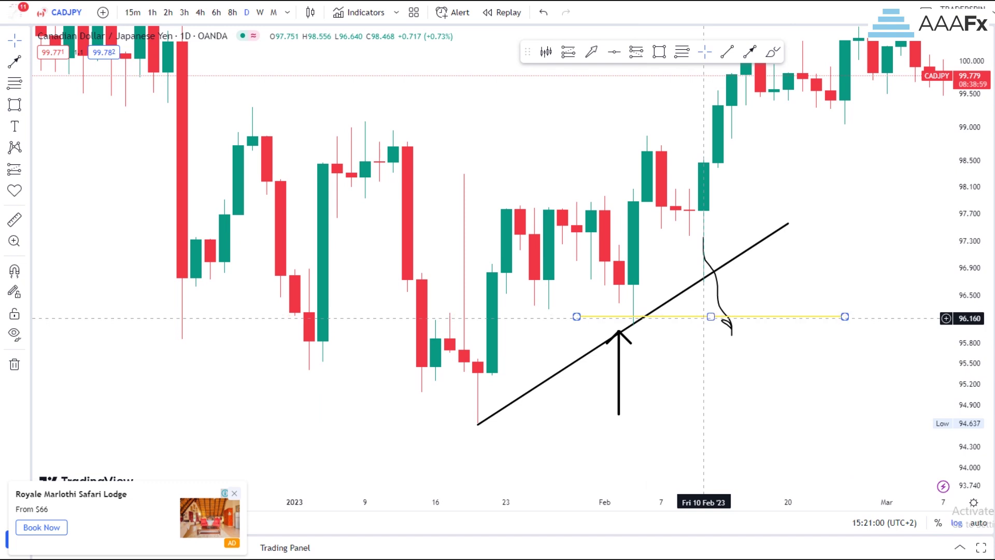
drag(711, 317, 718, 322)
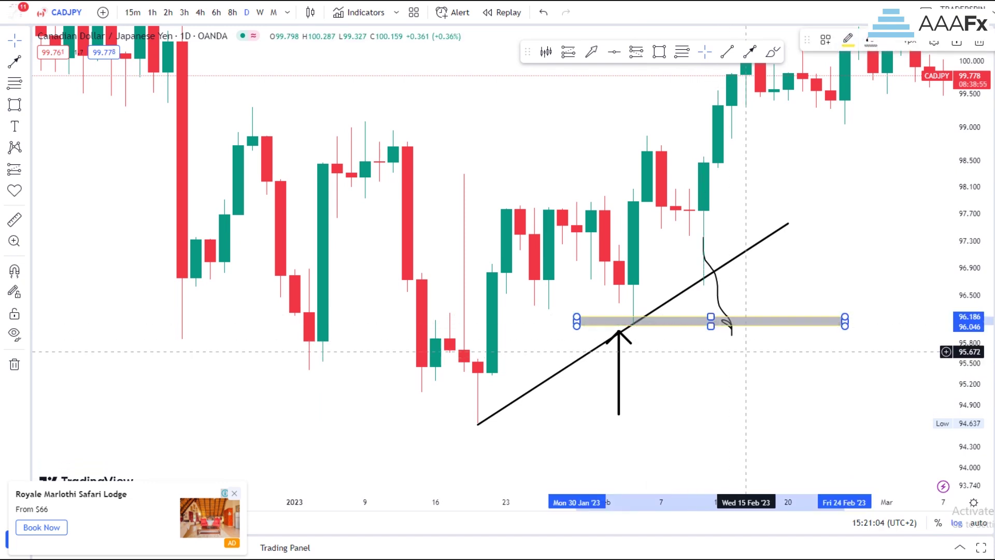
drag(711, 318, 713, 325)
Step: Delete the thin horizontal rectangle and the freehand path crossing the trend line
click(978, 43)
scroll(790, 332, up, 3)
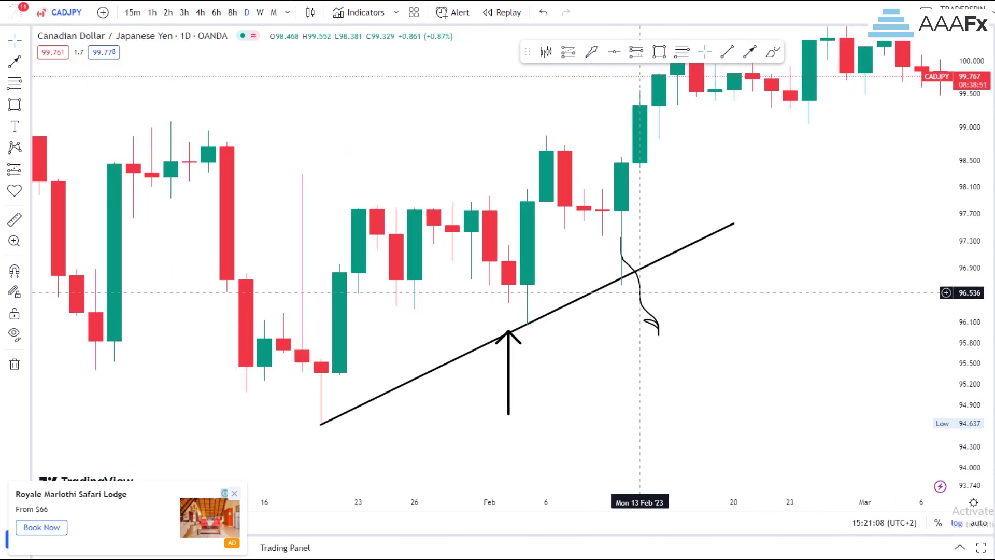
click(639, 291)
click(957, 45)
Step: Draw an arrow towards the trend line's 10 February touch, from about 95.6 on 15 February to about 96.6 on 13 February
drag(777, 363, 916, 335)
click(750, 52)
click(816, 326)
click(777, 261)
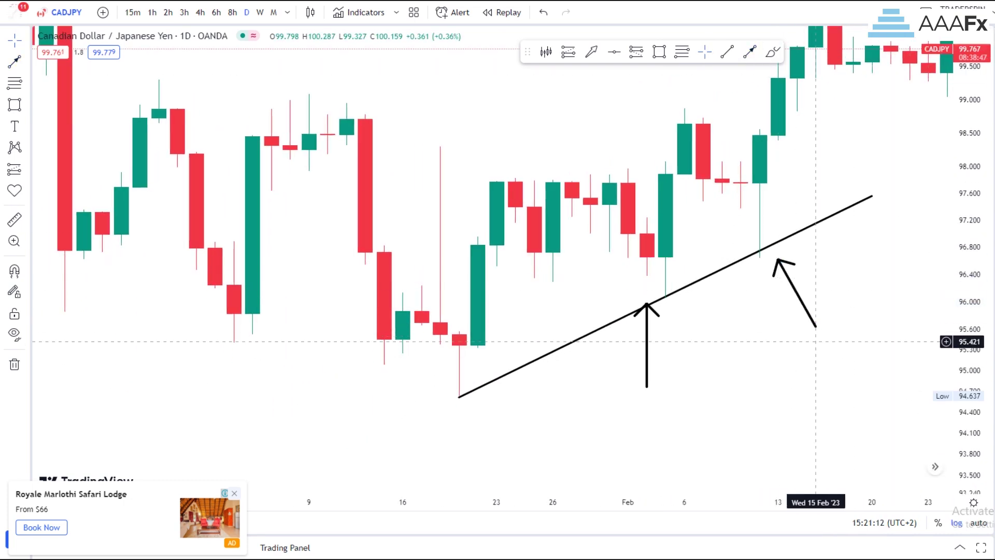
Step: Mark the early-February swing low with a thin horizontal rectangle from 31 January to 17 February, between 96.074 and 95.953
key(alt+shift+r)
scroll(778, 327, up, 3)
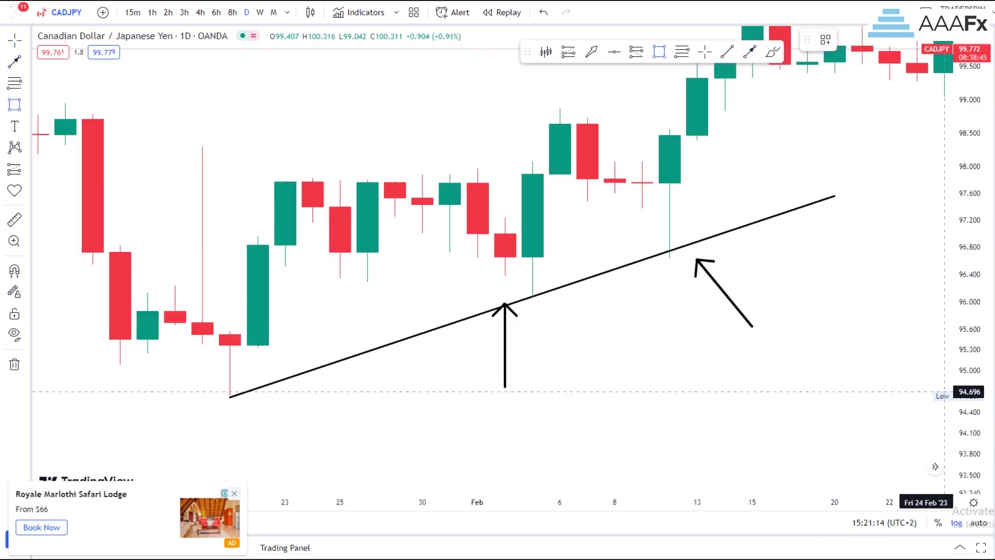
drag(450, 306, 807, 317)
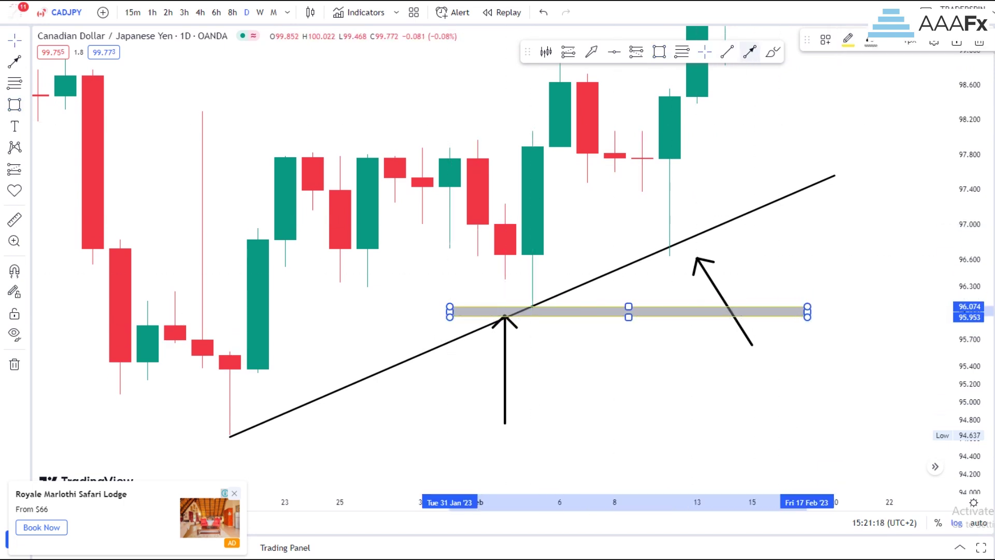
Step: Draw a rectangle around the early-February swing-low candles, from 1 to 6 February between about 97.9 and 96.1
click(773, 52)
click(659, 52)
mouse_move(478, 145)
mouse_down()
mouse_move(511, 251)
mouse_move(559, 306)
mouse_up()
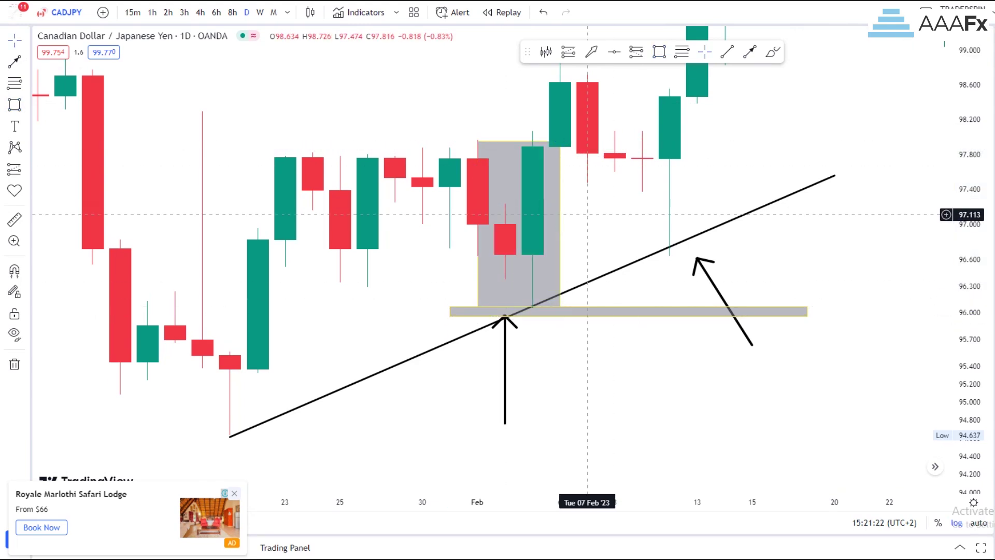
Step: Draw an arrow pointing at the 3 February swing low, from 94.972 on 1 February to 95.933 on 3 February
drag(587, 214, 622, 214)
click(749, 52)
click(512, 404)
drag(512, 405, 567, 319)
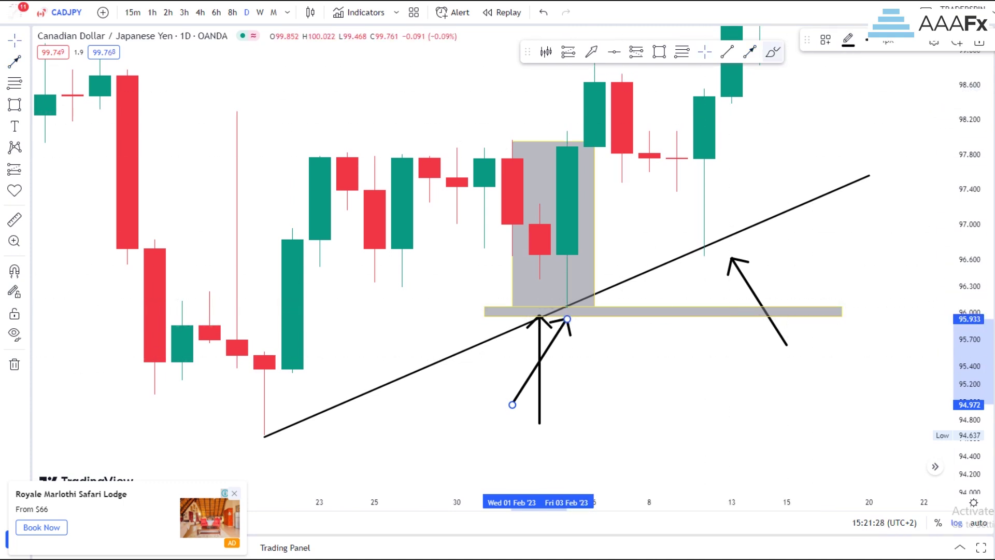
Step: Sketch freehand a decline from the 6 February candle through the trend line, a loop around the 10 February touch and a rebound
click(773, 52)
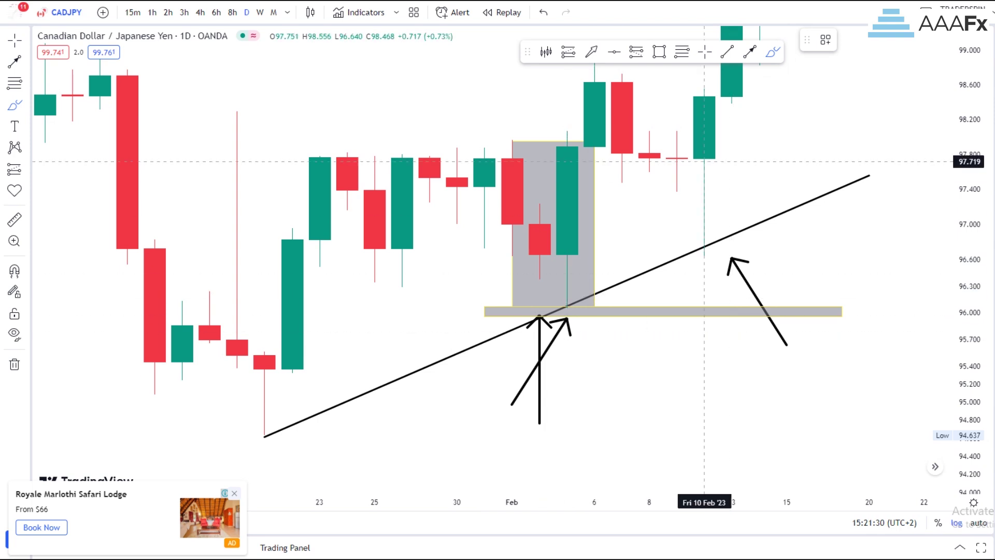
mouse_move(595, 106)
mouse_down()
mouse_move(706, 208)
mouse_move(760, 320)
mouse_move(760, 371)
mouse_move(732, 353)
mouse_up()
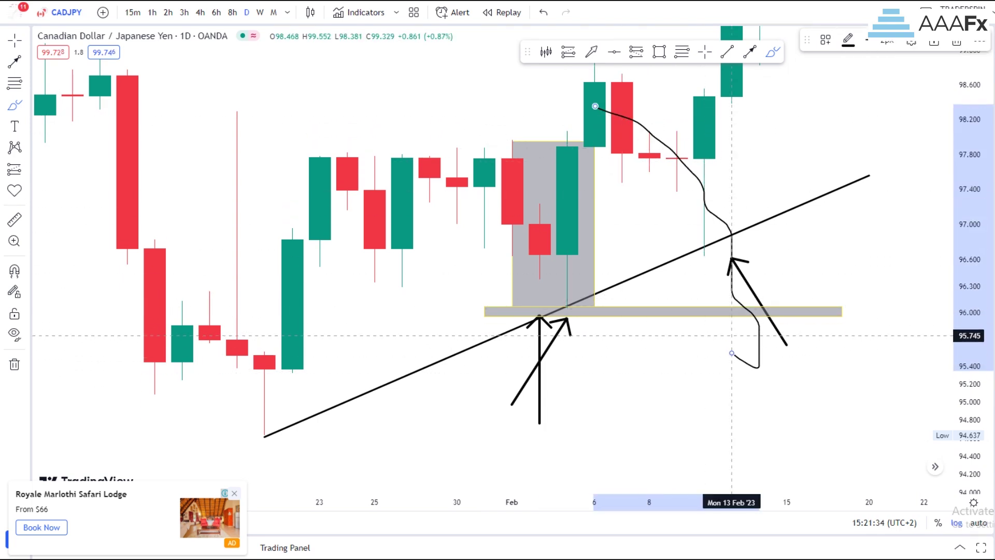
mouse_move(784, 218)
mouse_down()
mouse_move(708, 217)
mouse_move(676, 284)
mouse_move(732, 219)
mouse_up()
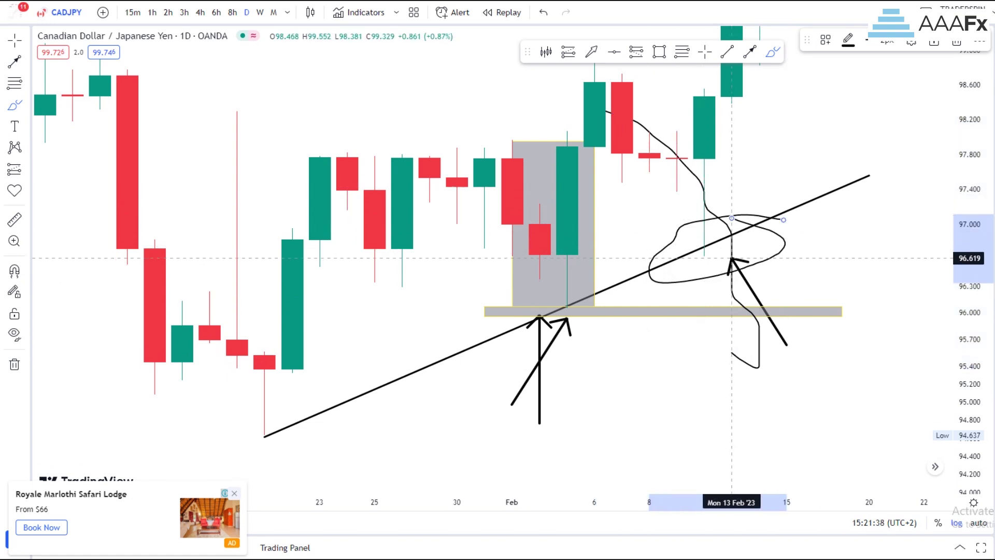
mouse_move(707, 281)
mouse_down()
mouse_move(732, 251)
mouse_move(815, 74)
mouse_up()
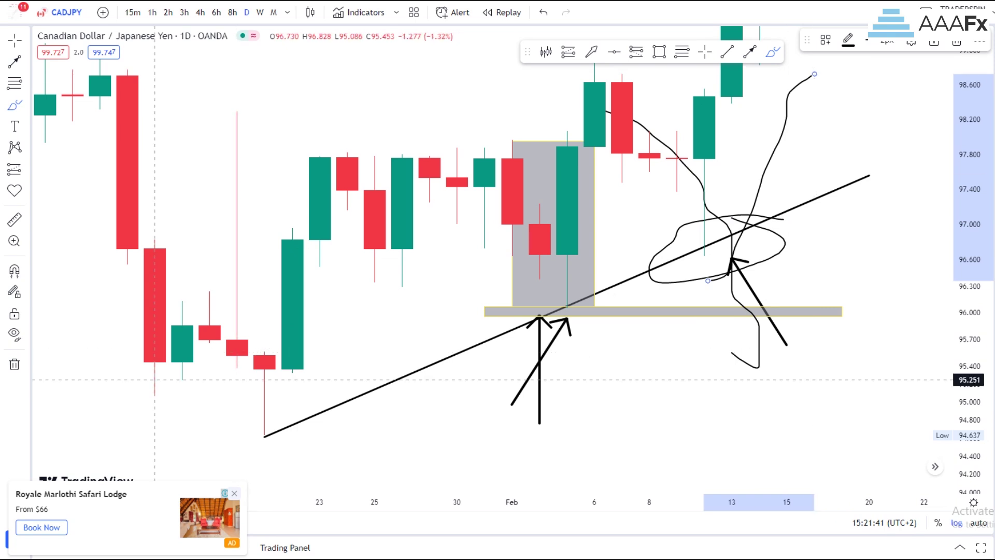
Step: Remove all drawings from the CADJPY daily chart
click(14, 364)
click(78, 362)
scroll(285, 311, down, 10)
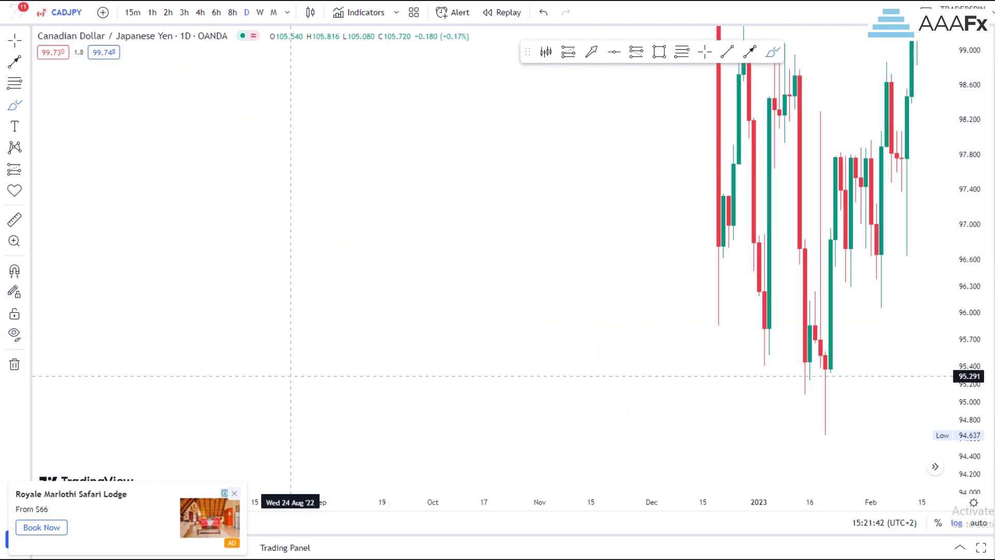
mouse_move(951, 83)
mouse_down()
mouse_move(952, 267)
mouse_move(968, 267)
mouse_move(968, 399)
mouse_up()
click(15, 41)
drag(744, 181, 579, 242)
click(15, 365)
click(57, 360)
scroll(506, 358, down, 3)
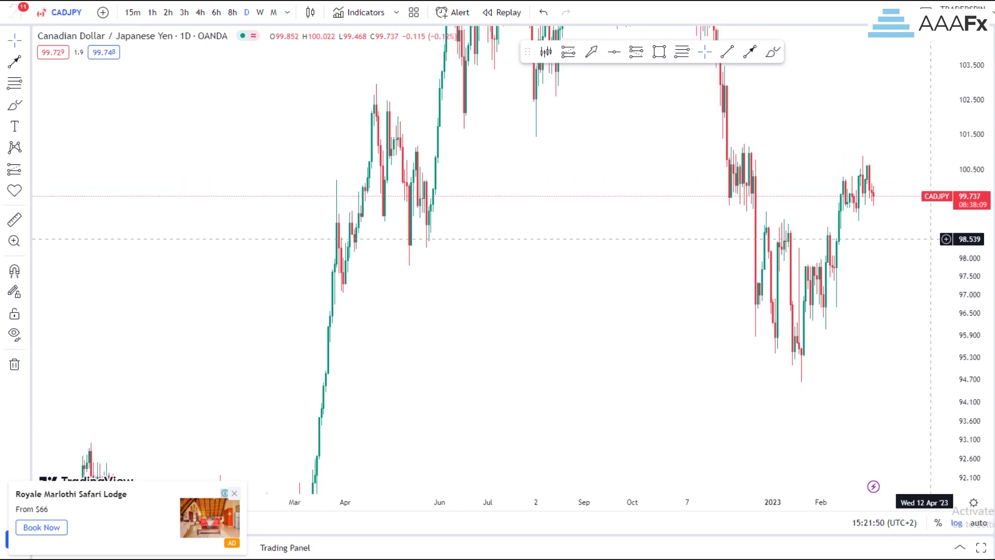
drag(893, 290, 791, 291)
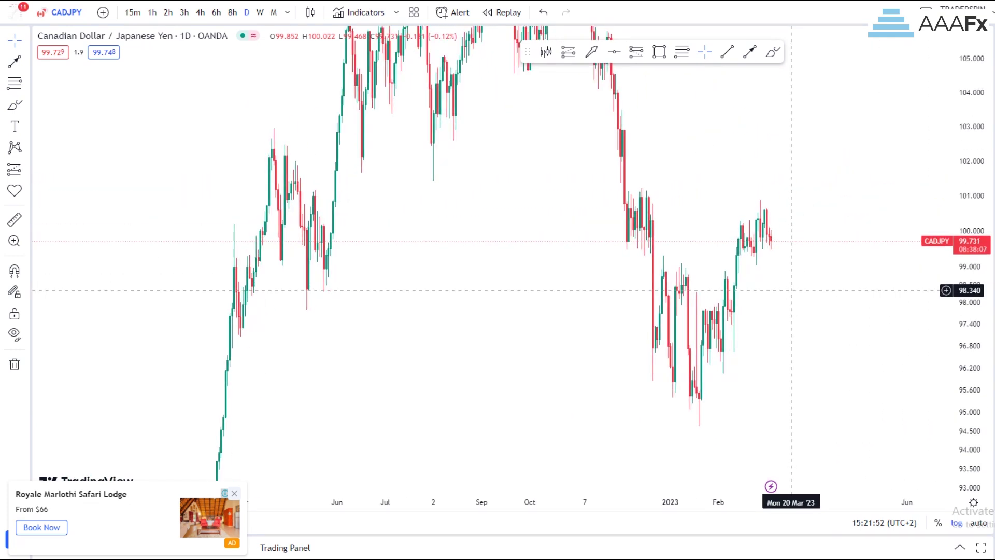